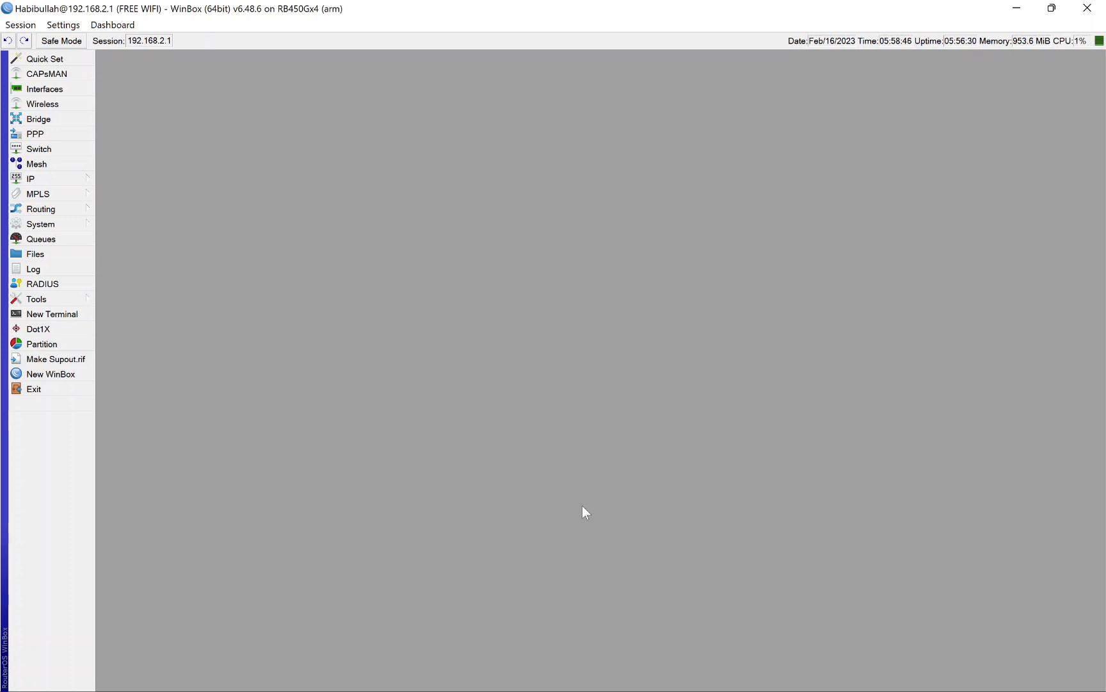
Step: Examine the router's interface list, including the vpn-fazznet OVPN client, then close it
click(73, 89)
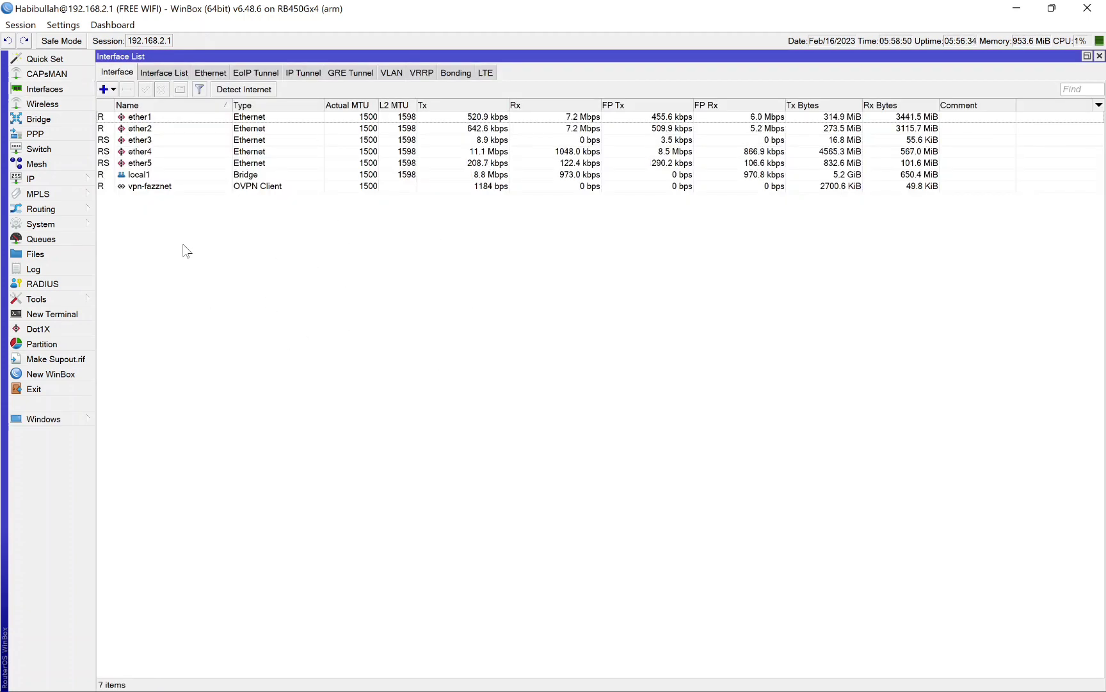
click(145, 186)
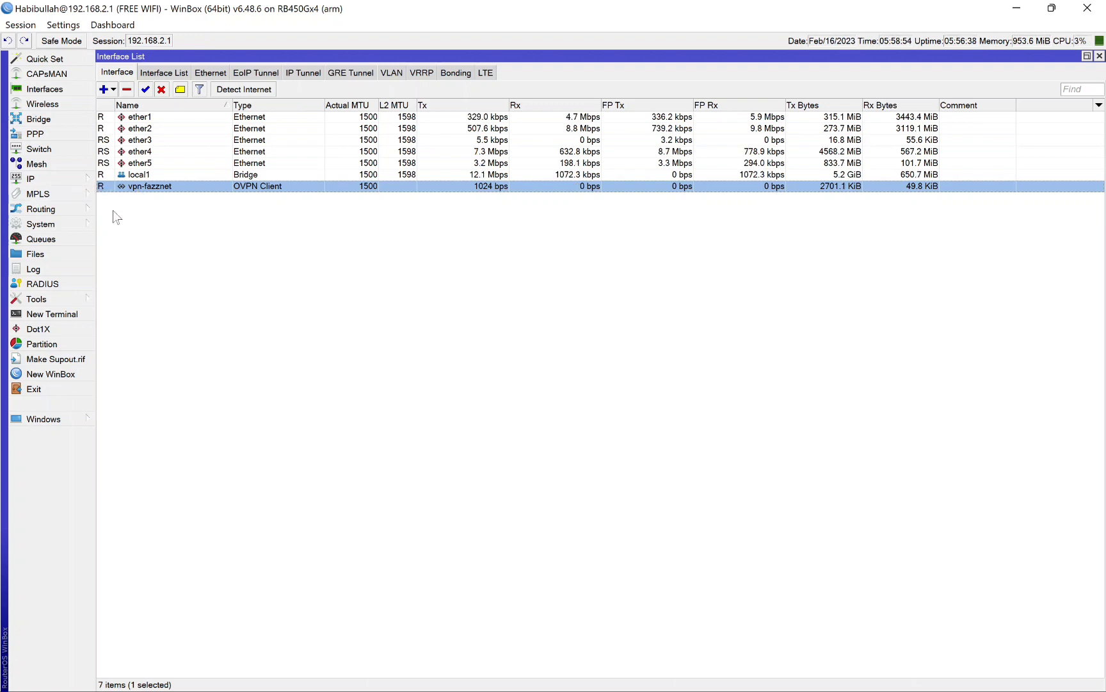
click(524, 336)
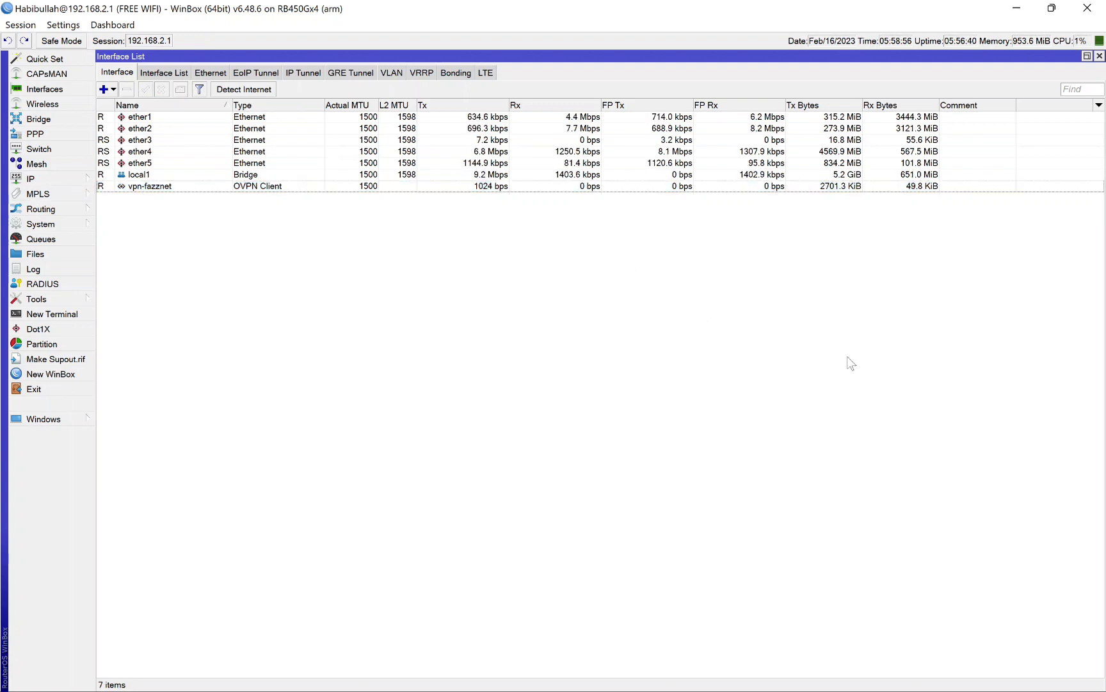
click(1099, 55)
Step: Switch to Chrome, search for speedtest and check the provider and public IP on Ookla's Speedtest page
click(555, 674)
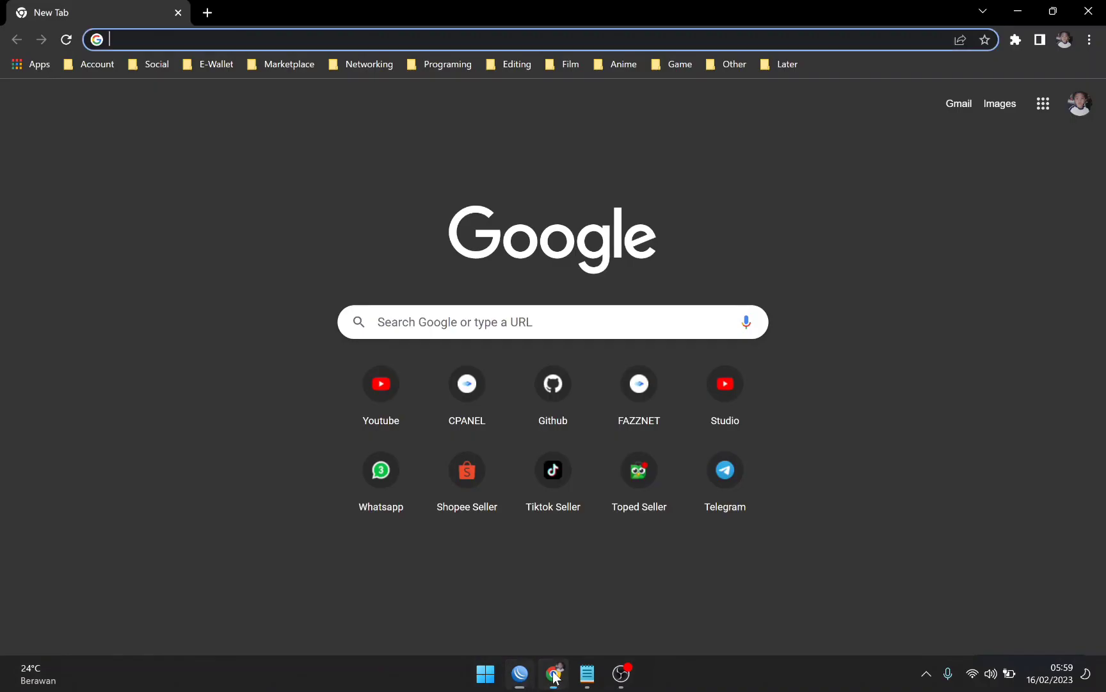
click(522, 322)
text(speedtest)
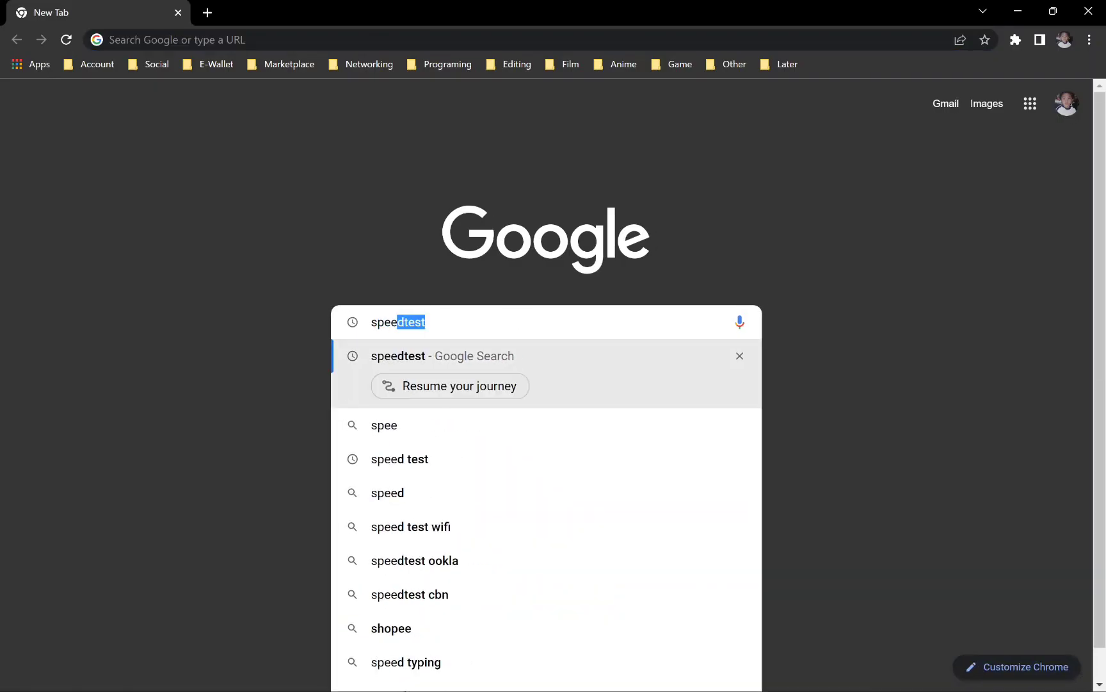
key(Return)
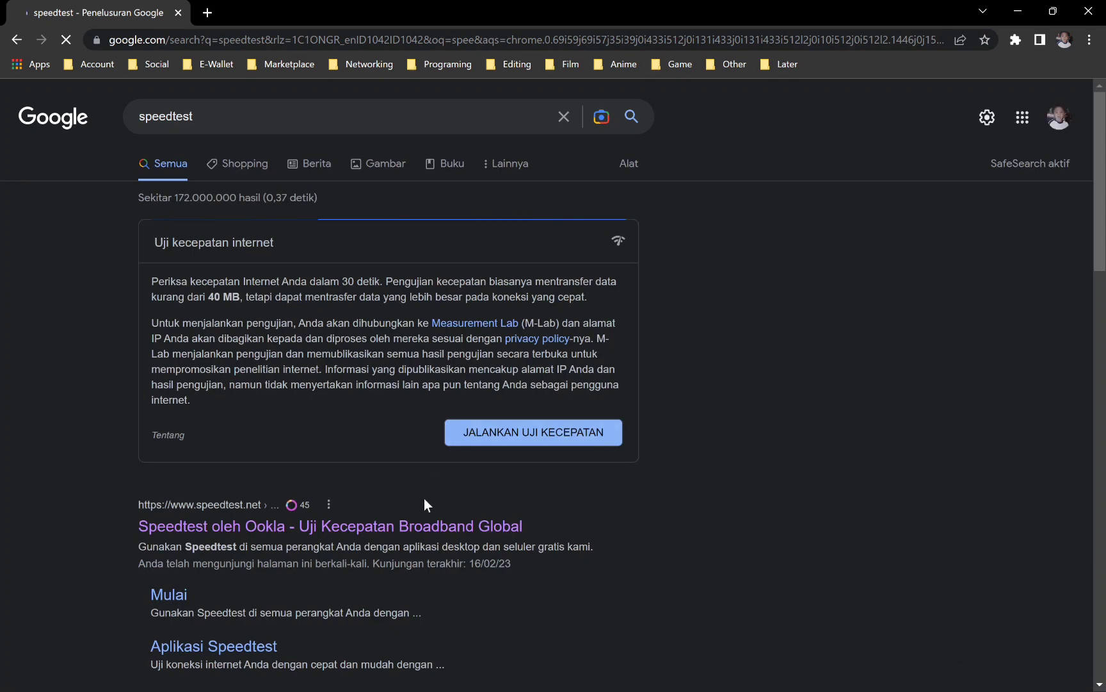
click(420, 526)
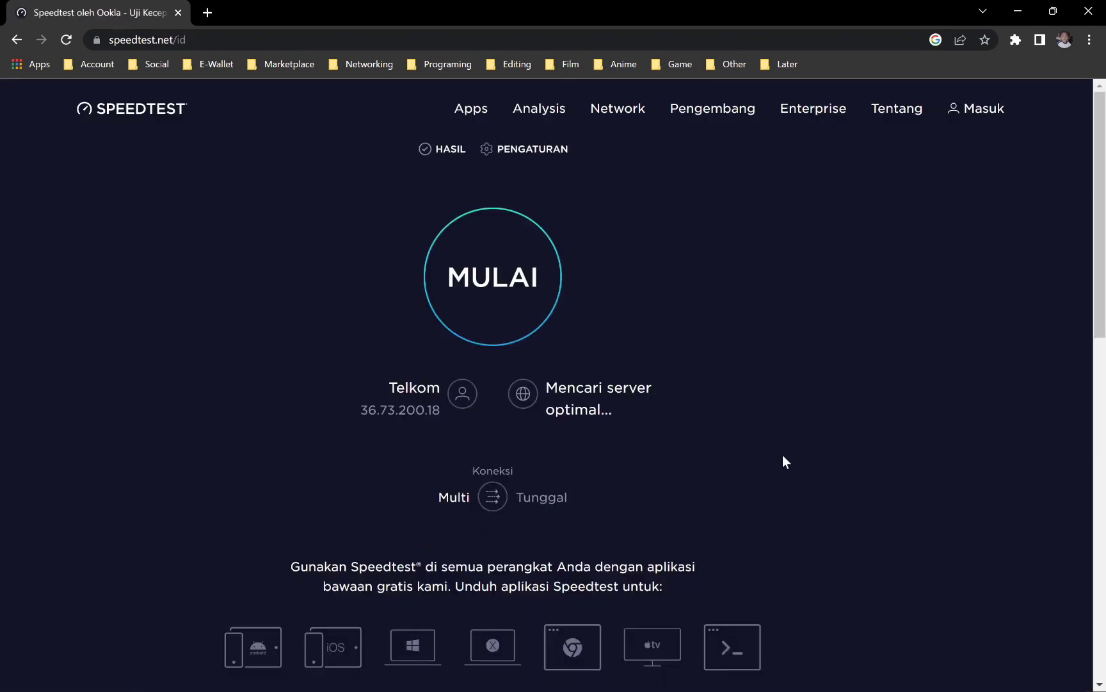
drag(389, 388, 440, 419)
click(328, 351)
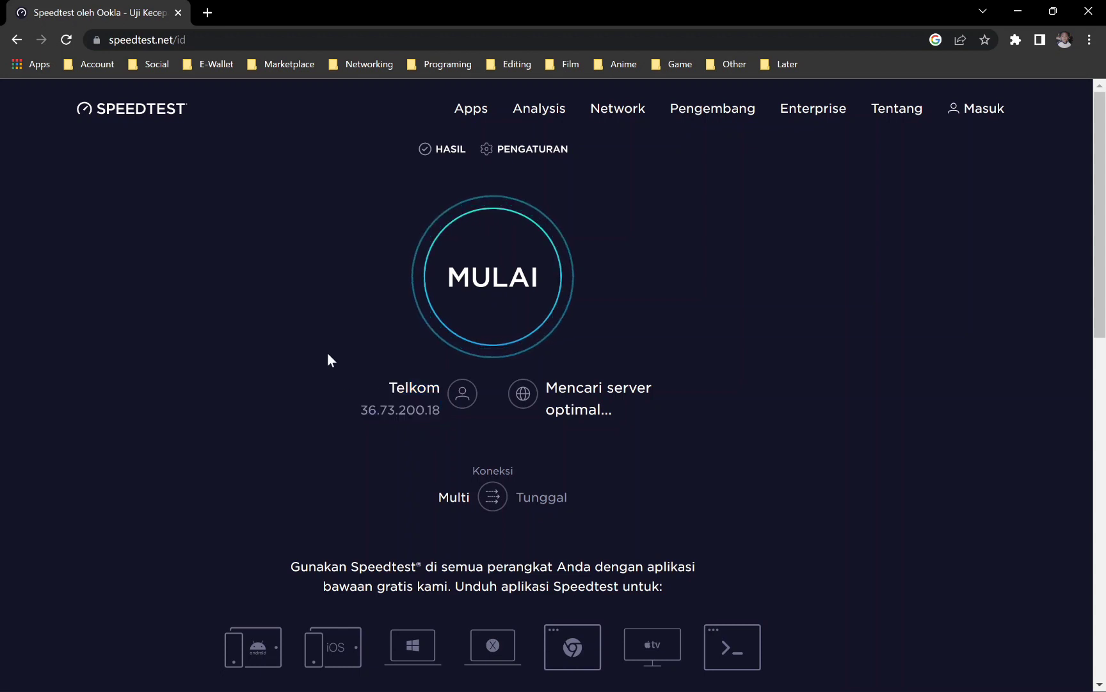
click(17, 41)
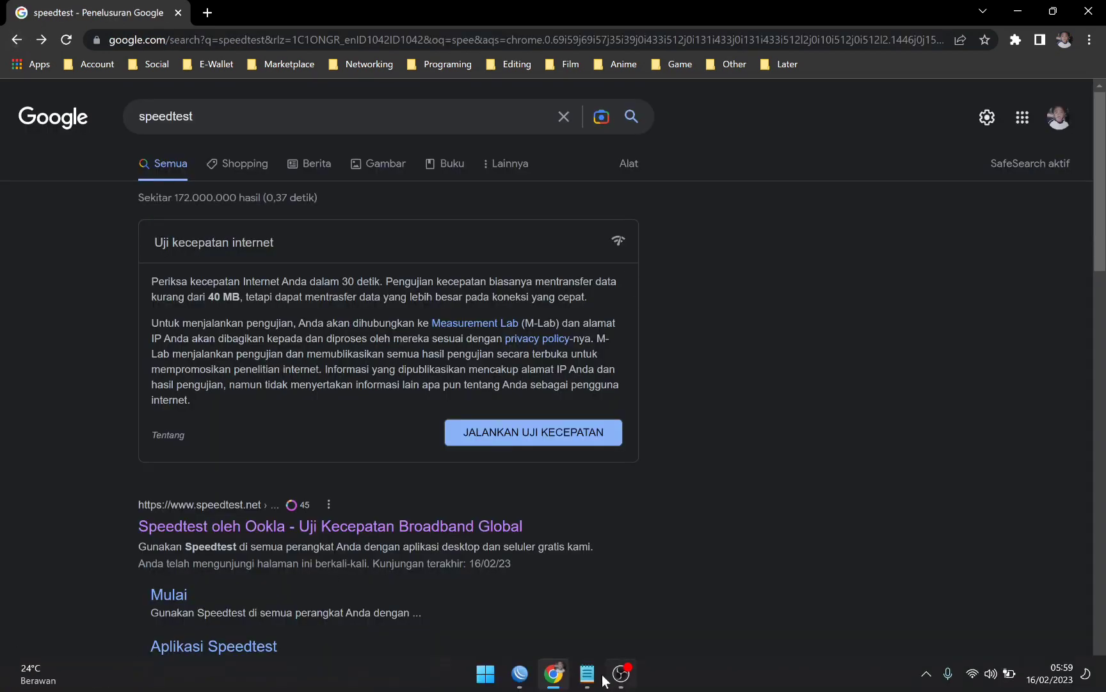
Step: Switch back to WinBox and start a new firewall Layer7 protocol named L7-speedtest
click(520, 673)
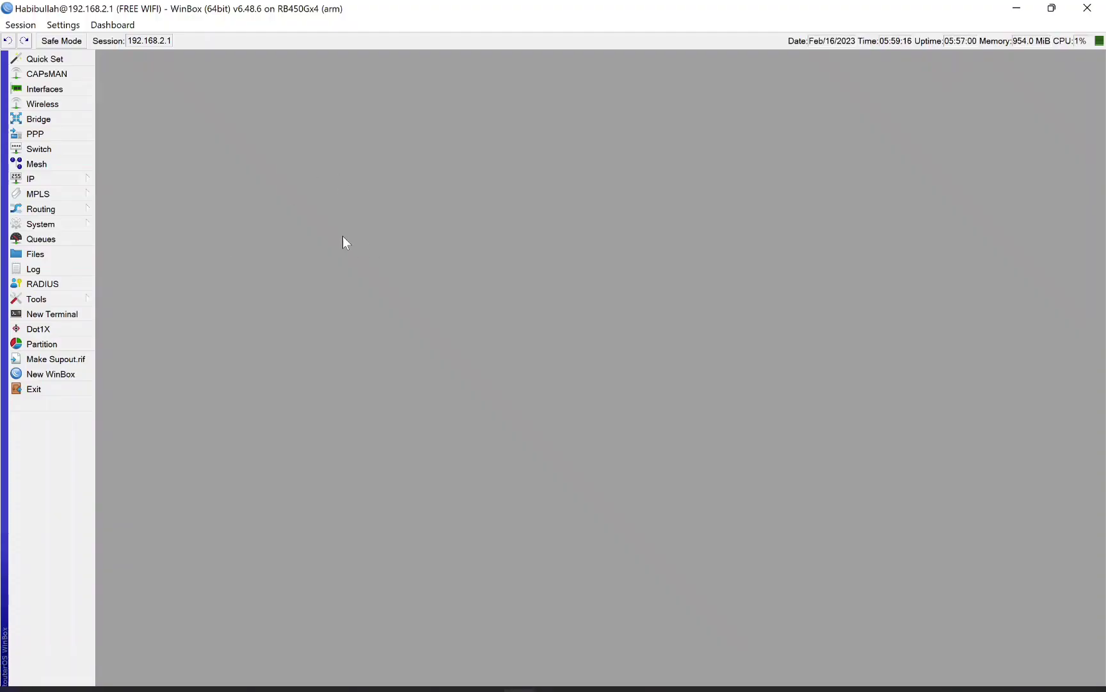
click(74, 181)
click(128, 301)
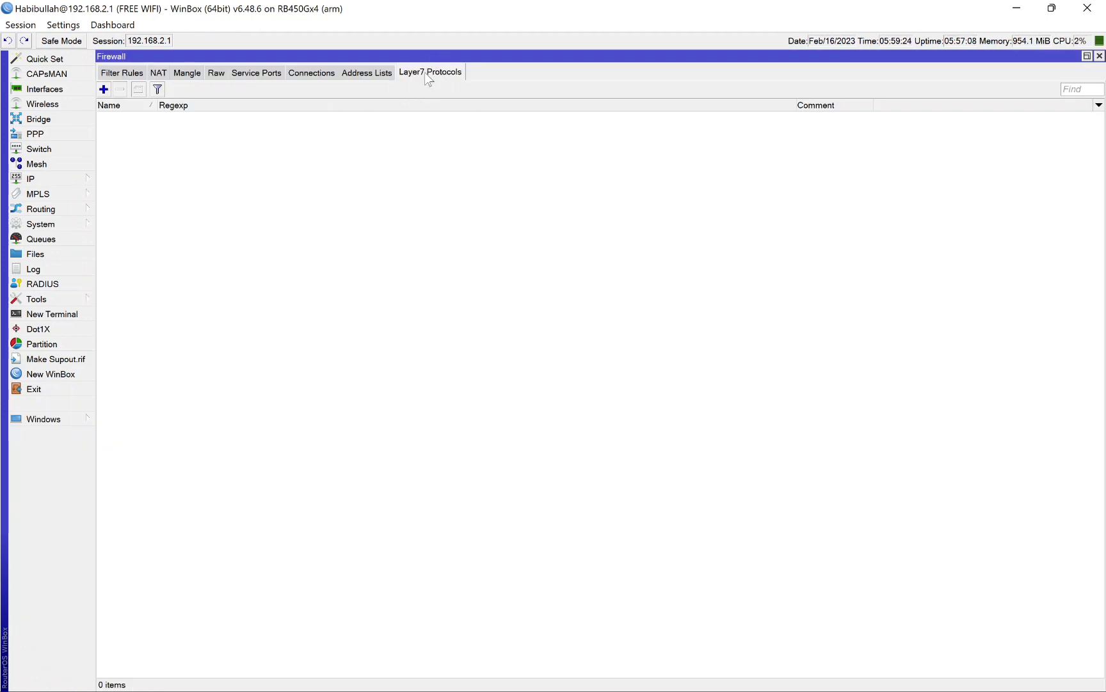
click(104, 90)
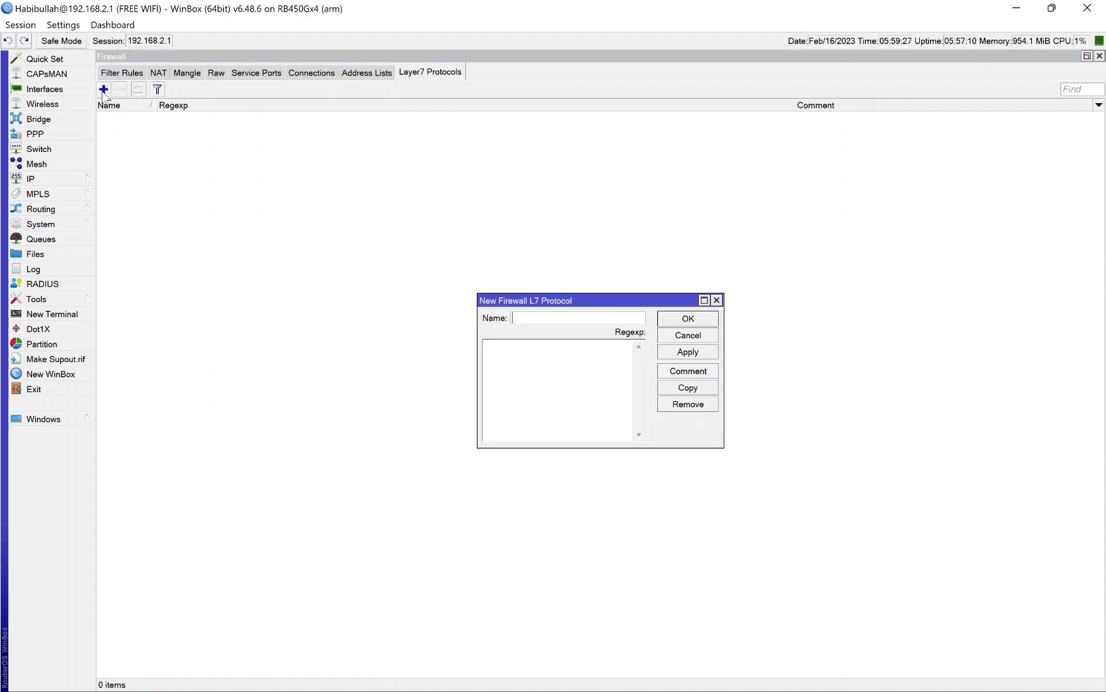
text(speed)
key(BackSpace)
key(BackSpace)
key(BackSpace)
key(BackSpace)
key(BackSpace)
text(l7-speedtest)
key(Delete)
text(L)
key(End)
click(579, 356)
Step: Switch to Notepad and copy the entire regular expression of speedtest domains
click(590, 673)
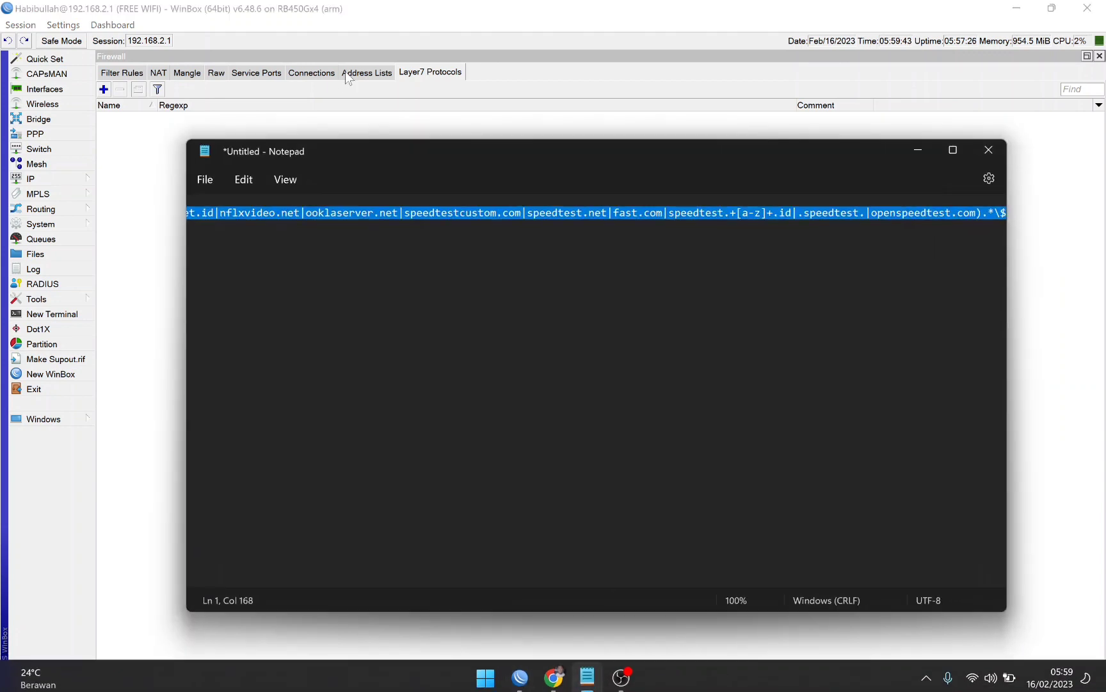
click(459, 212)
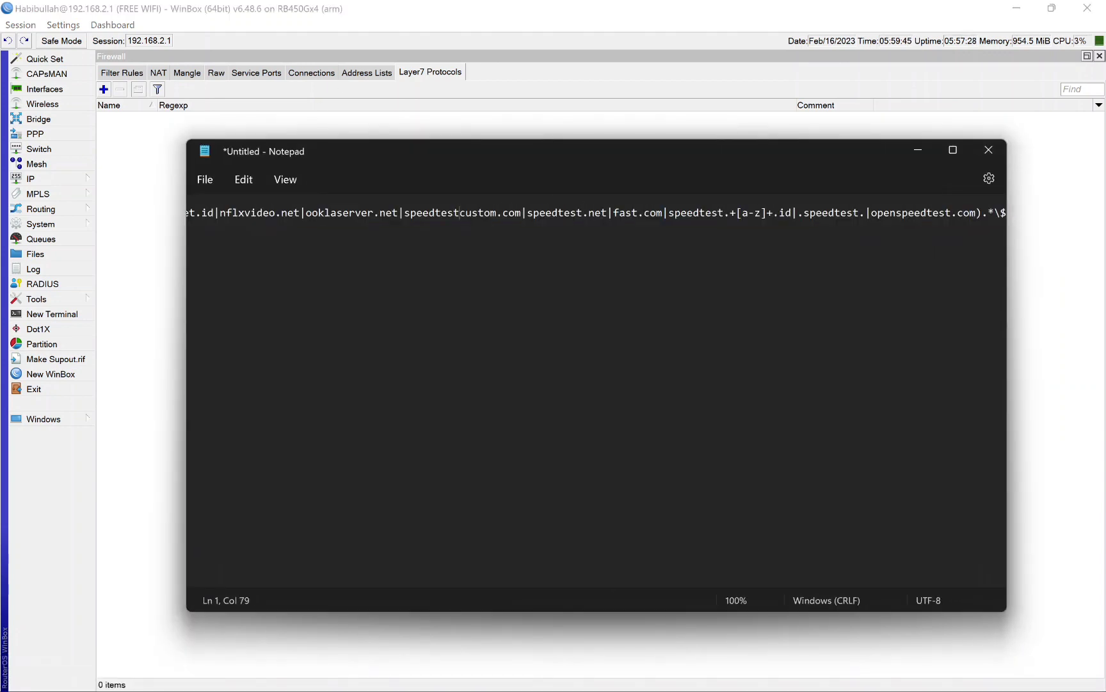
key(ctrl+a)
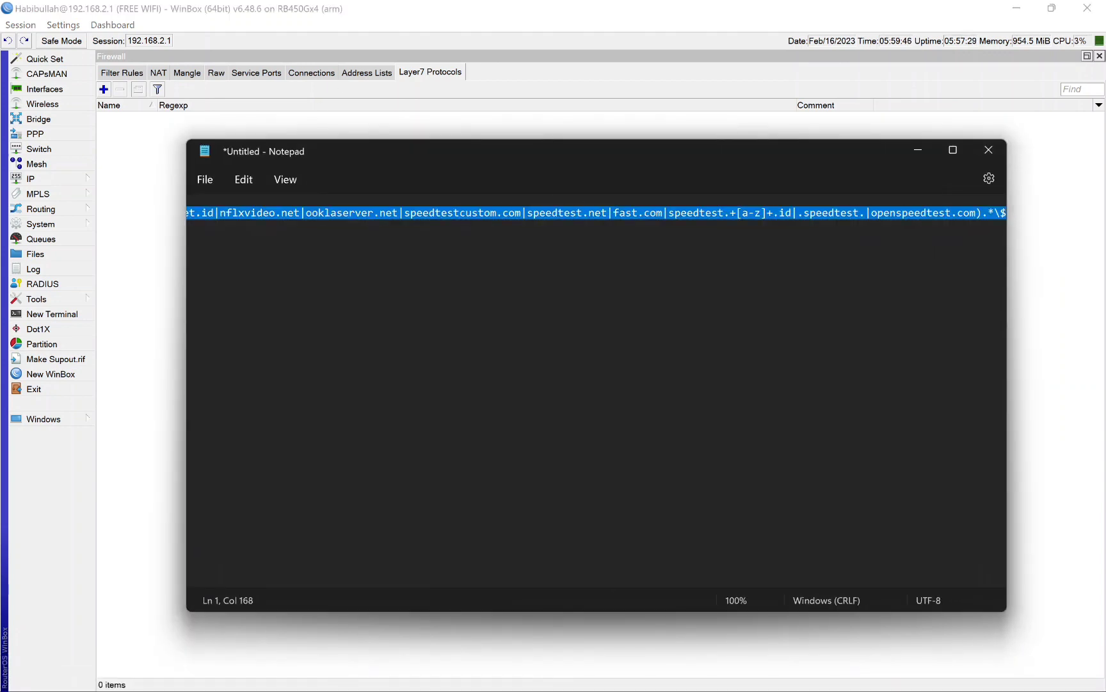
right_click(439, 215)
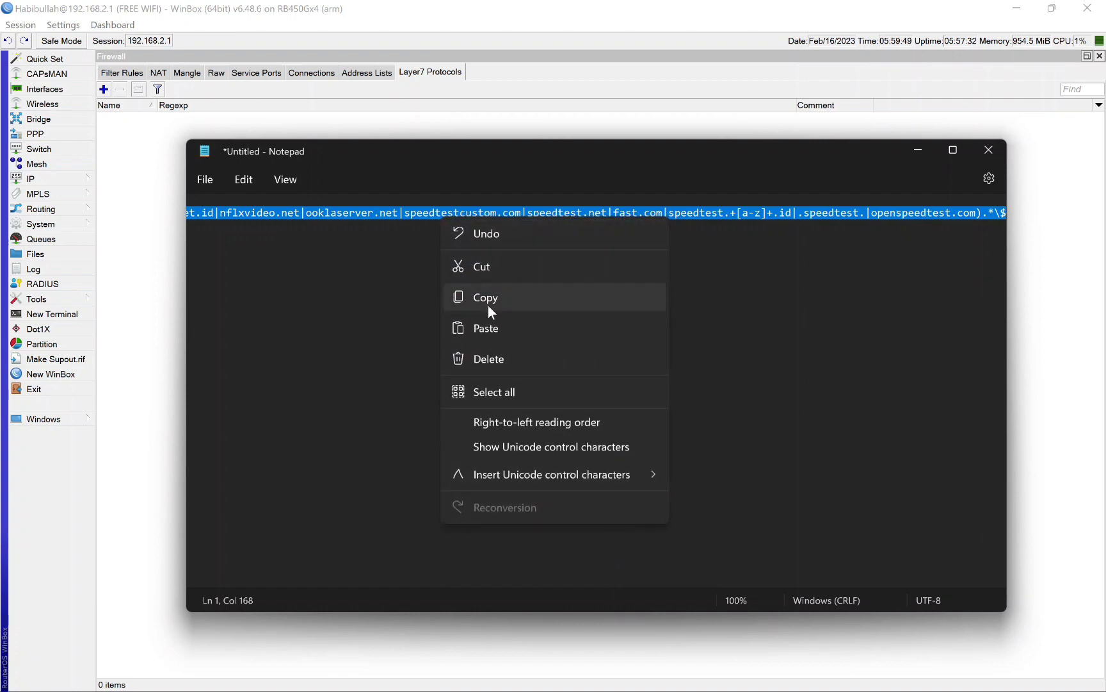
click(507, 297)
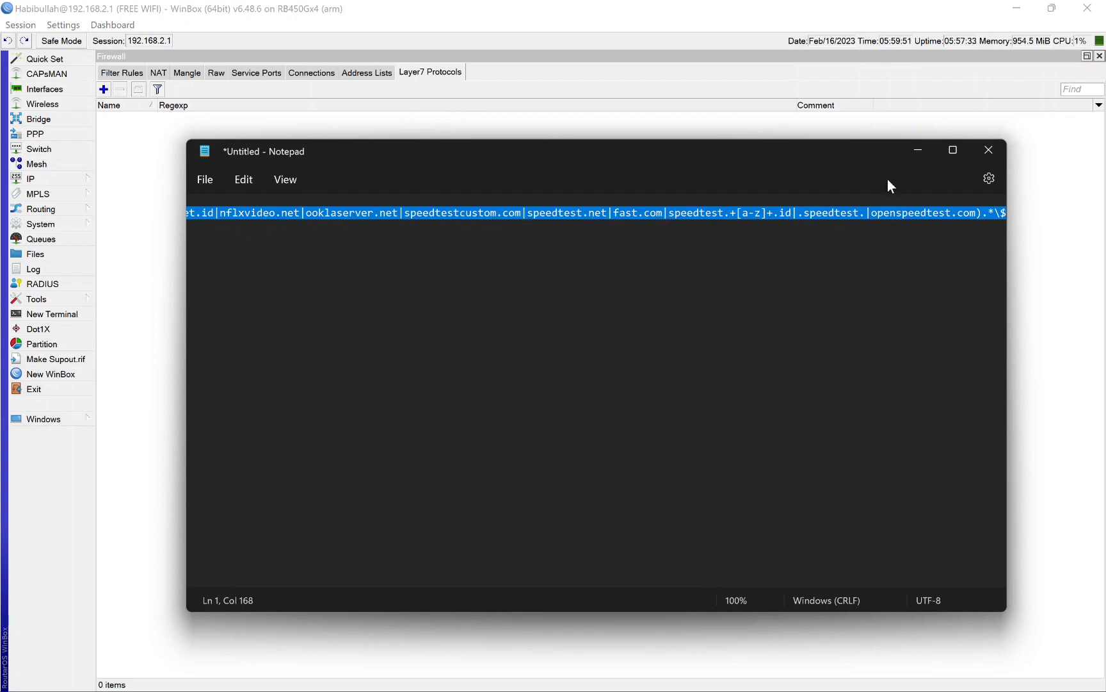
Step: Paste the copied expression as the L7-speedtest protocol's regexp, save the entry and widen the list's Name column
click(929, 148)
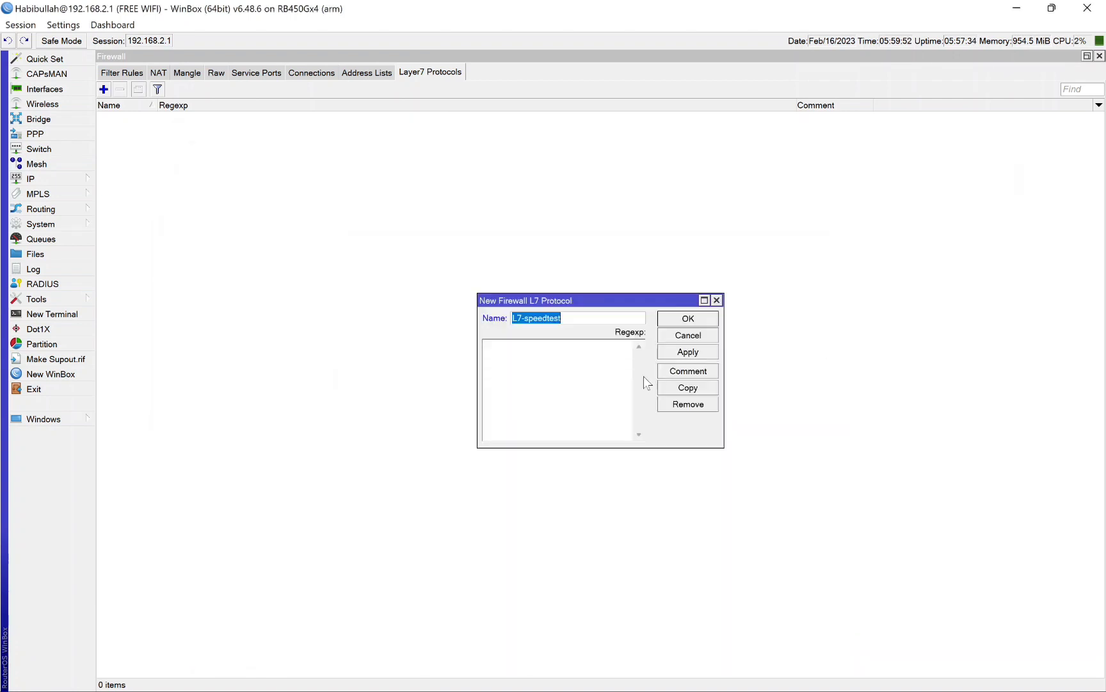
click(541, 371)
key(ctrl+v)
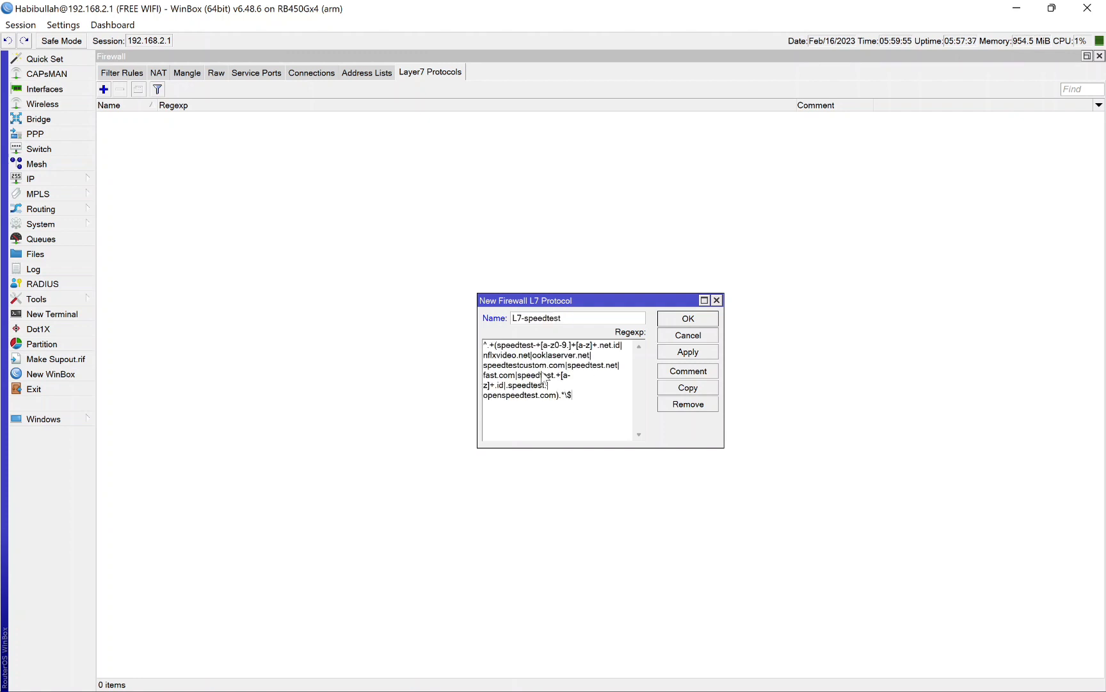
click(686, 318)
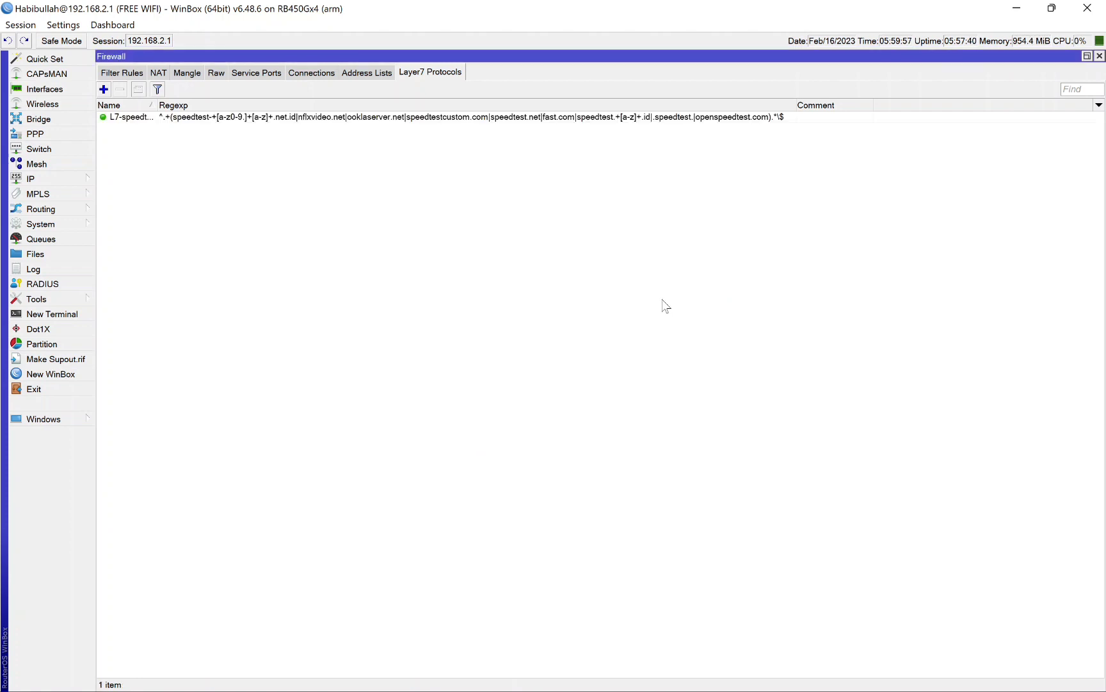
drag(157, 107, 171, 110)
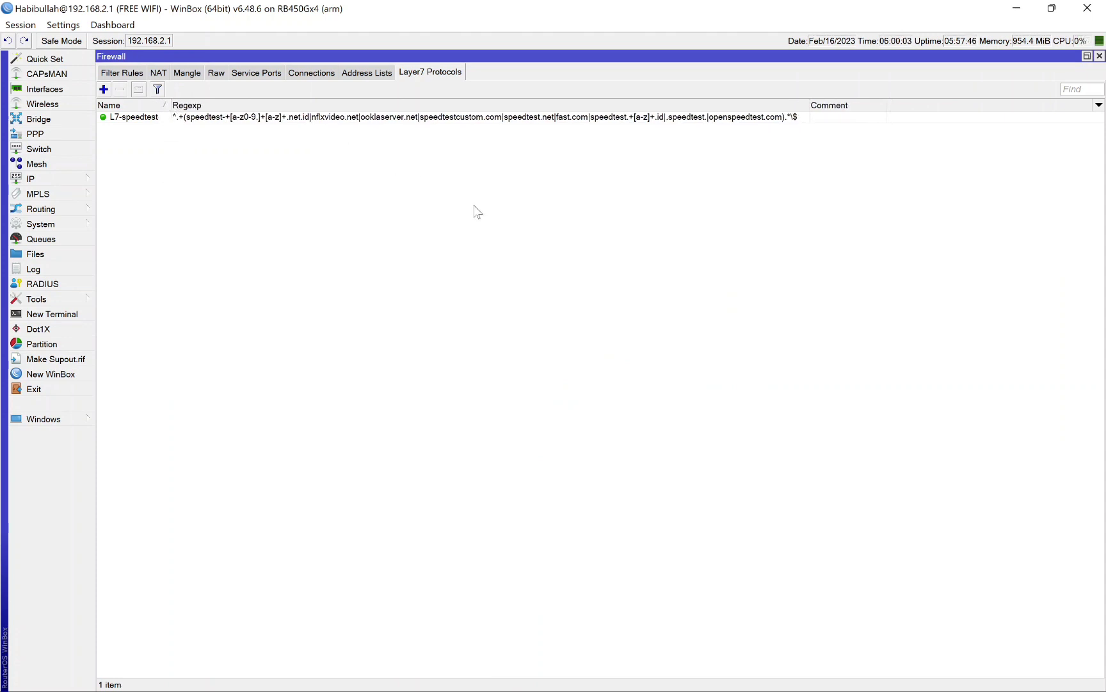
Step: Add the address 10.0.0.0/8 to a new firewall address list named IP-local
click(370, 74)
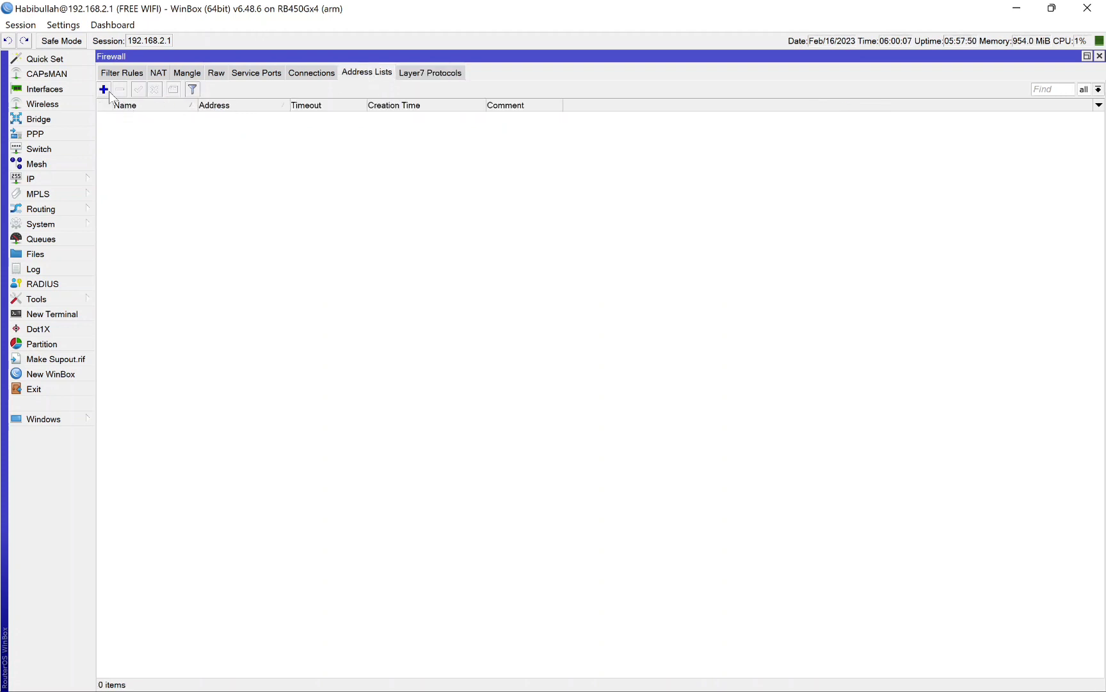
click(109, 91)
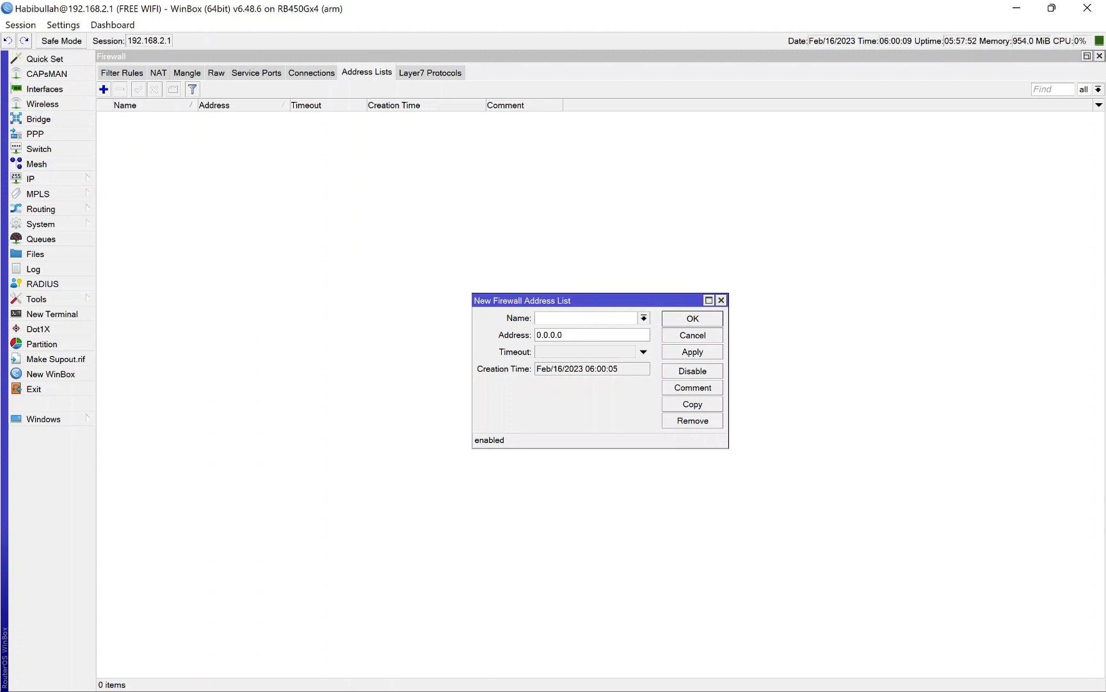
text(IP-local)
key(Tab)
text(10.0.0.0/8)
click(679, 318)
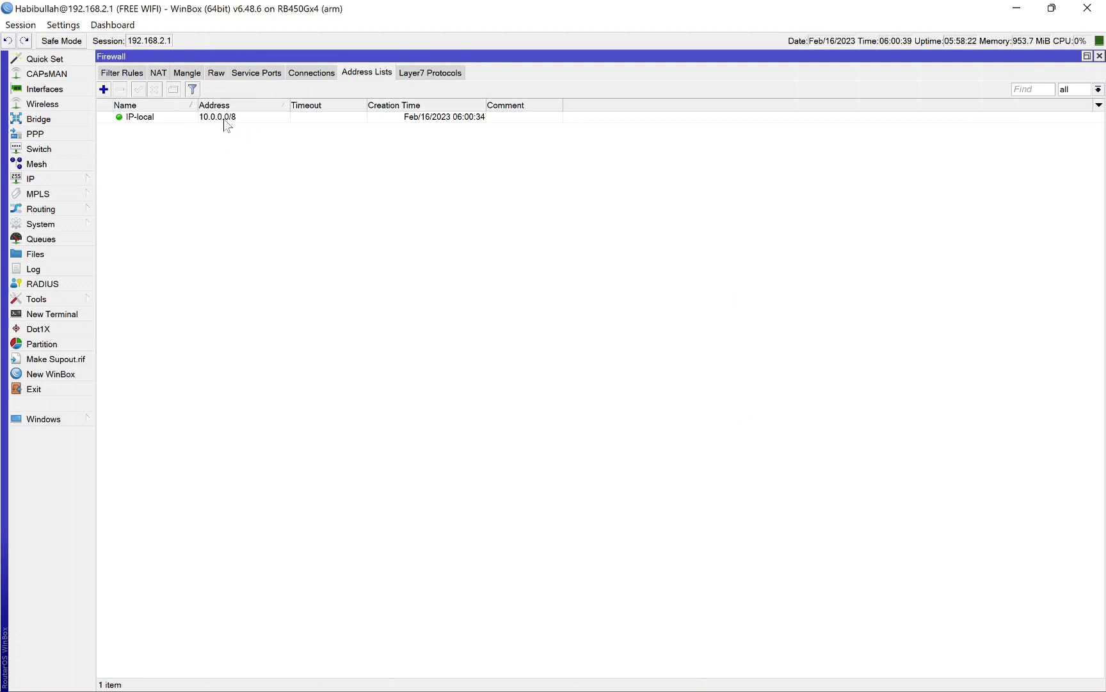
Step: Add the address 172.16.0.0/12 to the IP-local firewall address list
click(103, 89)
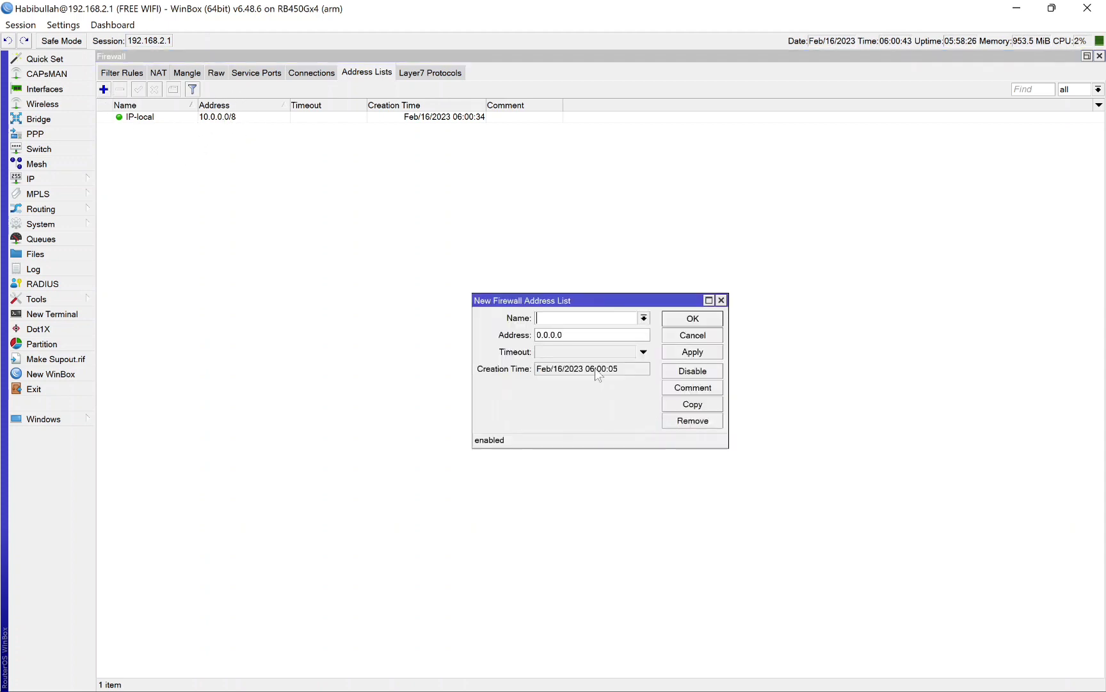
click(644, 318)
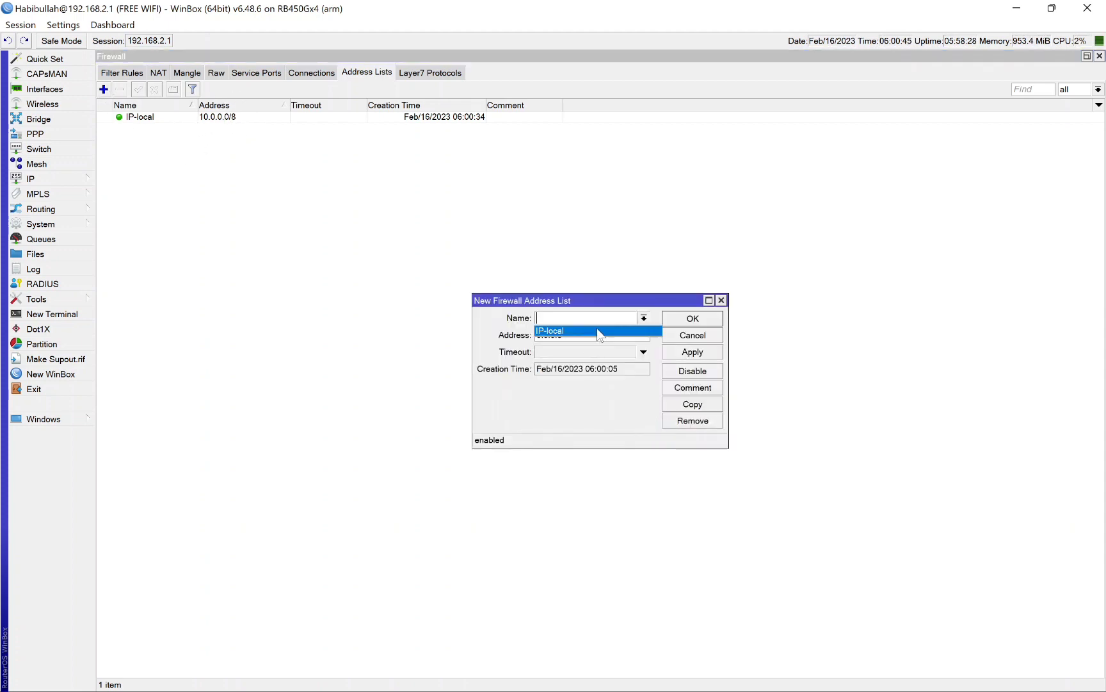
click(599, 330)
key(Tab)
text(172)
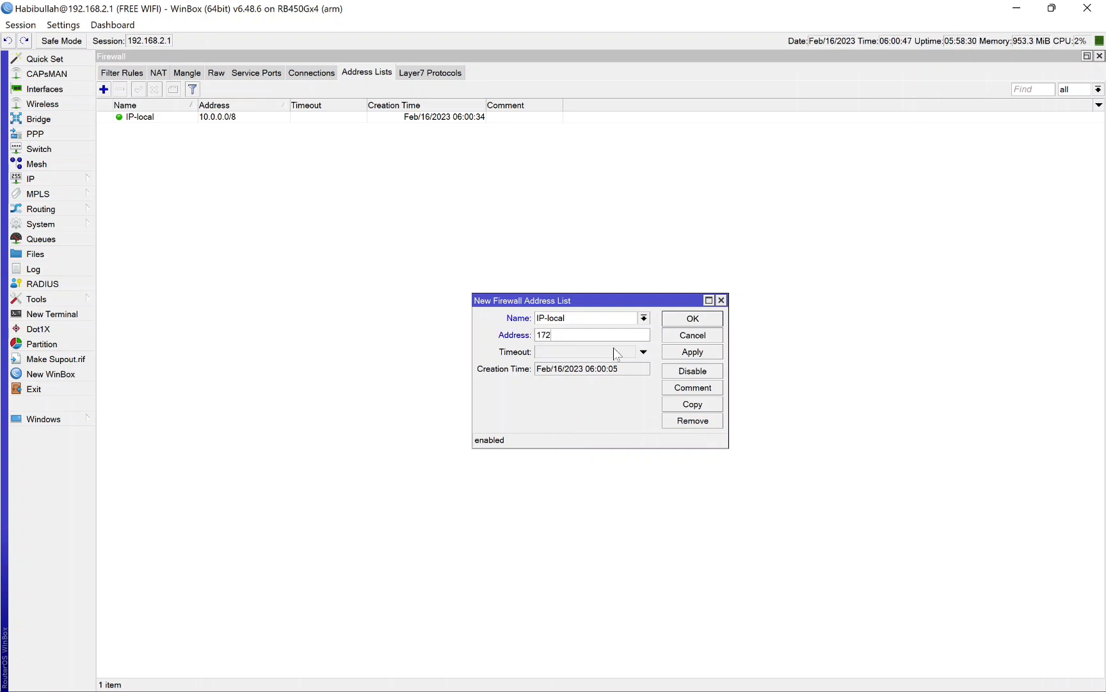
text(.16.0.0/12)
click(685, 318)
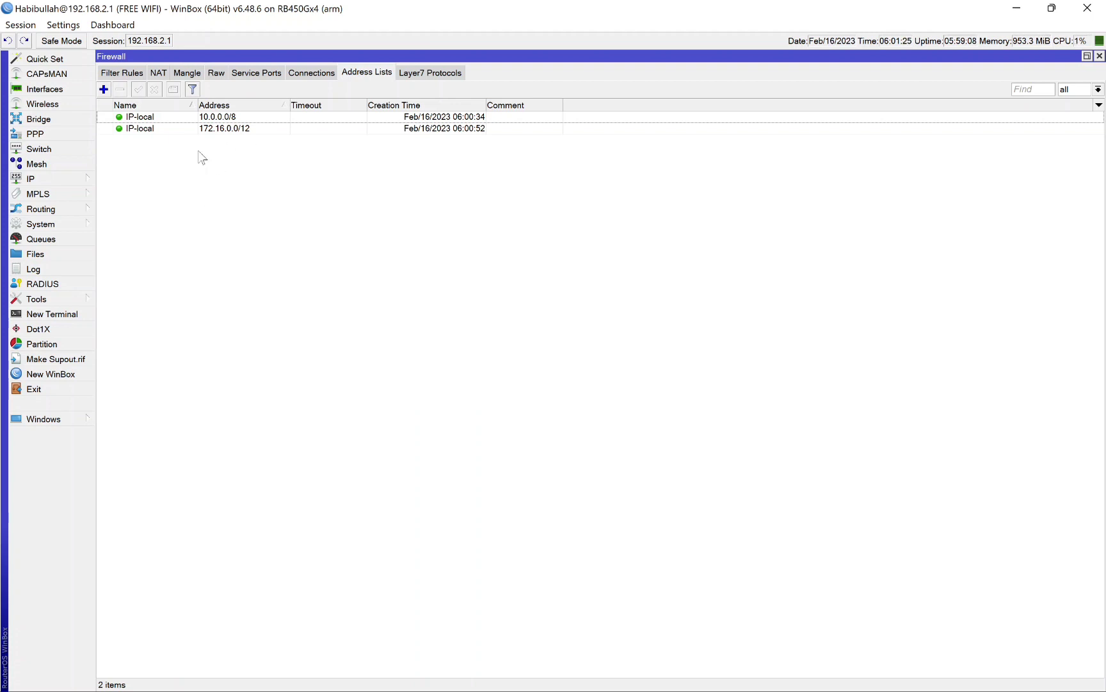
Step: Add the address 192.168.0.0/16 to the IP-local firewall address list
click(108, 91)
text(19)
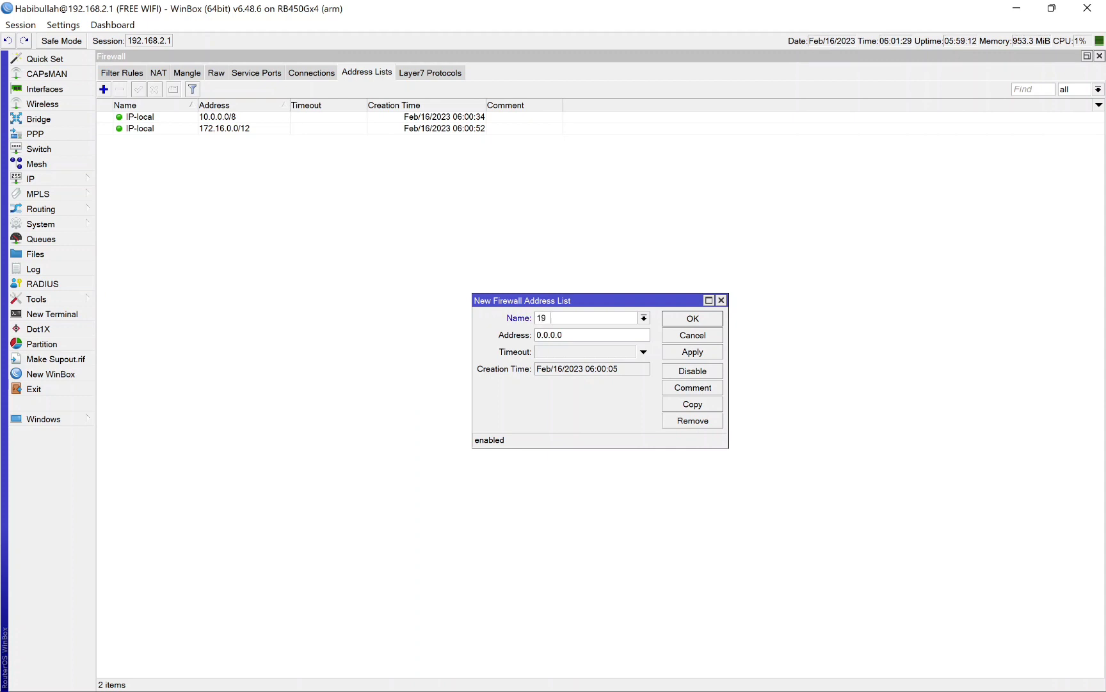
text(2.168.0.0/16)
key(ctrl+a)
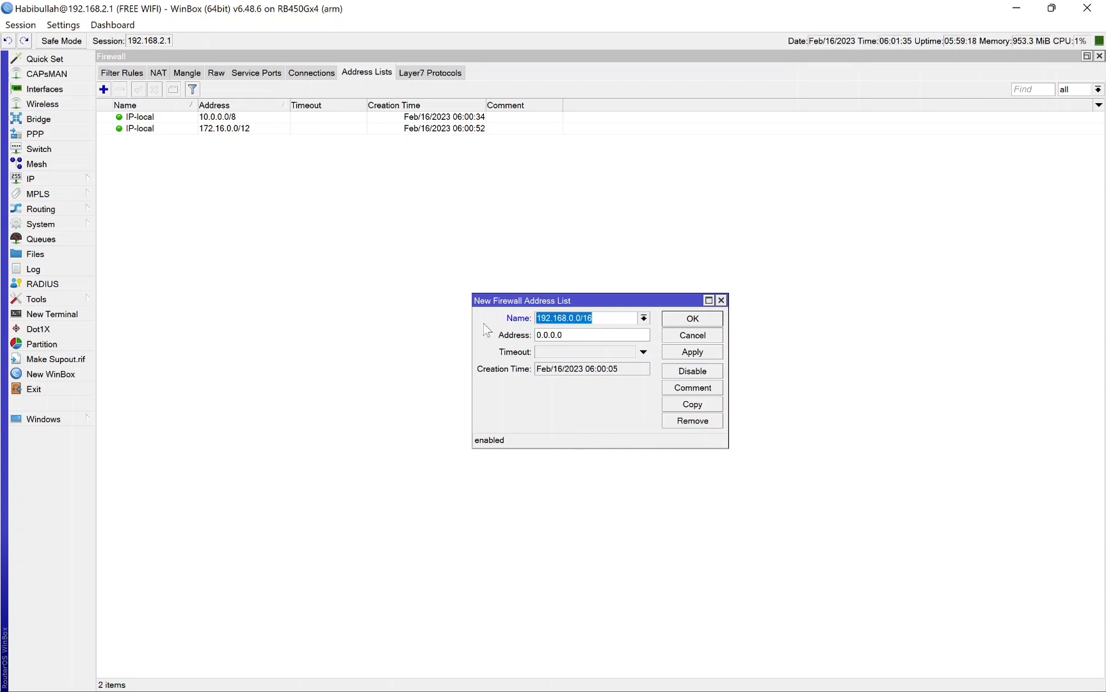
key(BackSpace)
key(Tab)
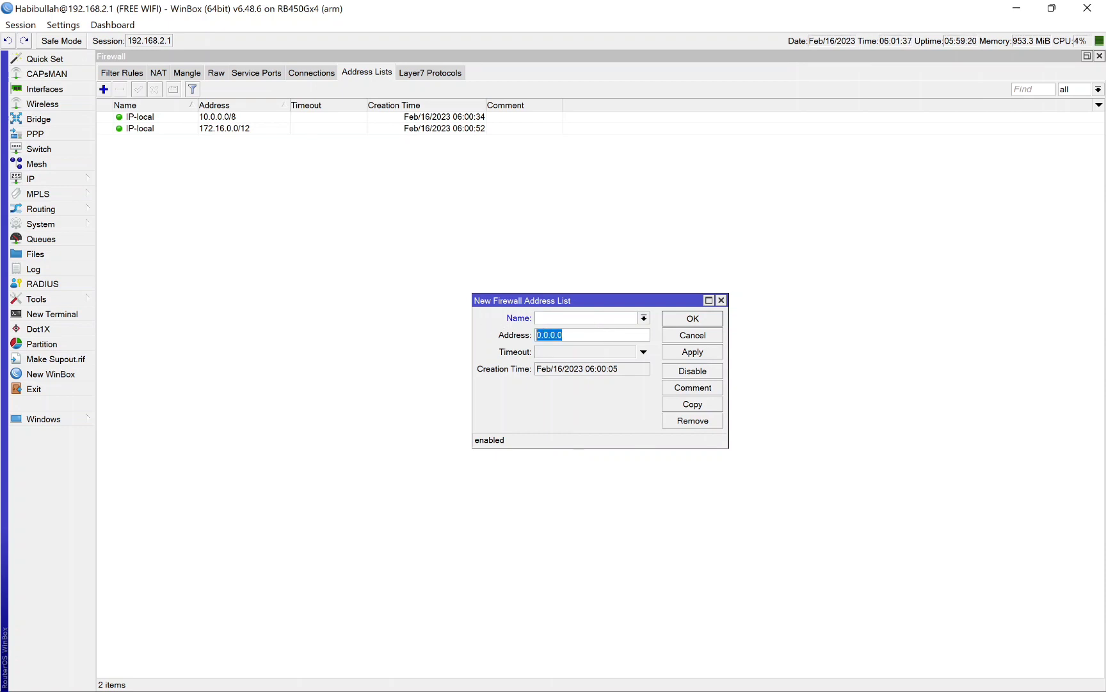
key(ctrl+v)
click(644, 318)
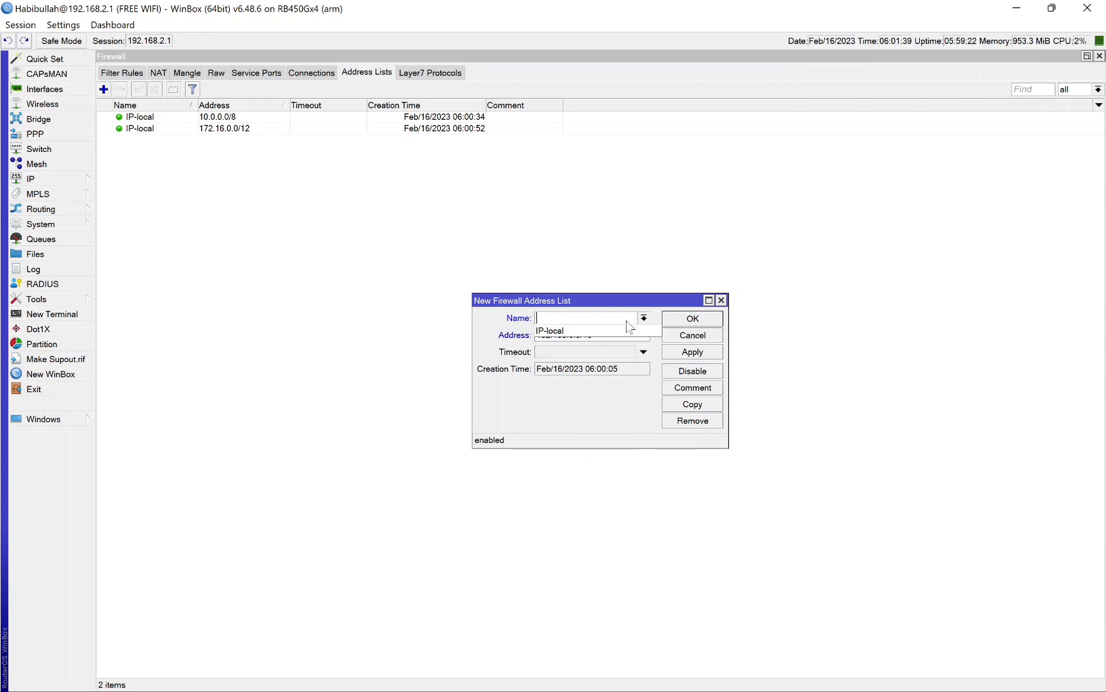
click(609, 329)
click(690, 319)
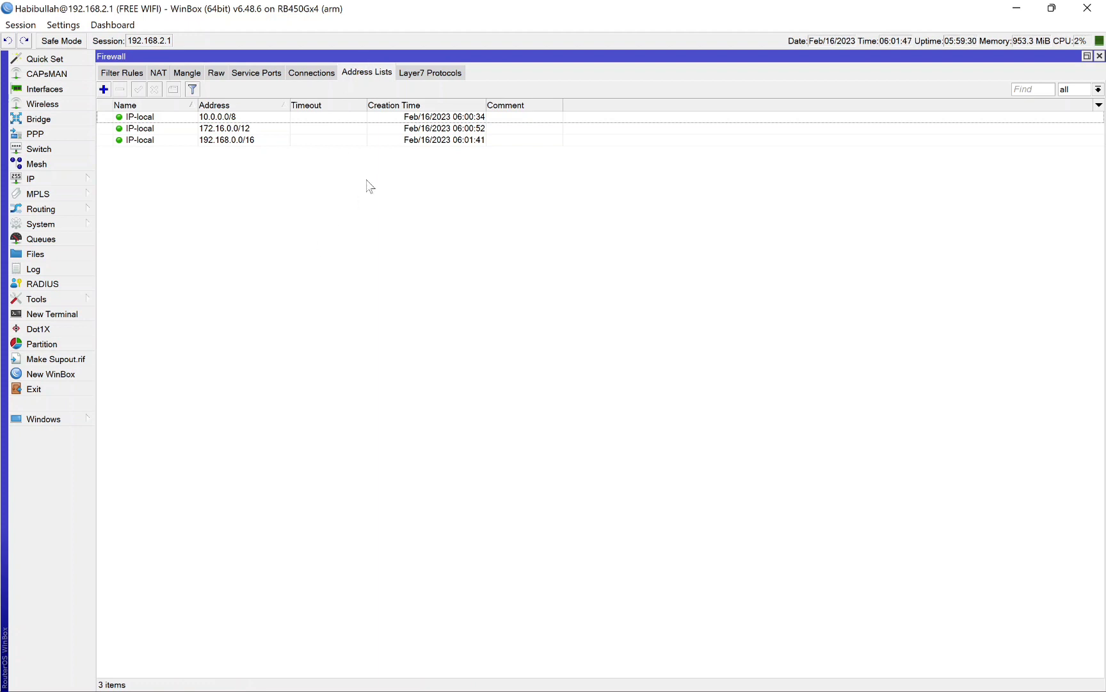
Step: Create a new mangle rule on the prerouting chain with IP-local as its source address list
click(188, 72)
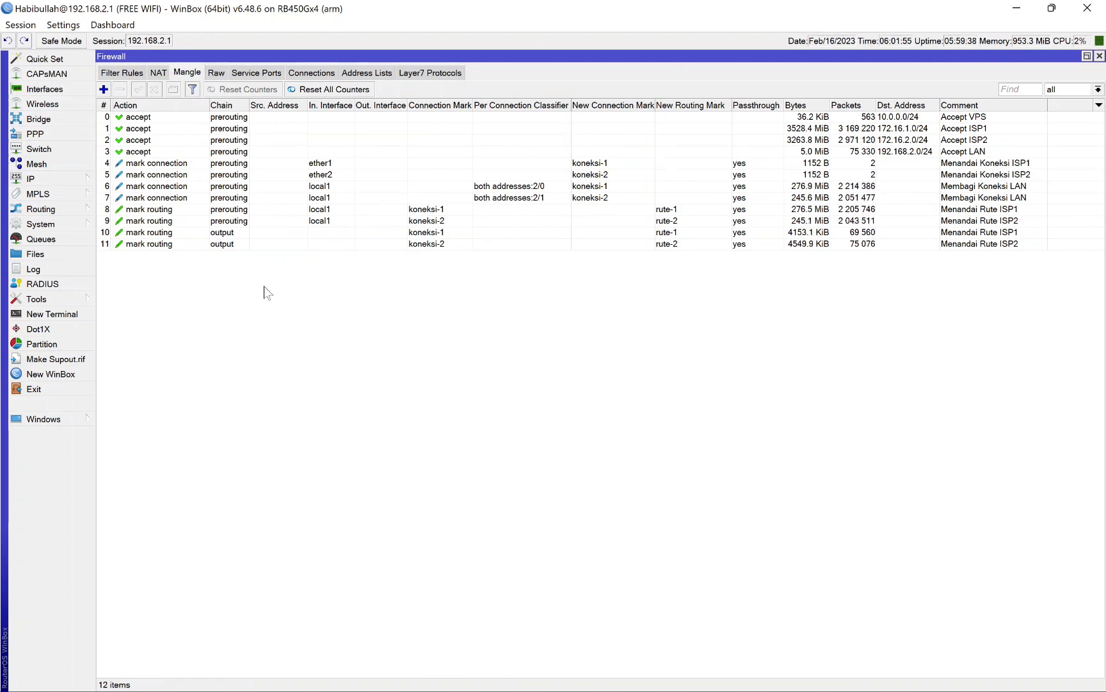
click(104, 89)
click(413, 259)
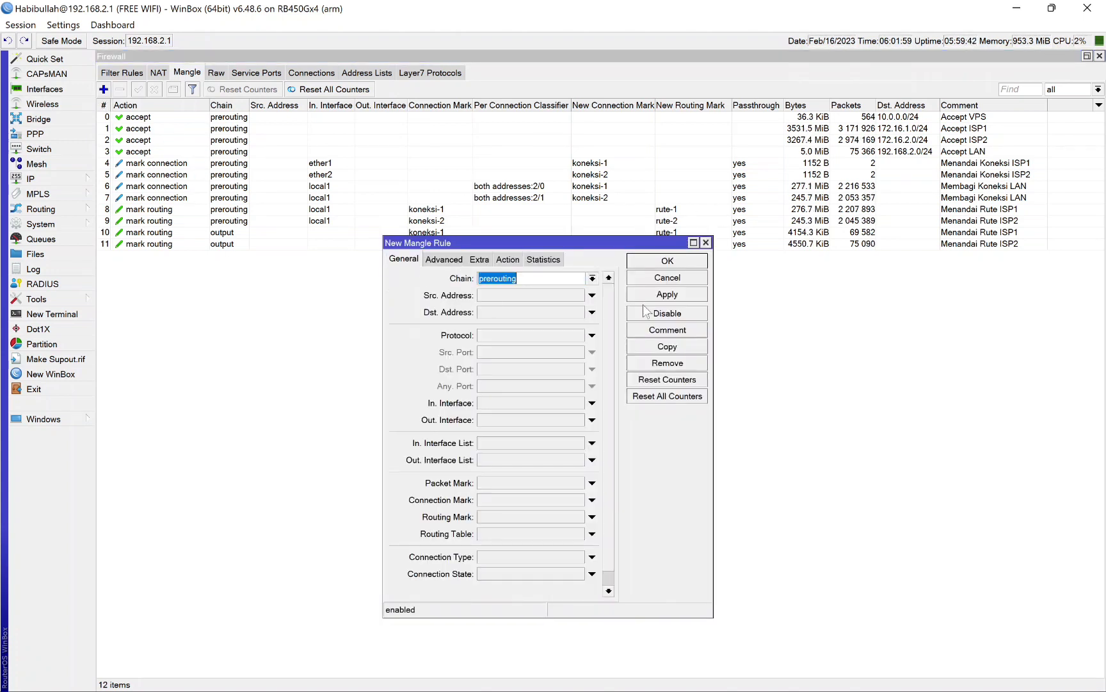
click(449, 260)
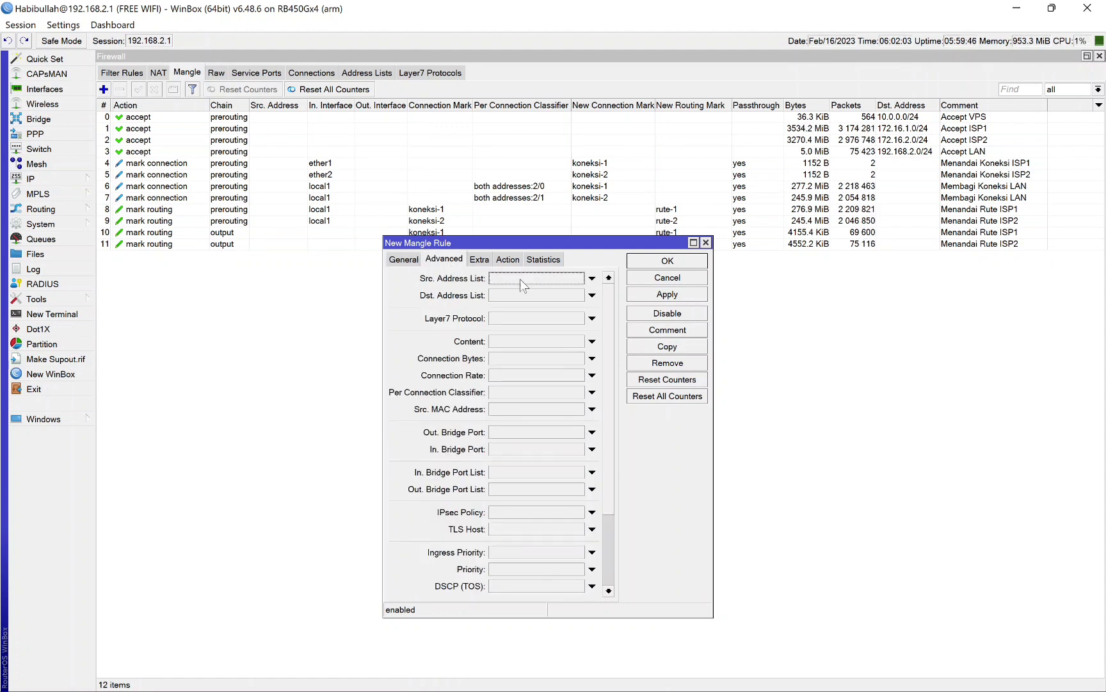
click(593, 278)
click(578, 278)
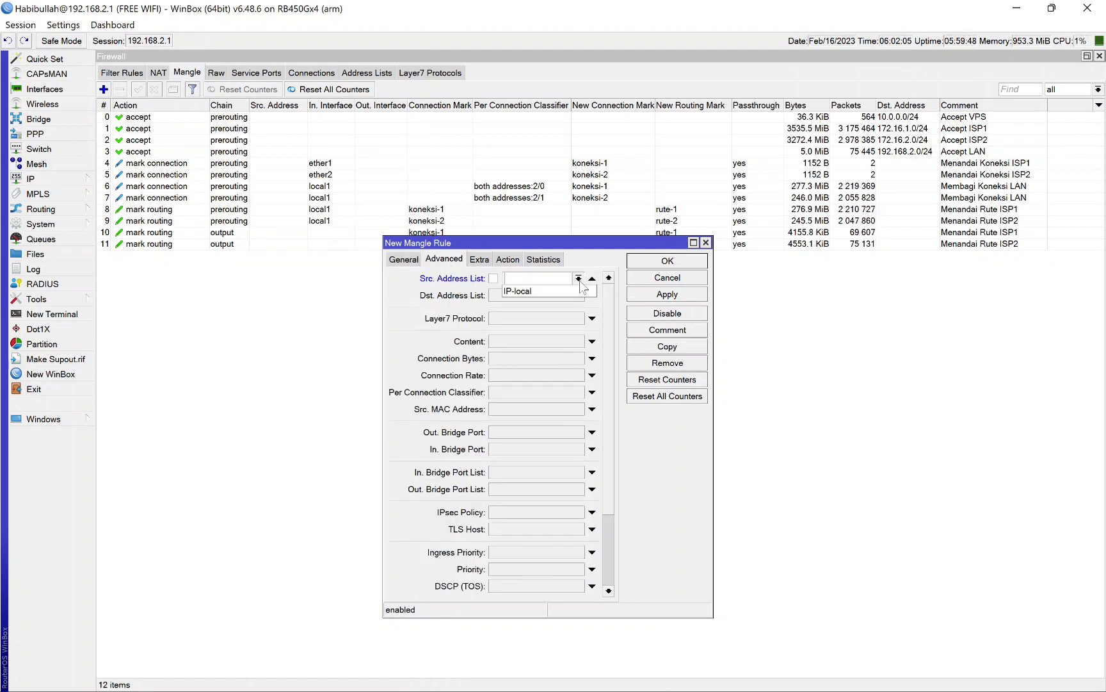
click(580, 289)
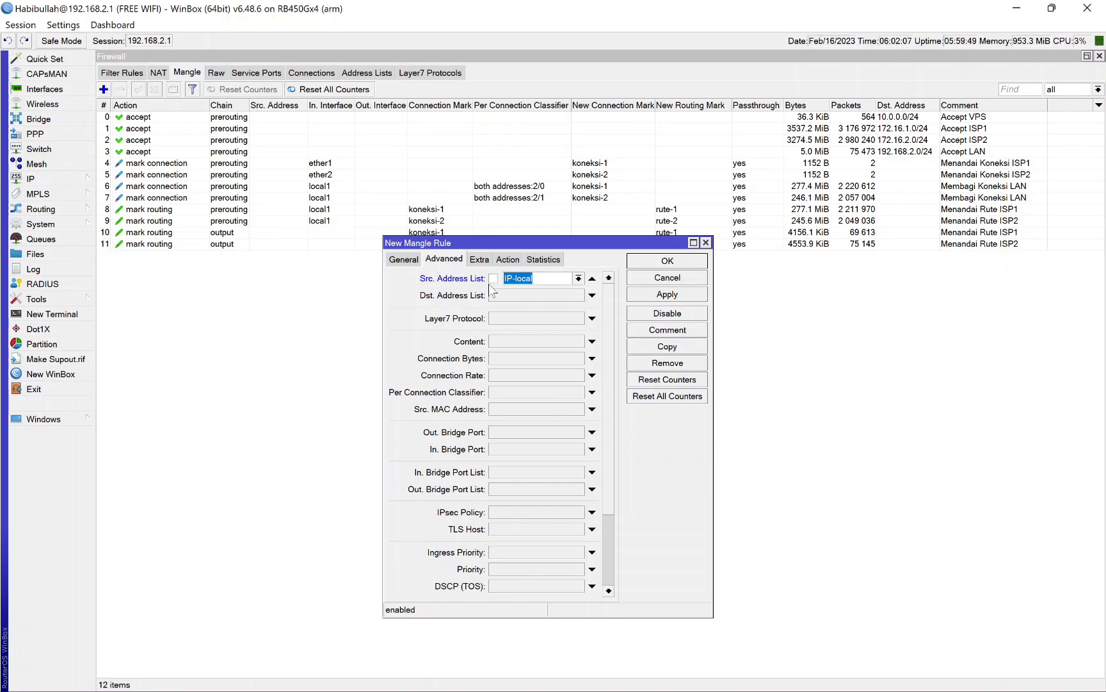
Step: Set the rule's destination address list to anything except IP-local and its Layer7 protocol to L7-speedtest
click(586, 297)
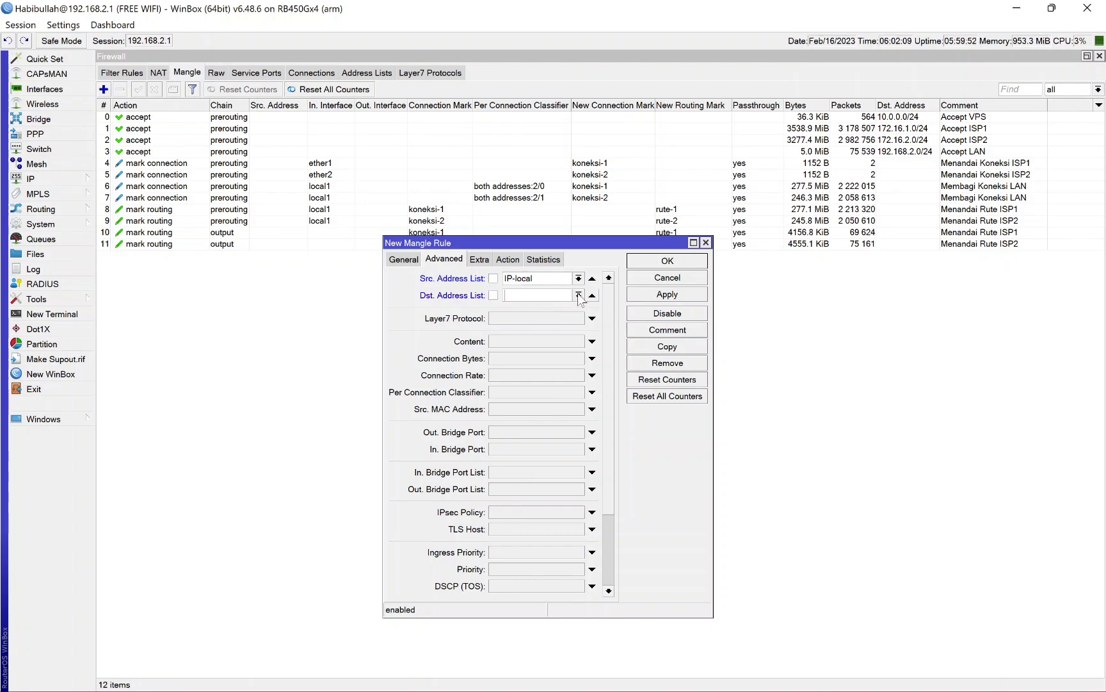
click(578, 295)
click(544, 306)
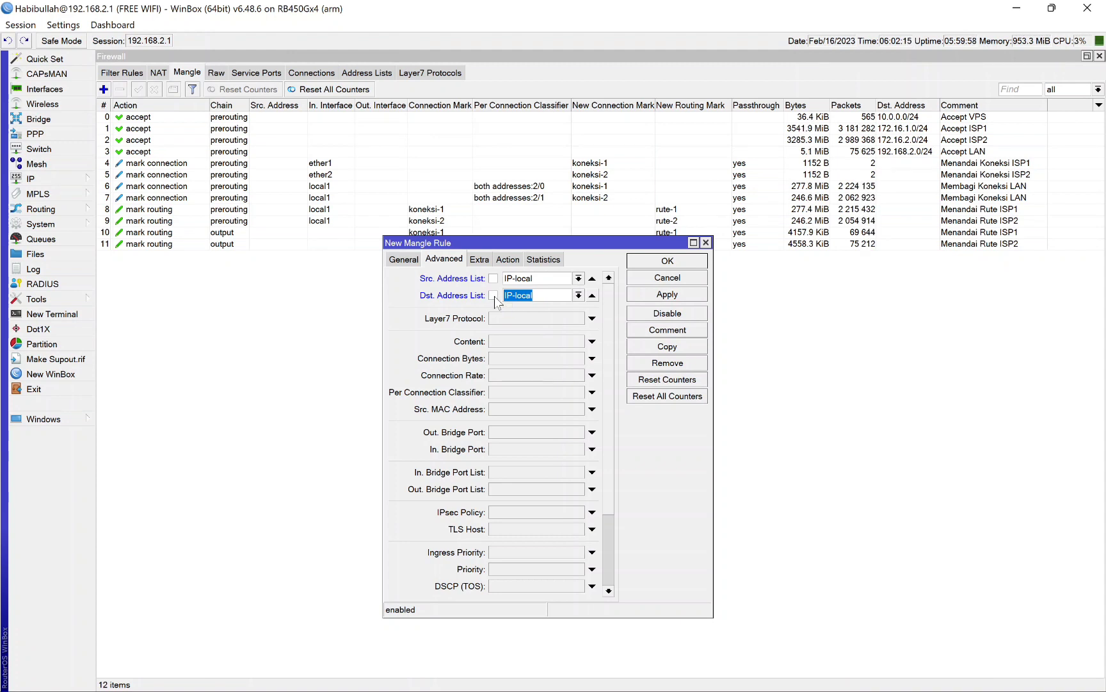
click(494, 295)
click(592, 319)
click(545, 330)
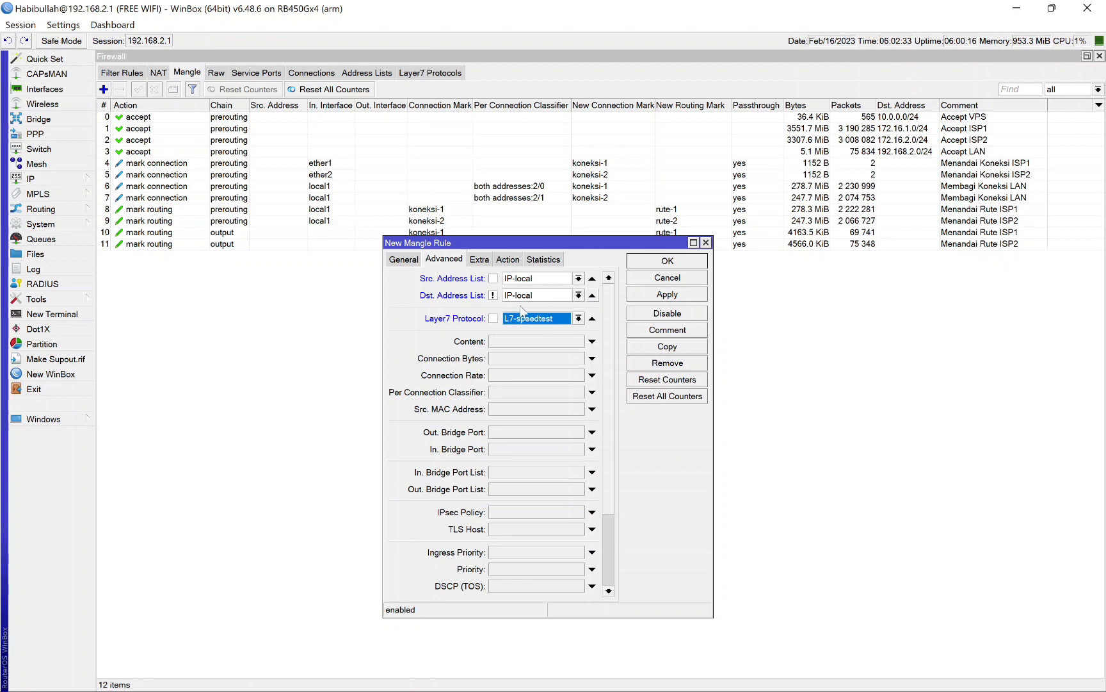
Step: Make the rule add destinations to an address list named IP-speedtest, and save the rule
click(508, 260)
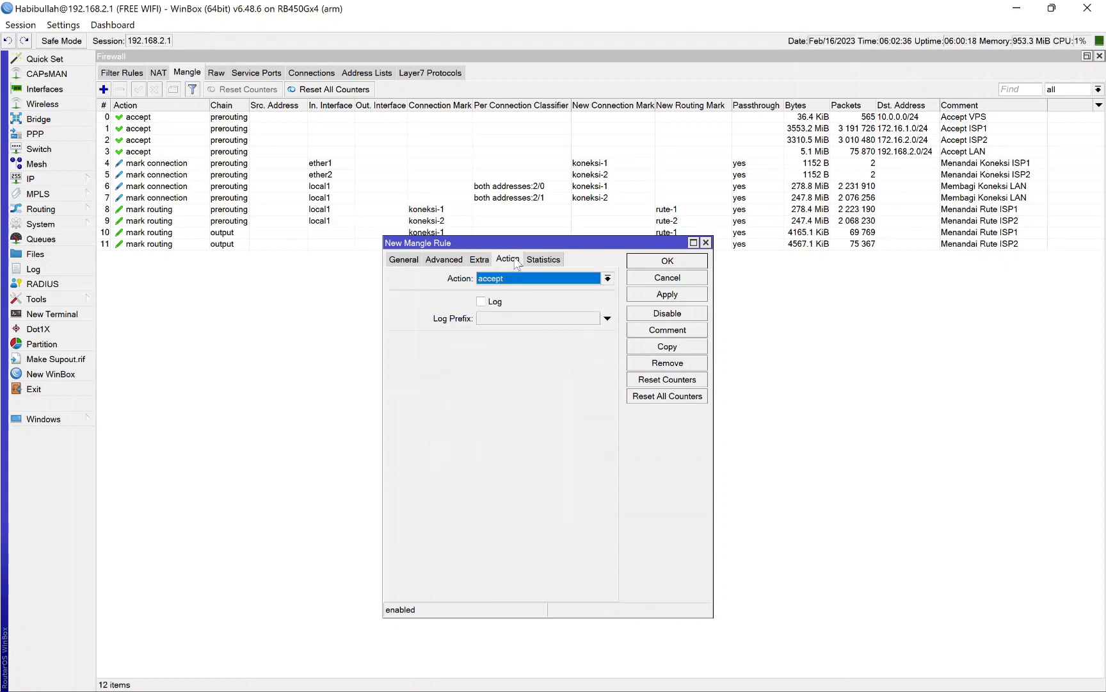
click(608, 279)
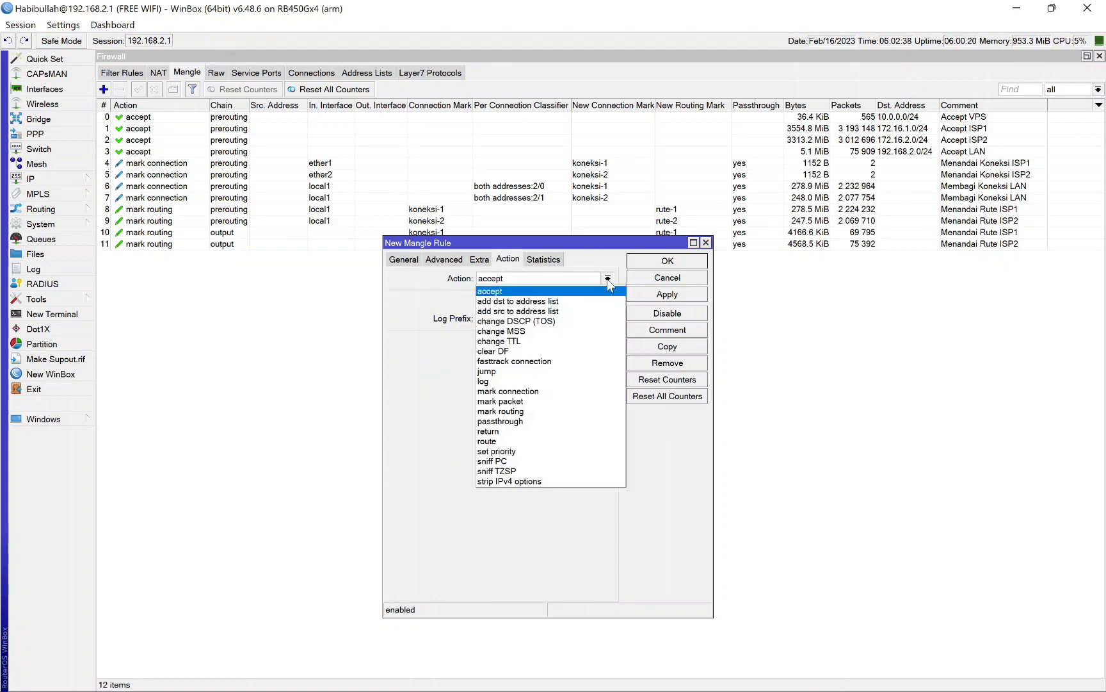
click(556, 301)
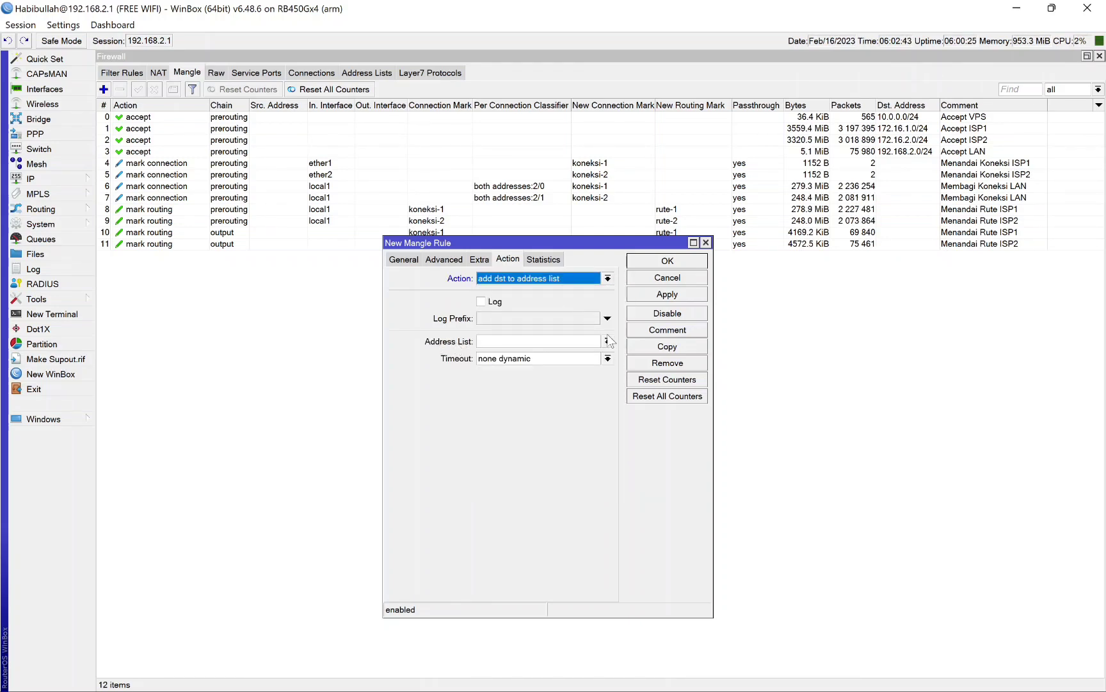
click(481, 341)
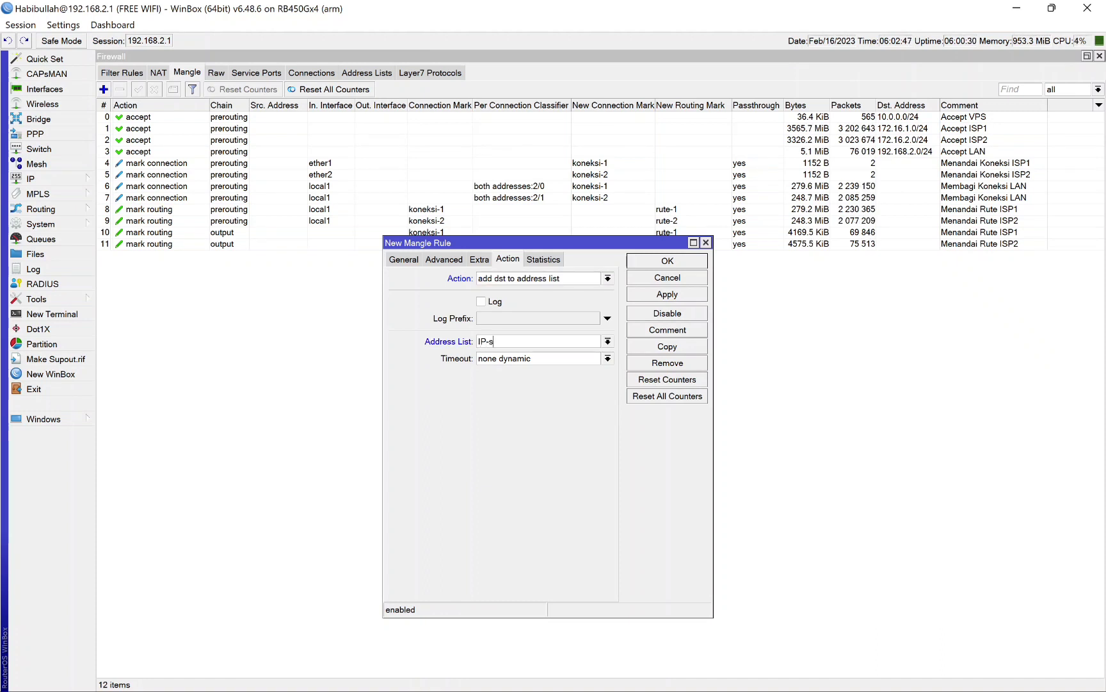
text(IP-sp)
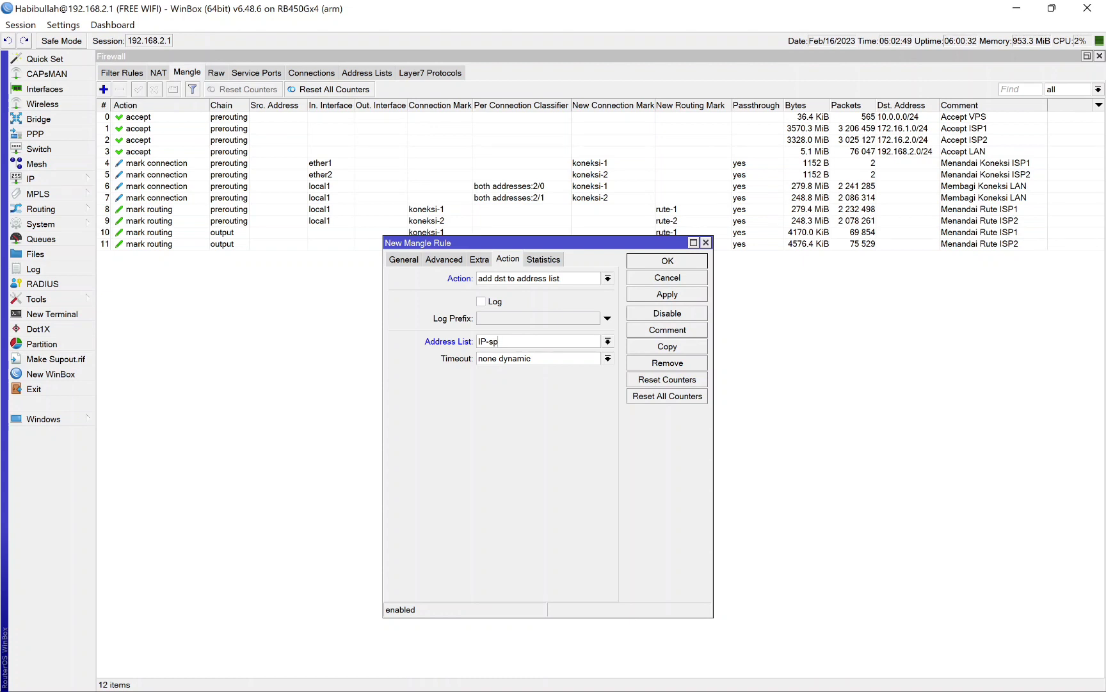
text(eedtest)
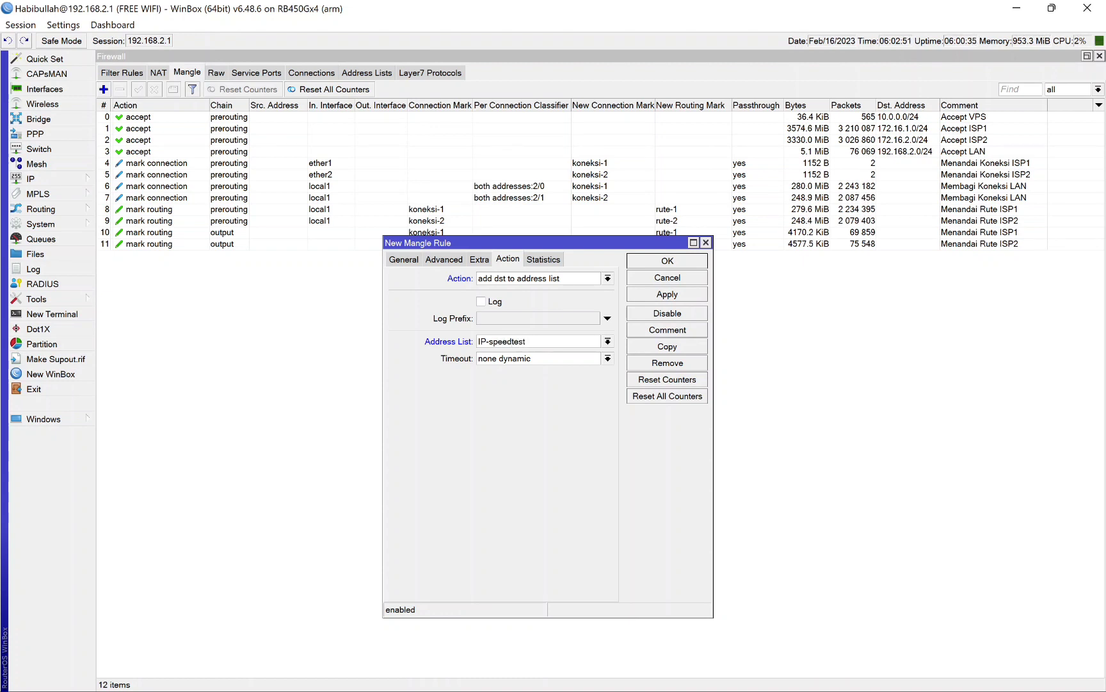
click(689, 265)
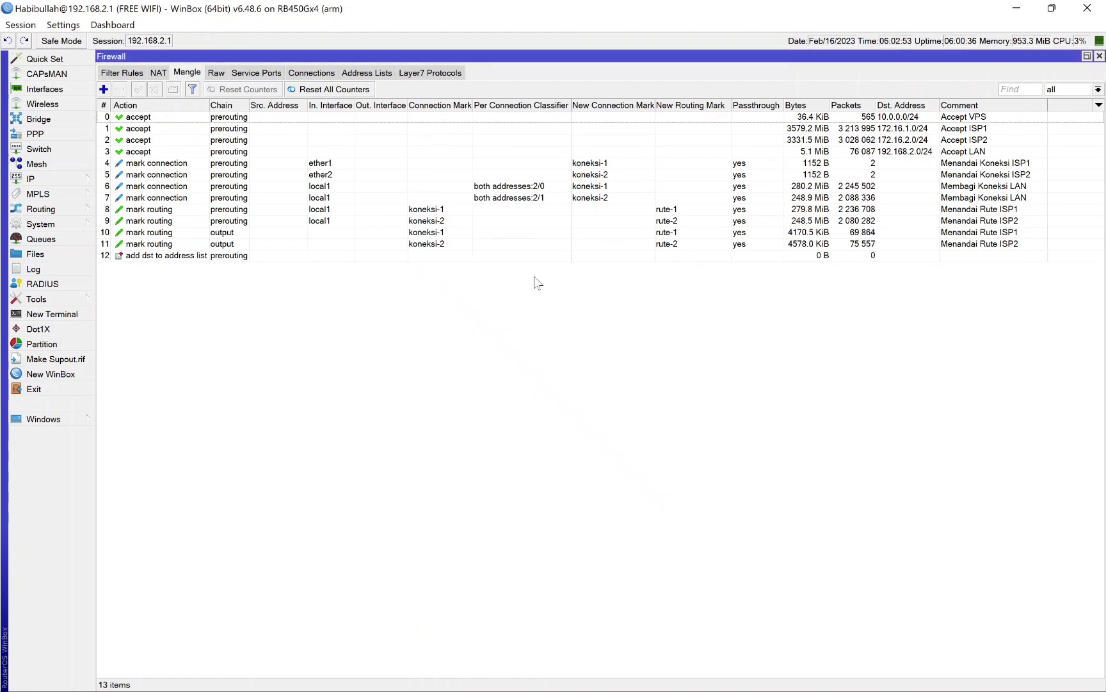
Step: Check the new mangle rule's traffic counters and the entries in the firewall address lists
click(392, 256)
click(673, 328)
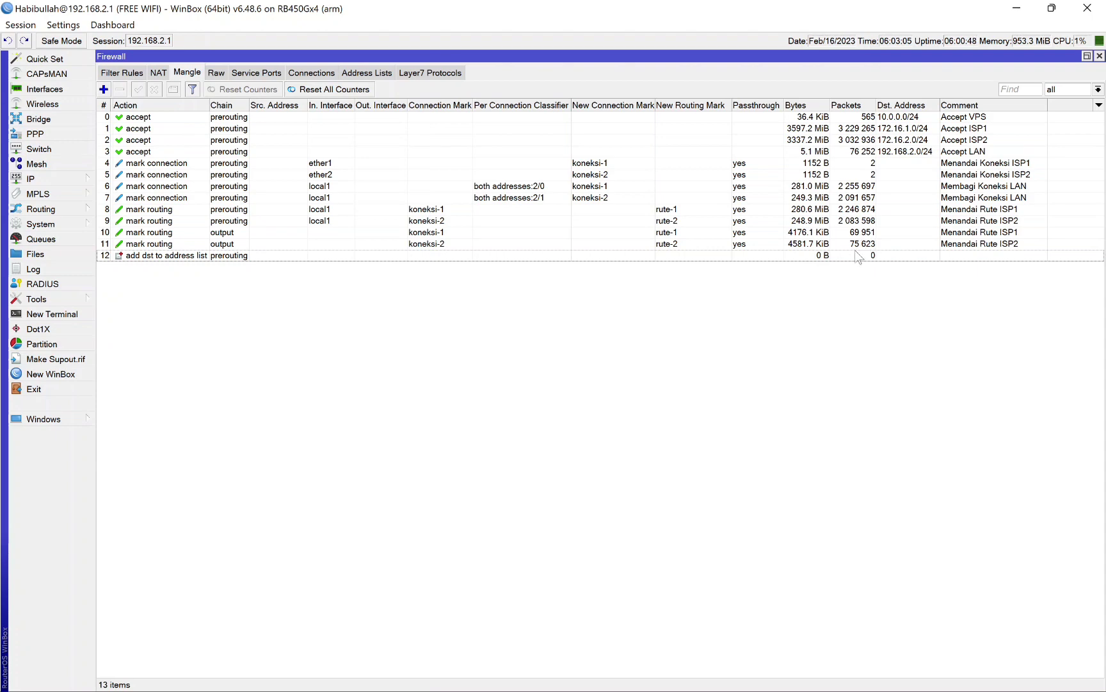
click(375, 74)
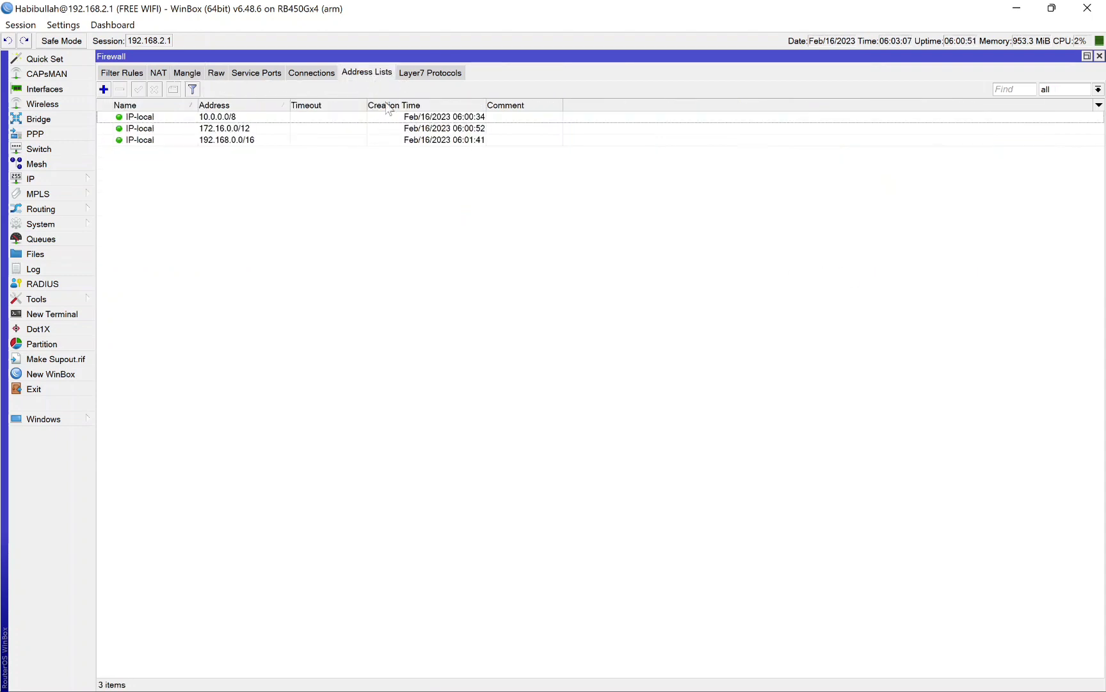
click(185, 72)
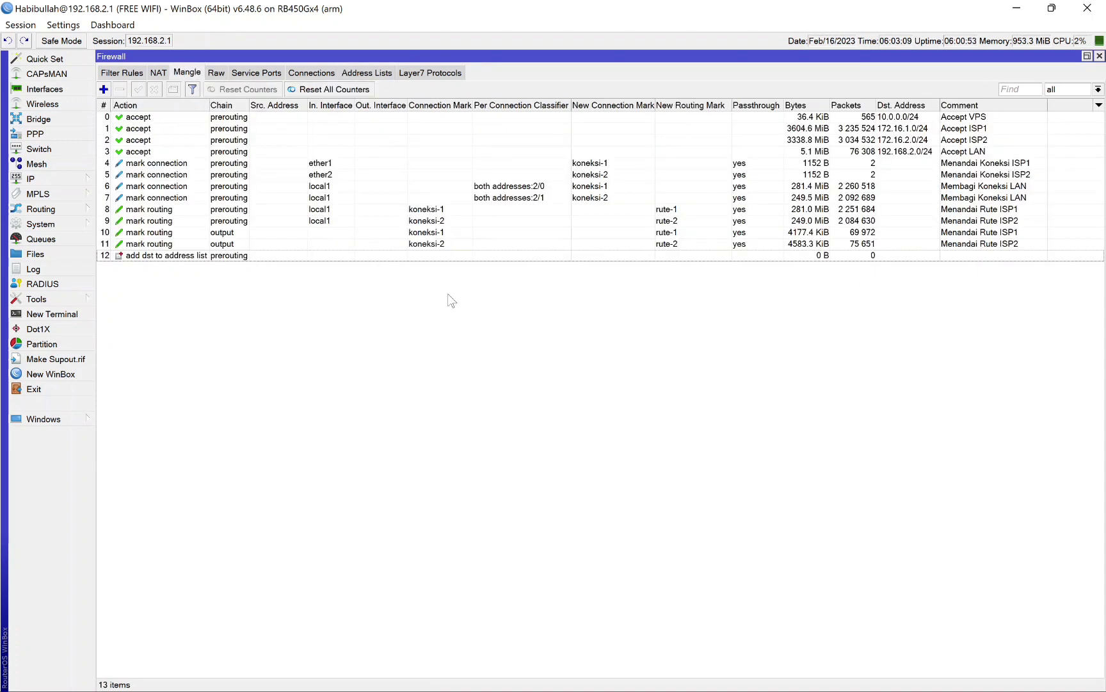
Step: Switch to Chrome and open the Ookla Speedtest site from the Google results
mouse_move(552, 677)
click(477, 582)
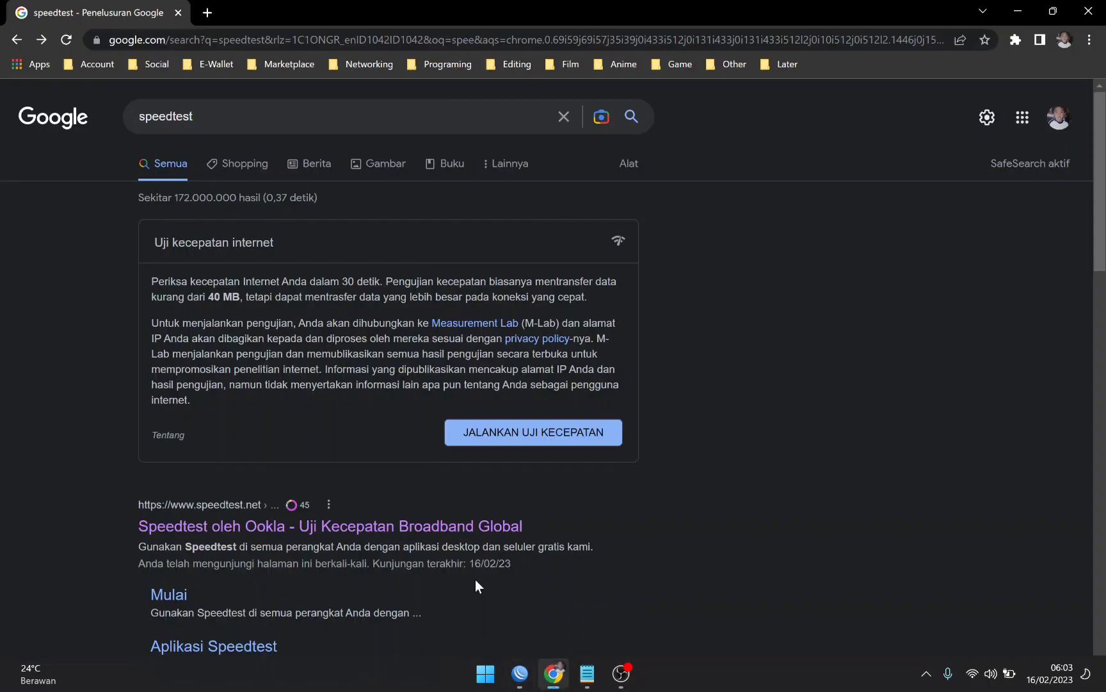
click(324, 530)
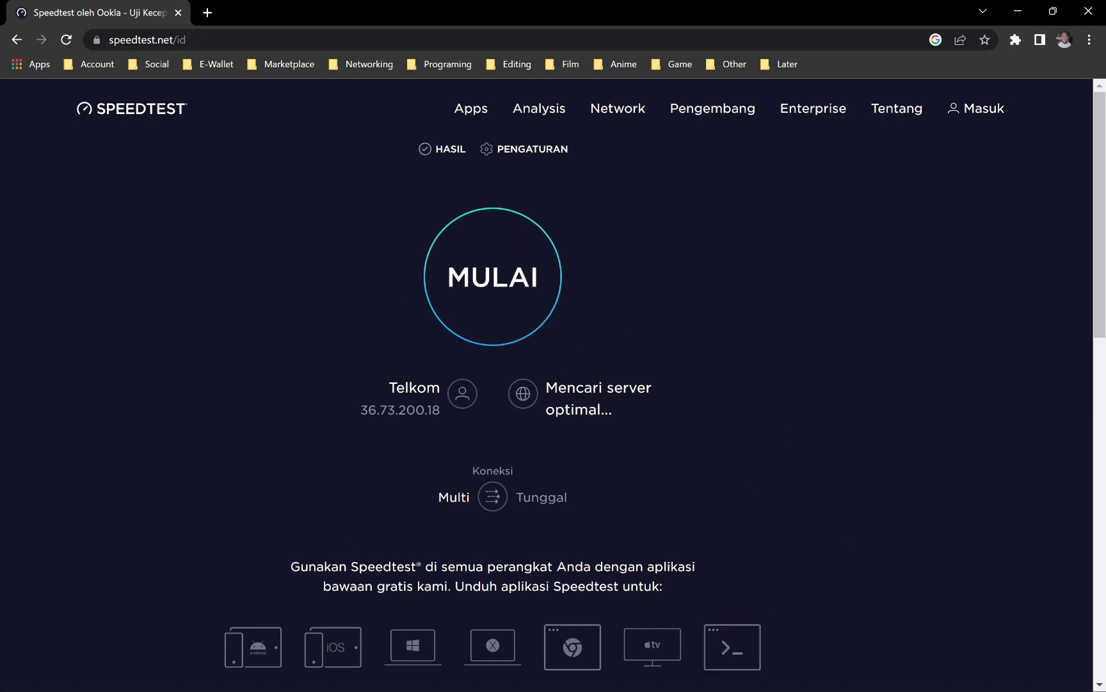
Step: Switch to WinBox and examine the new mangle rule's counters and the addresses captured in the IP-speedtest list
click(520, 683)
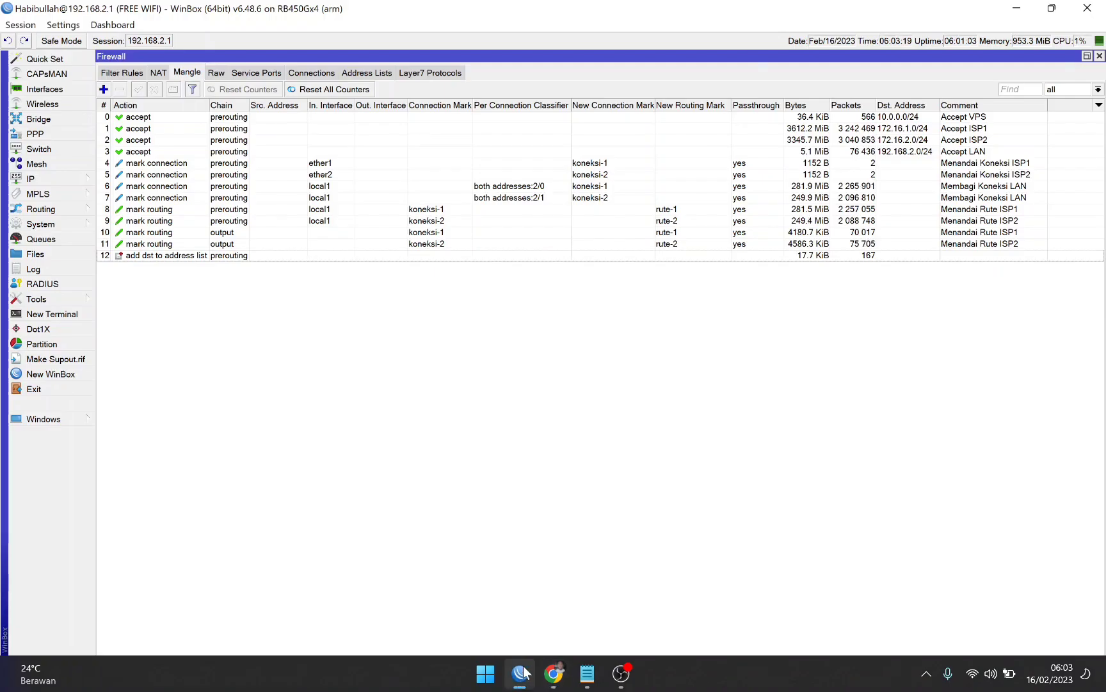
click(869, 255)
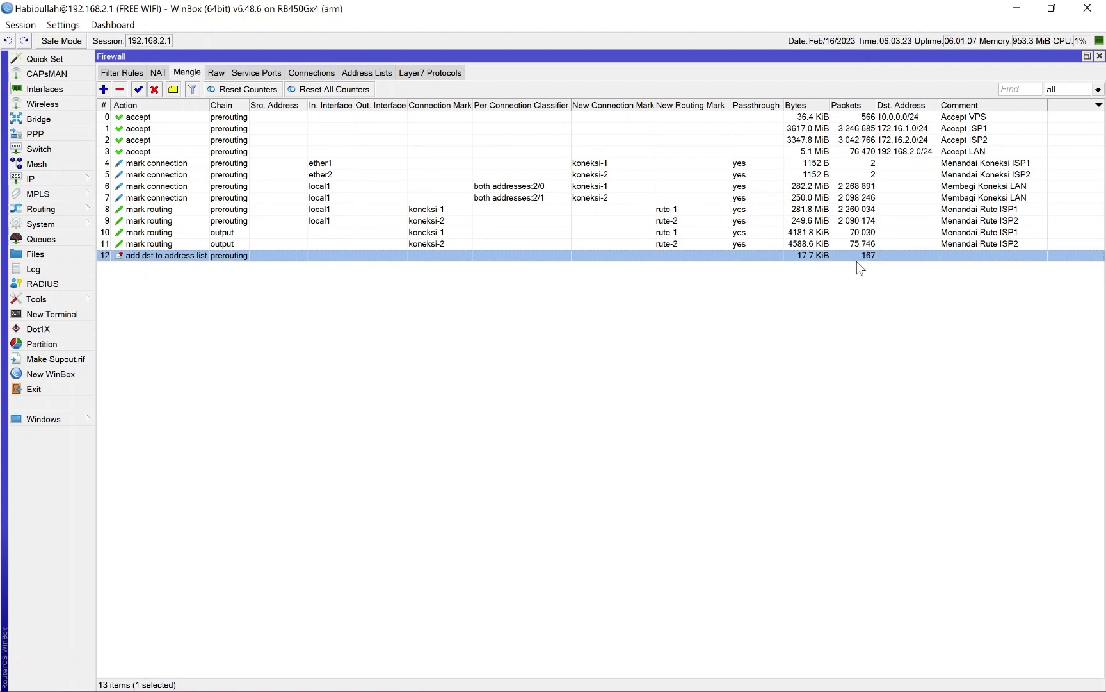
click(917, 309)
click(379, 71)
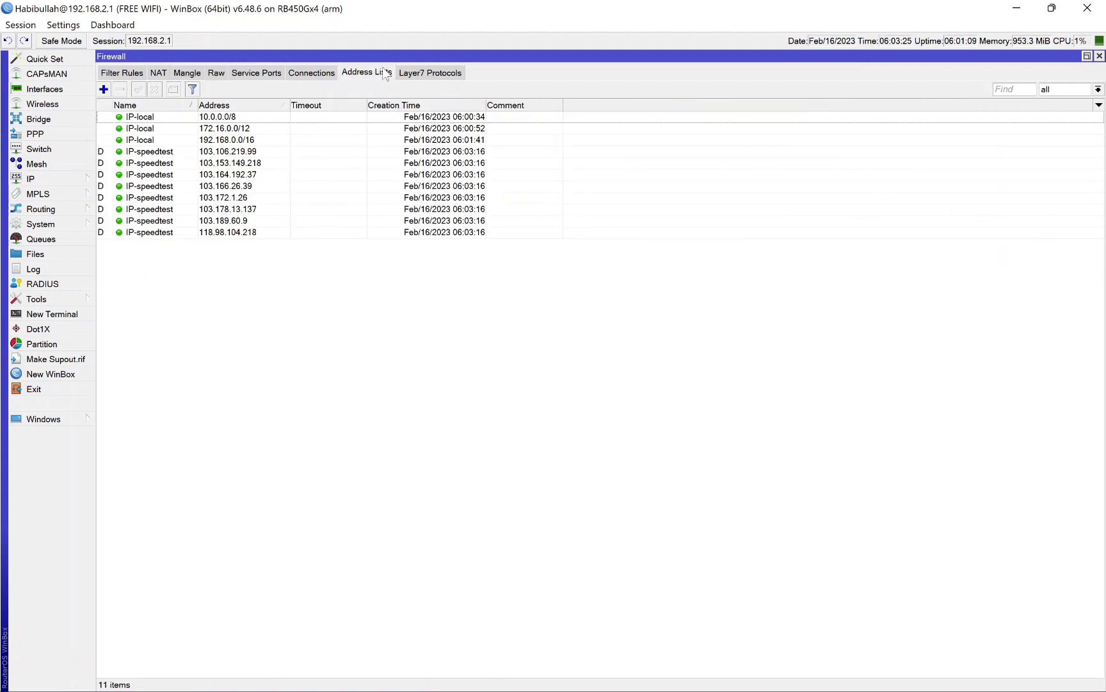
click(160, 151)
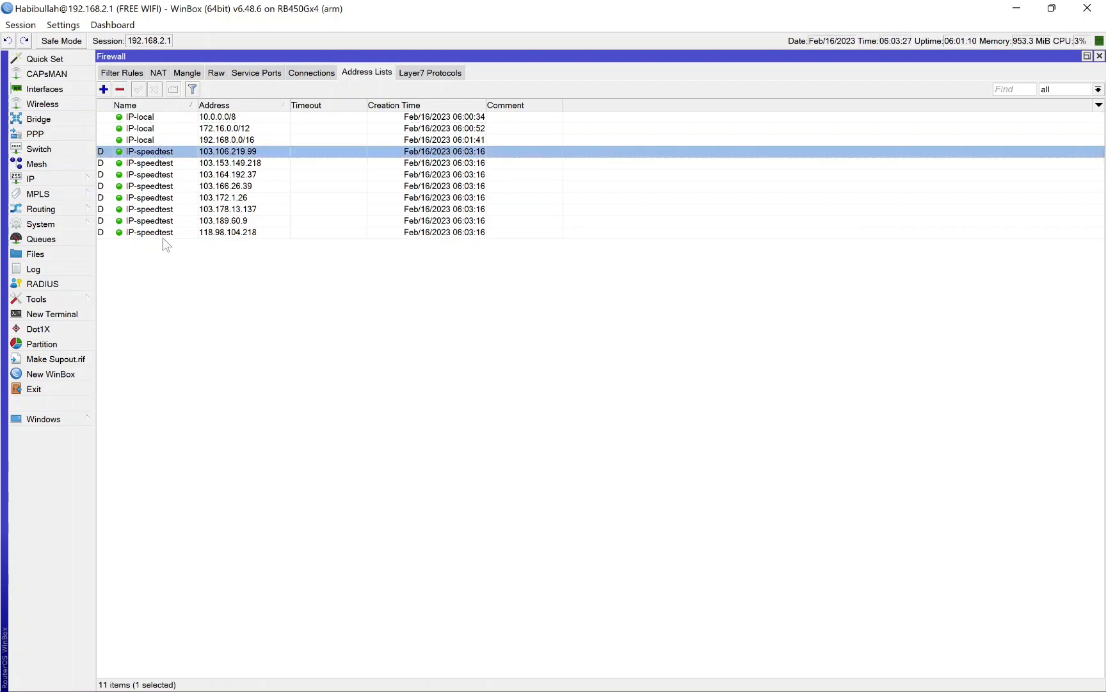
shift+click(163, 234)
click(346, 294)
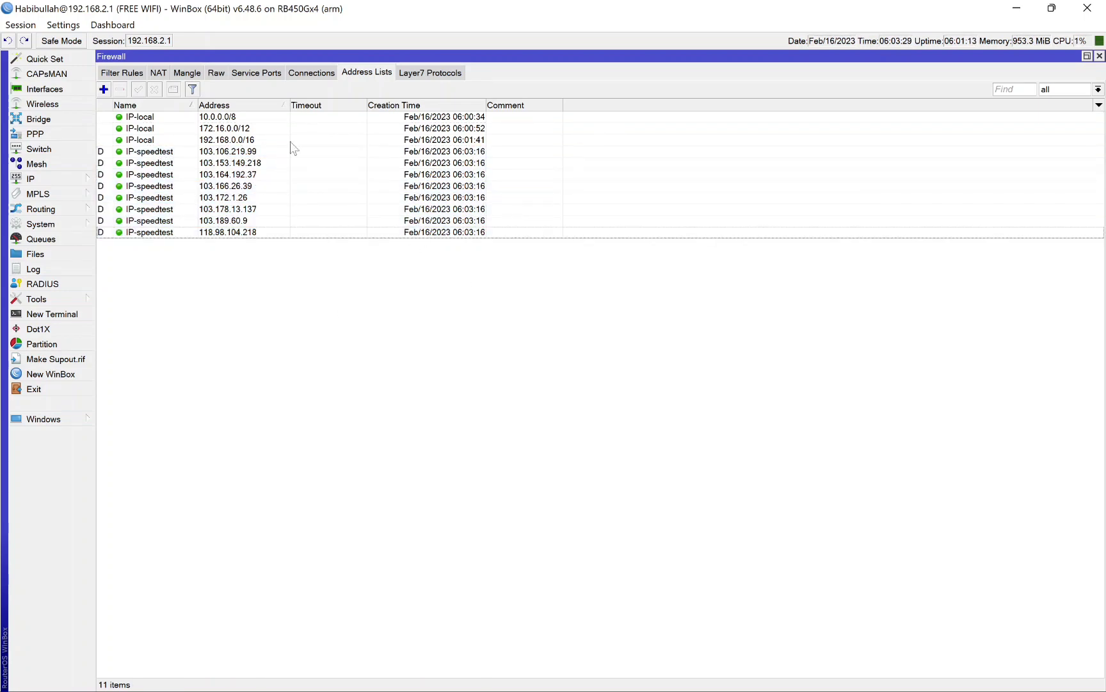
Step: Switch to Chrome and go back from the Speedtest page to the Google search results
click(555, 682)
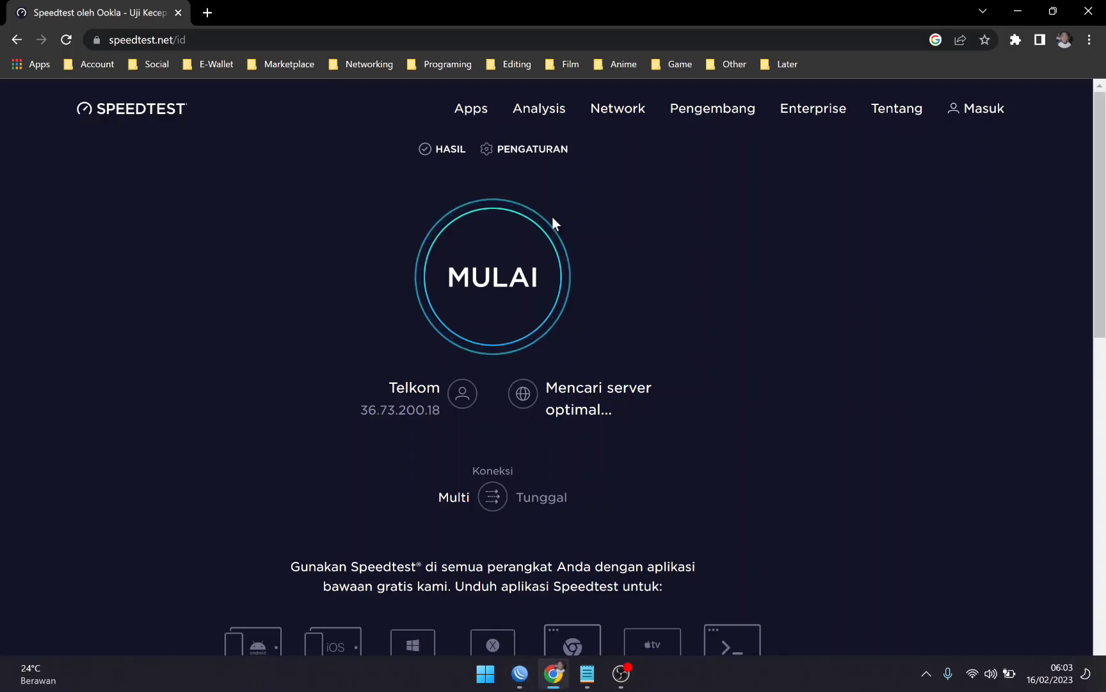
click(532, 677)
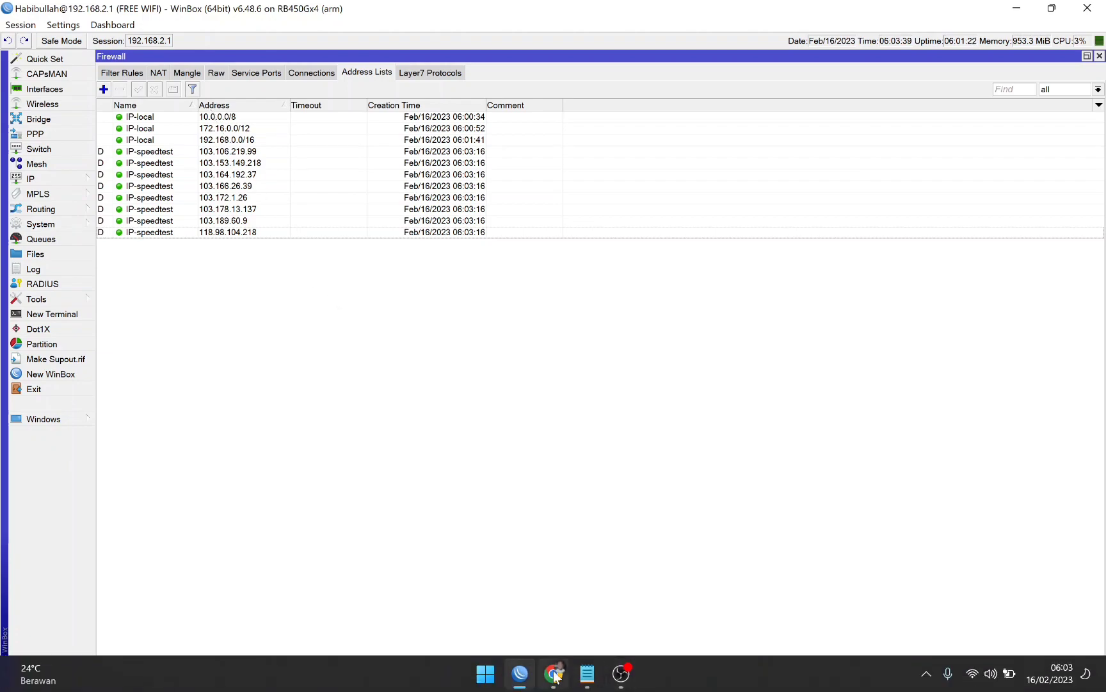
click(546, 677)
click(17, 43)
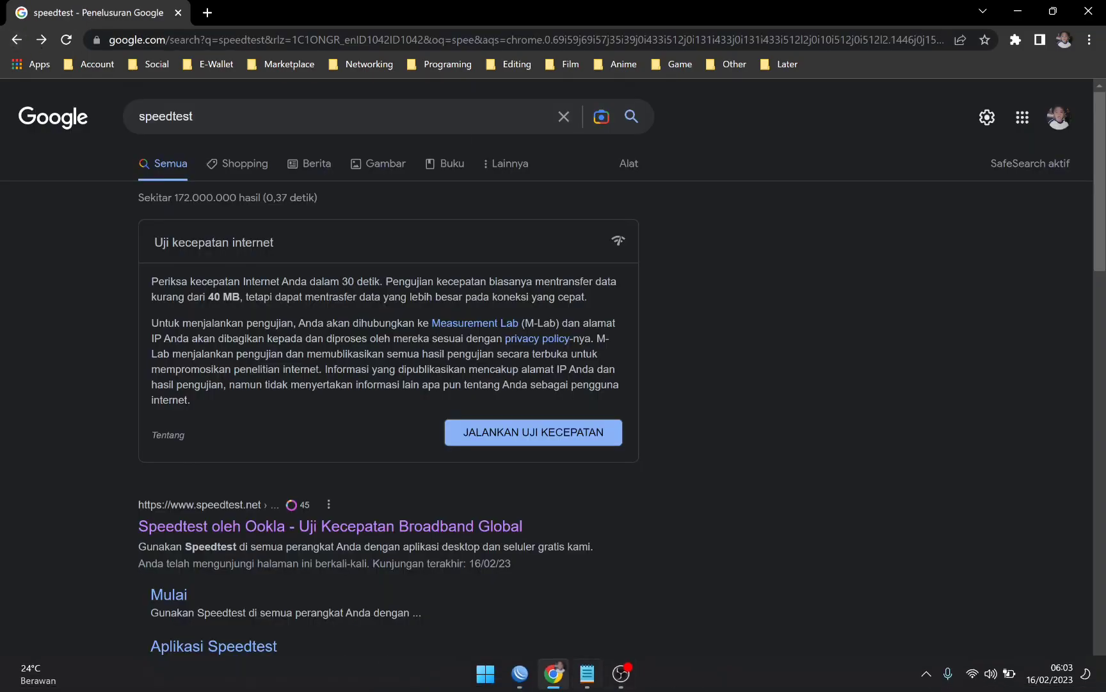
Step: Switch to WinBox and start another prerouting mangle rule with IP-local as its source address list
click(519, 678)
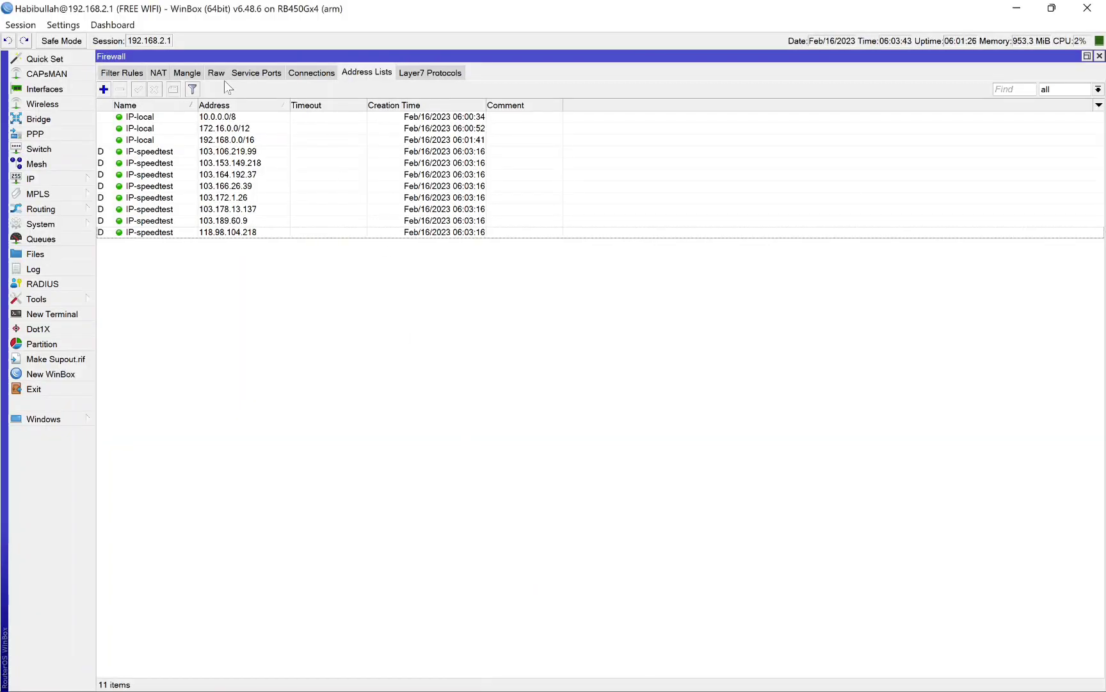
click(187, 73)
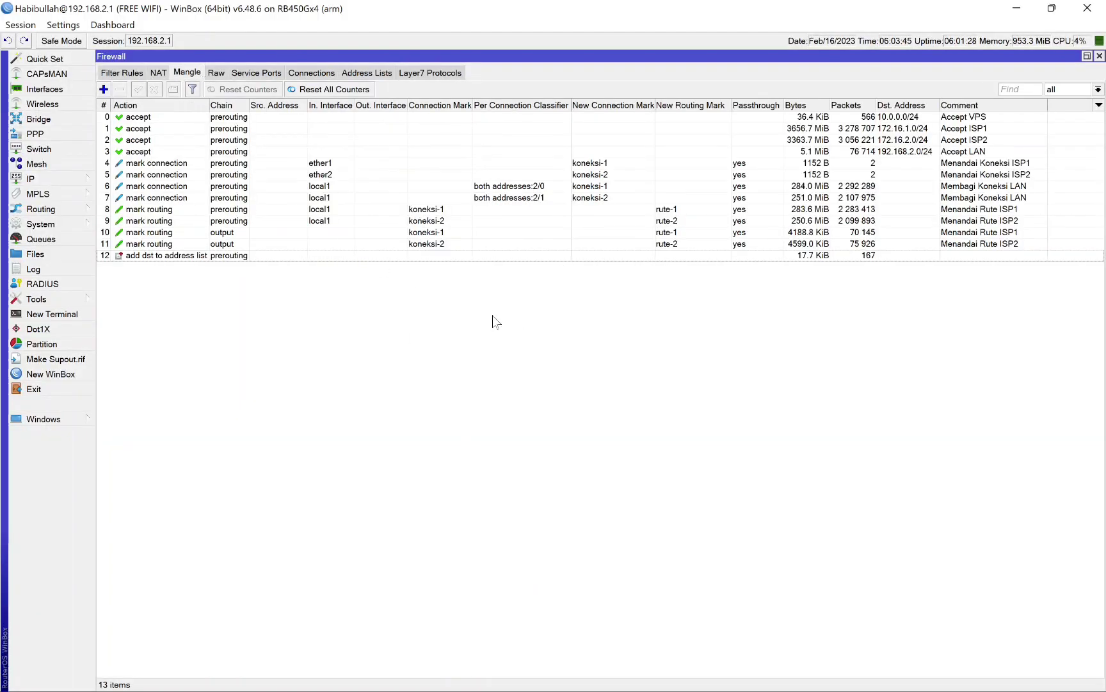
click(103, 89)
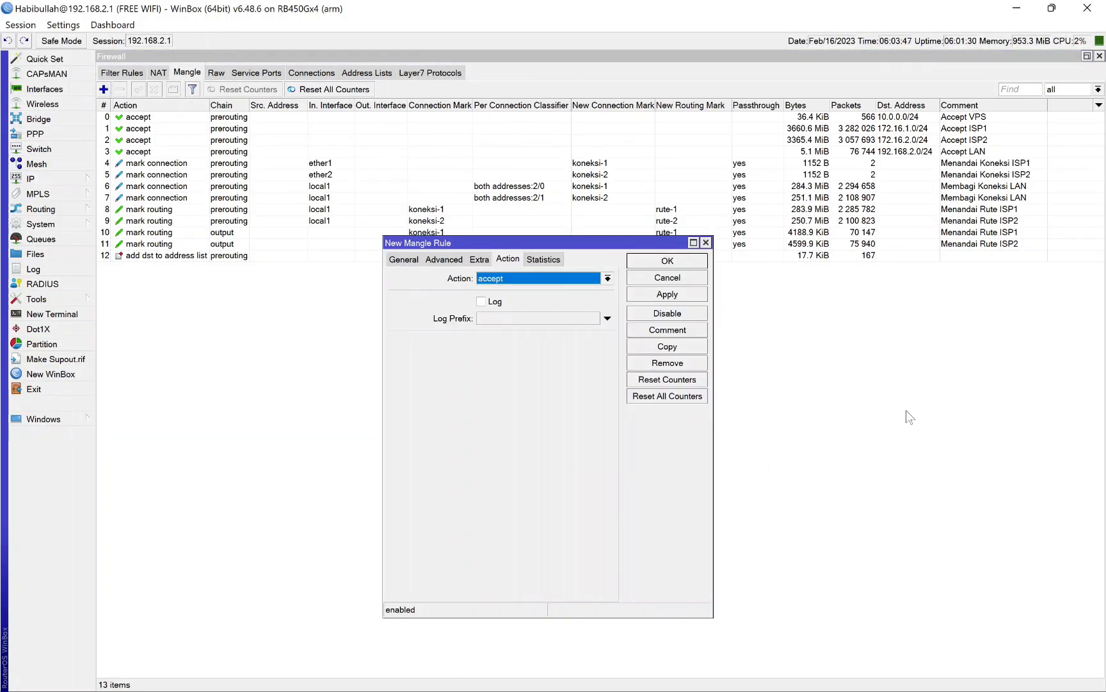
click(412, 259)
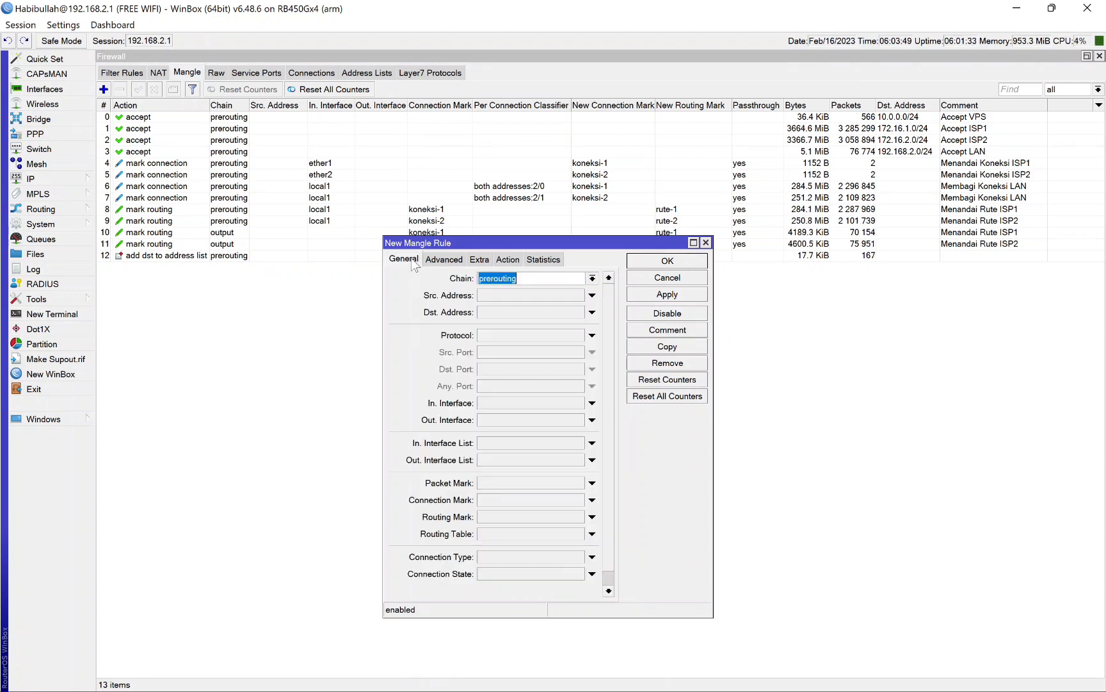
click(446, 259)
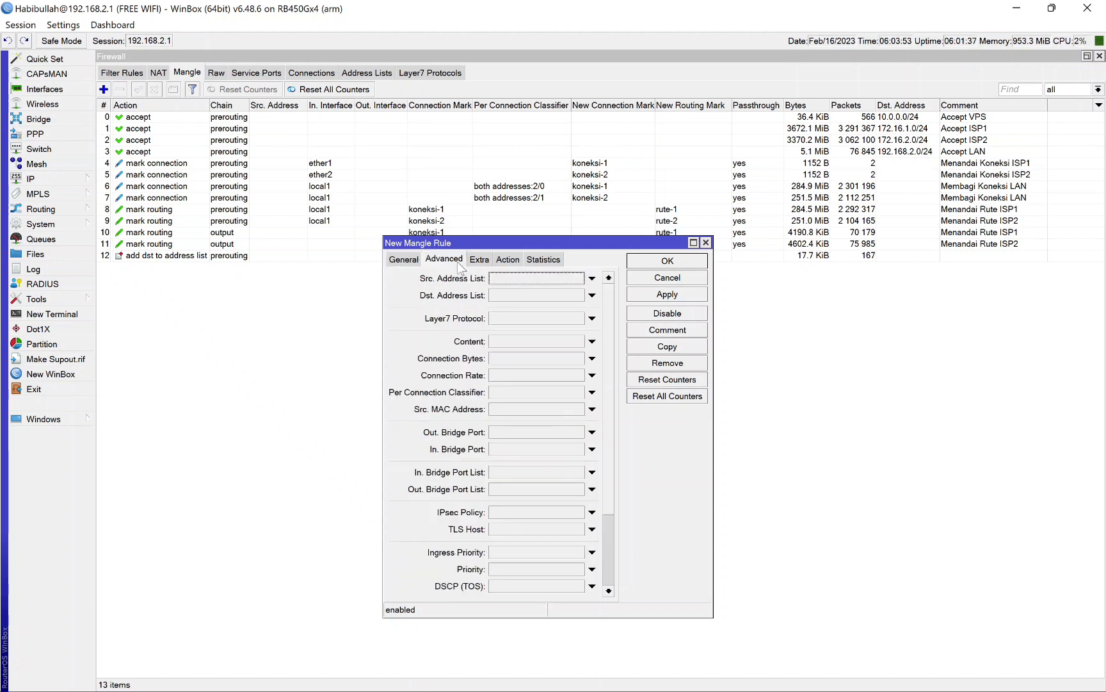
click(590, 279)
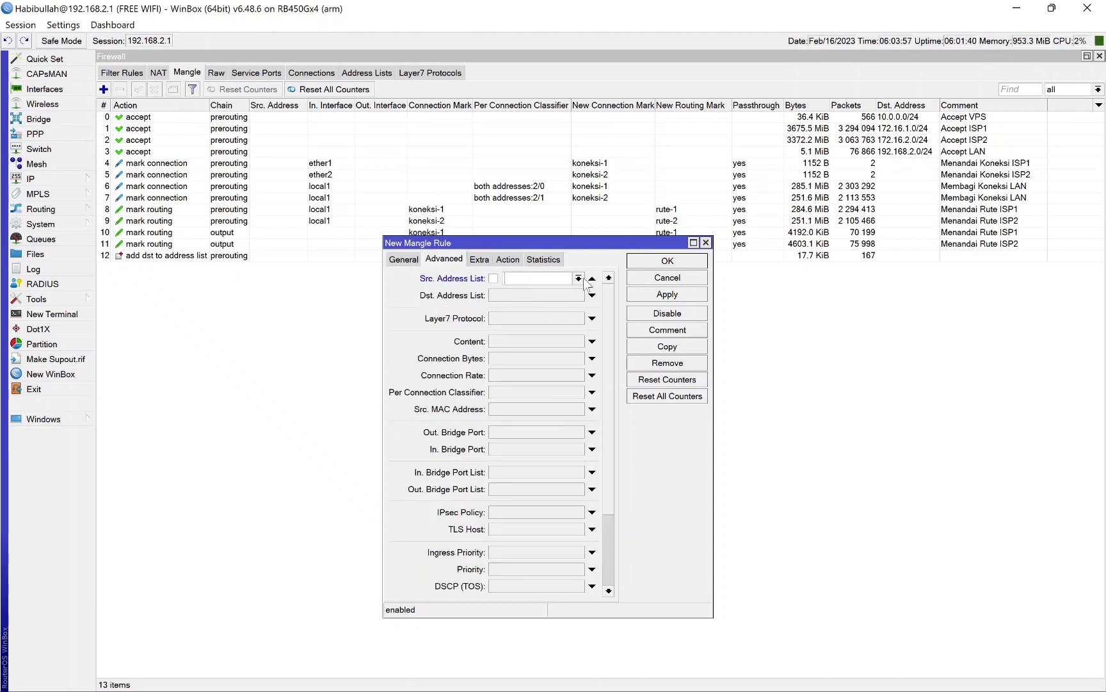
click(578, 277)
click(555, 290)
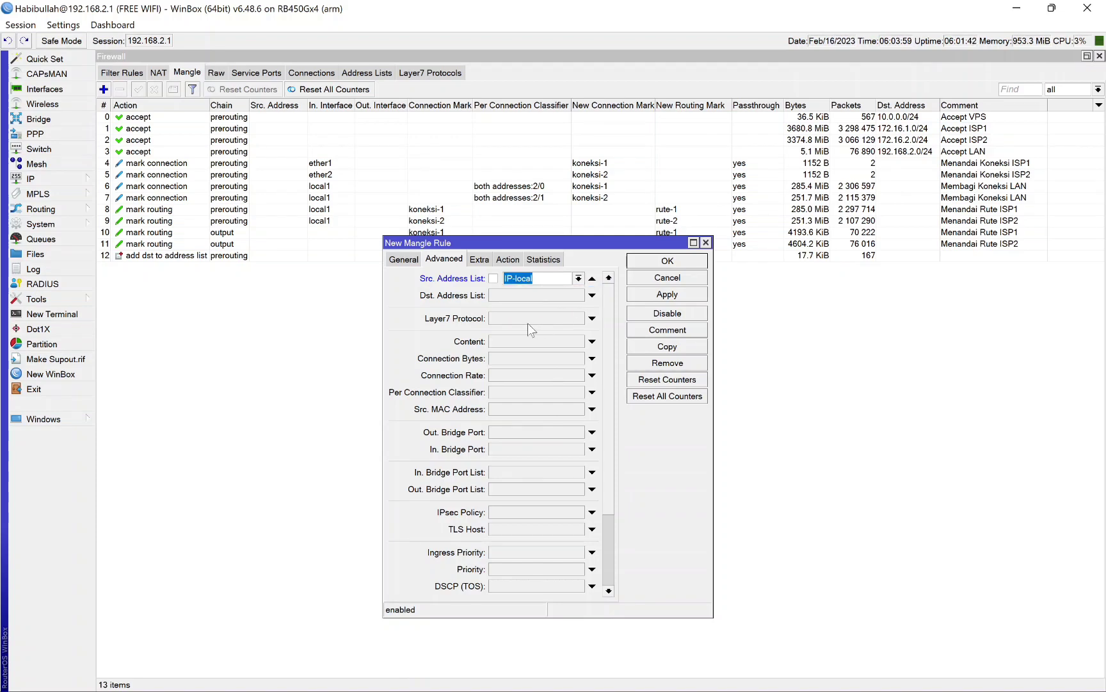
Step: Set the new mangle rule's destination address list to IP-speedtest
click(590, 296)
click(578, 295)
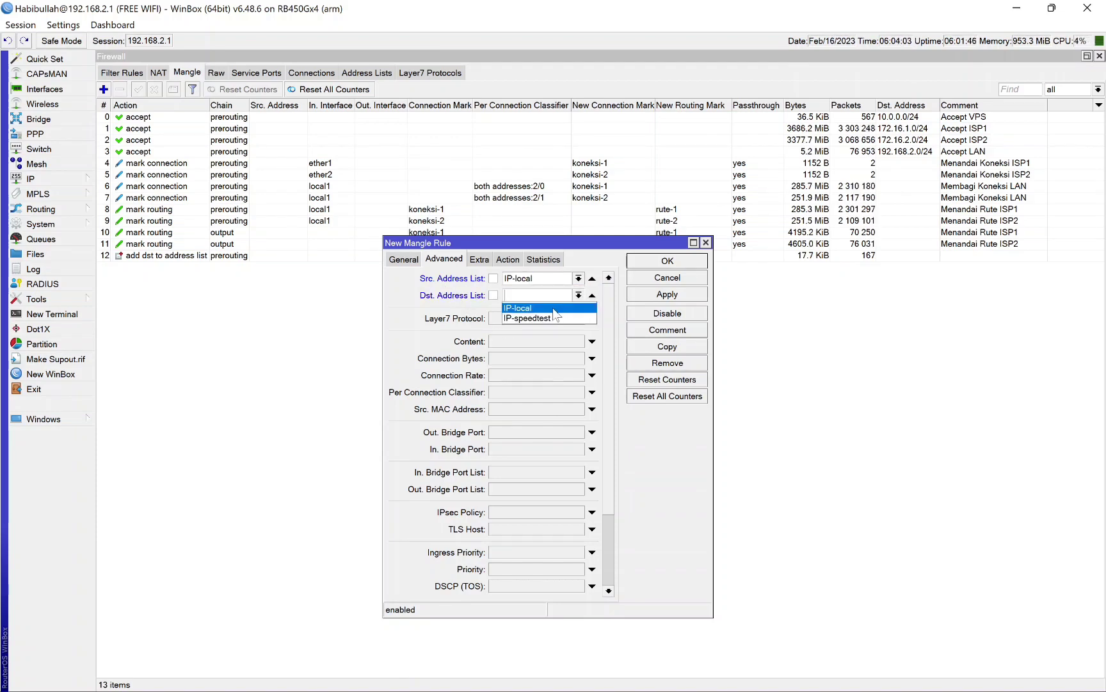
click(537, 316)
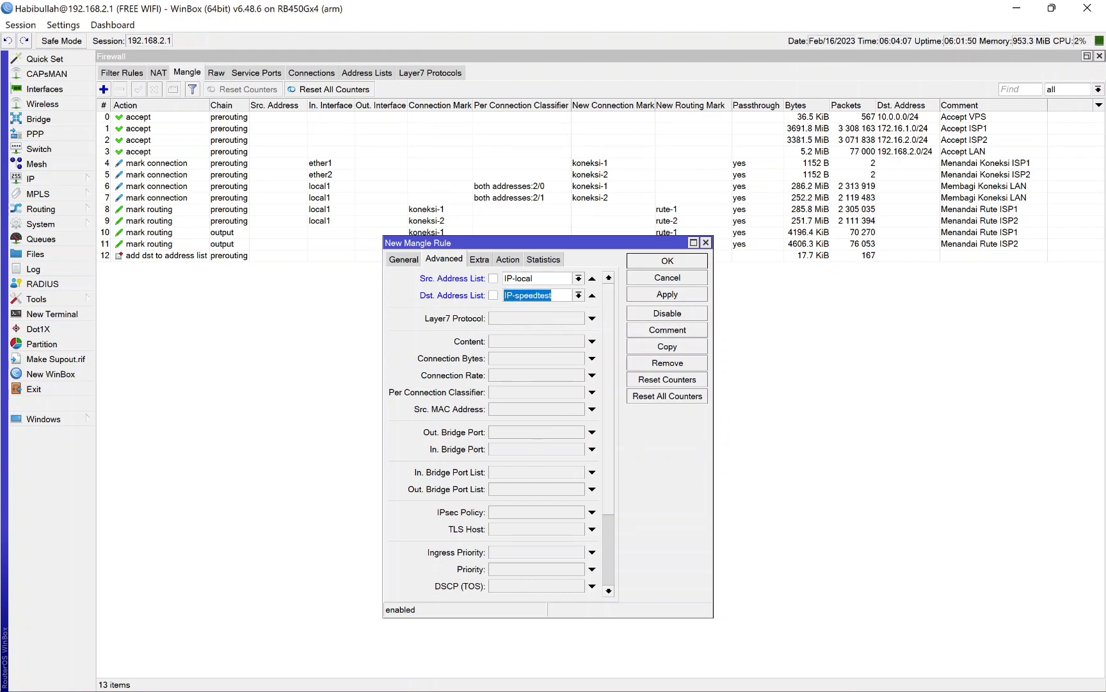
click(552, 295)
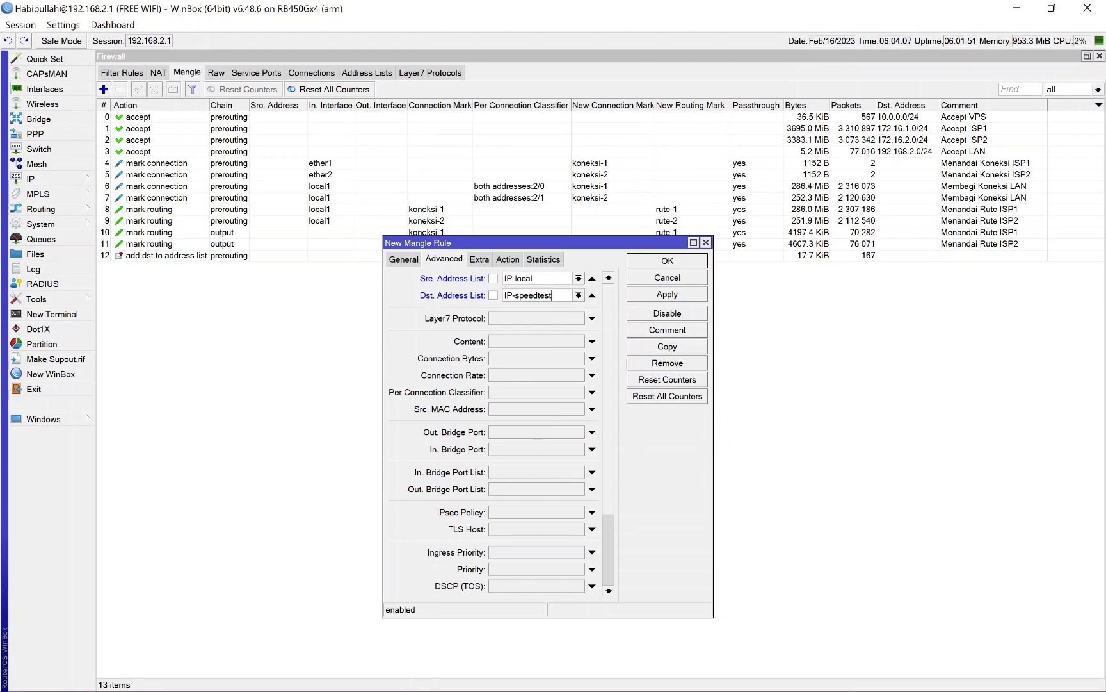
Step: Limit the new prerouting mangle rule to TCP traffic with destination ports 80,443 and review its address list settings
click(397, 259)
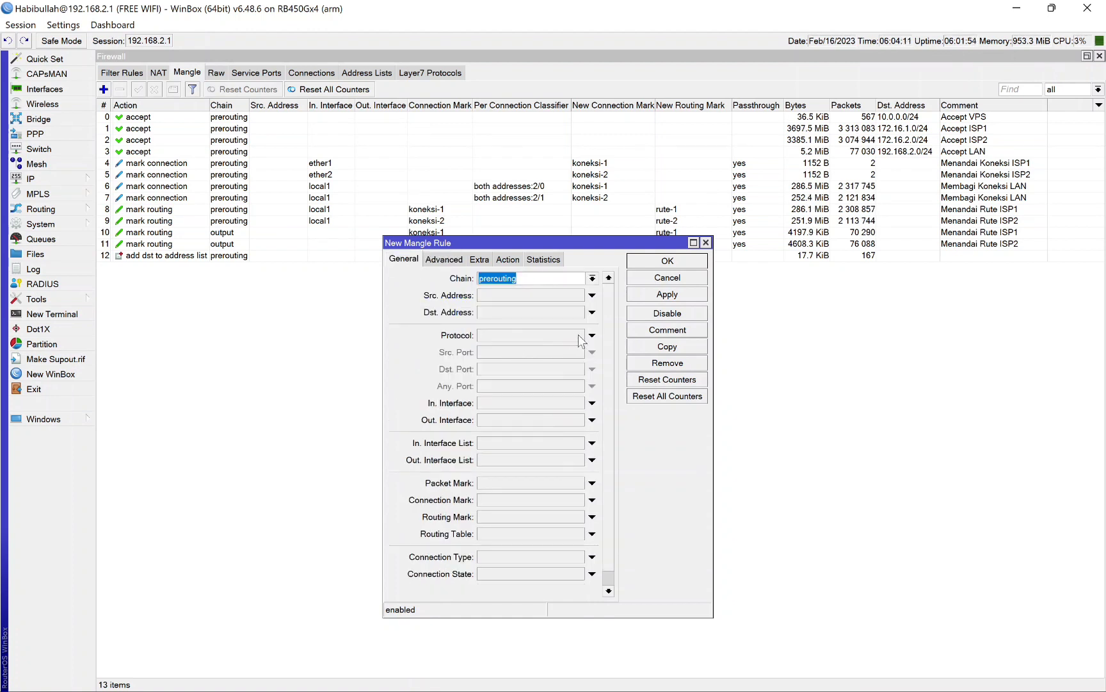
click(592, 335)
click(517, 370)
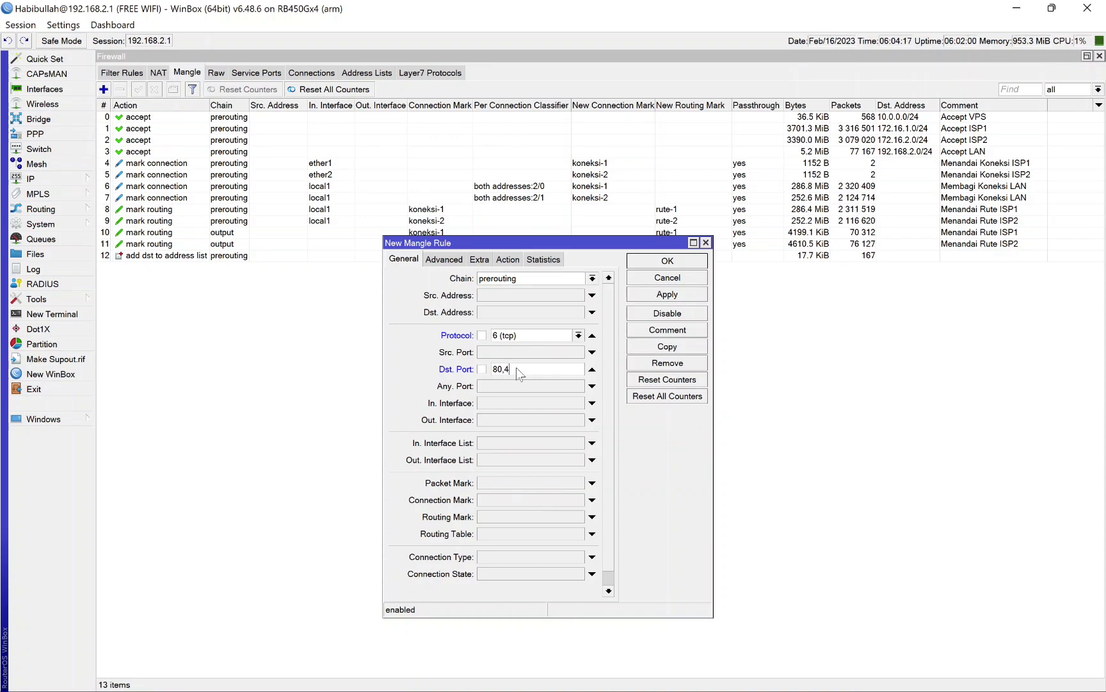
text(80,443)
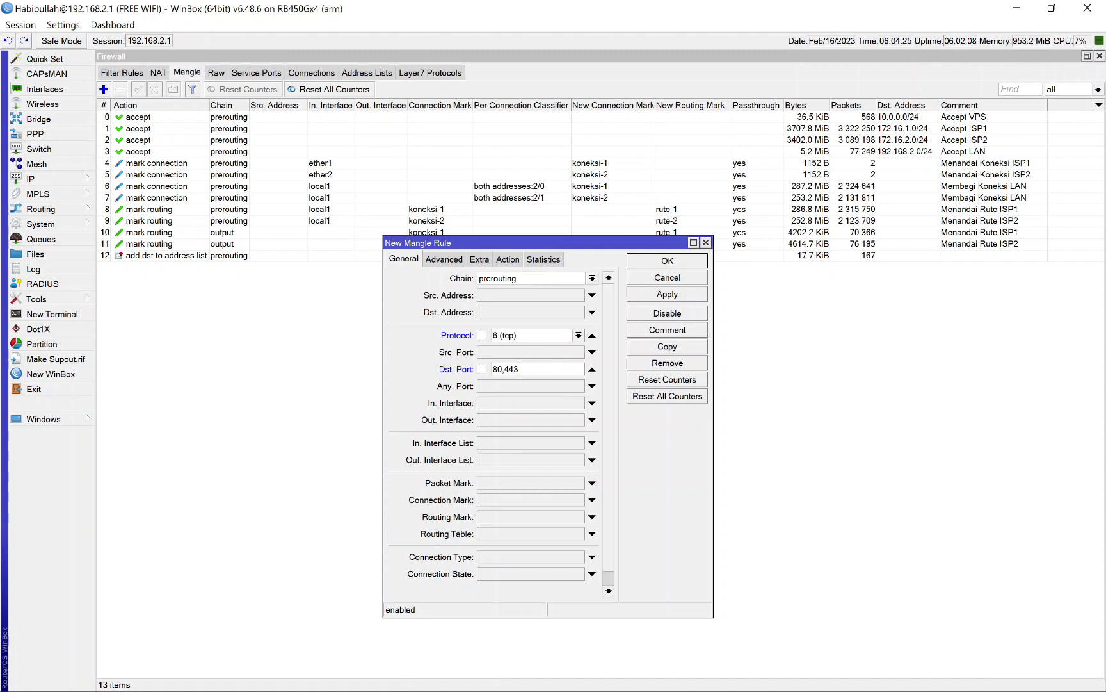
click(445, 259)
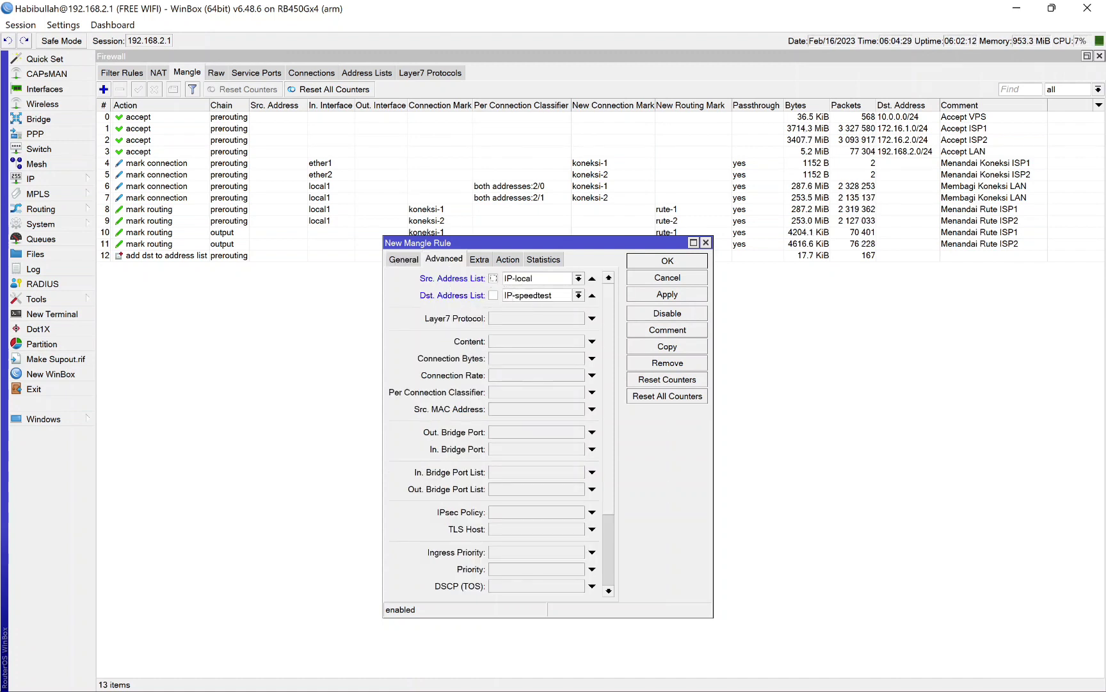
click(414, 259)
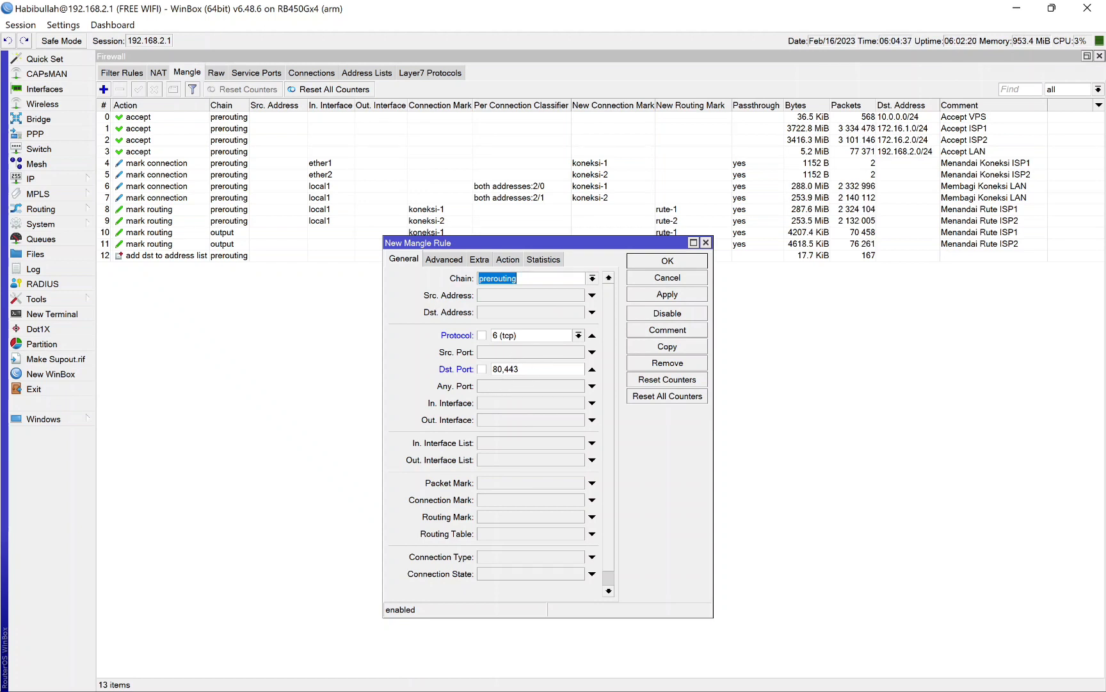
Step: Make the rule mark routing with the new routing mark rute-speedtest, turn off passthrough, and save the rule
click(507, 260)
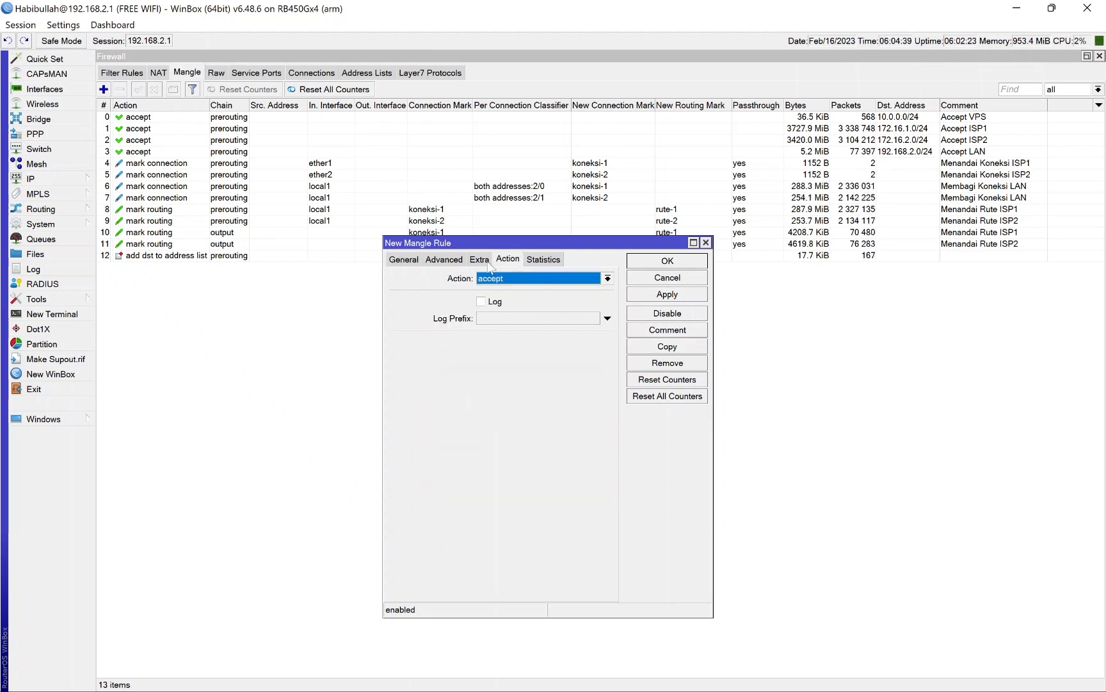
click(607, 278)
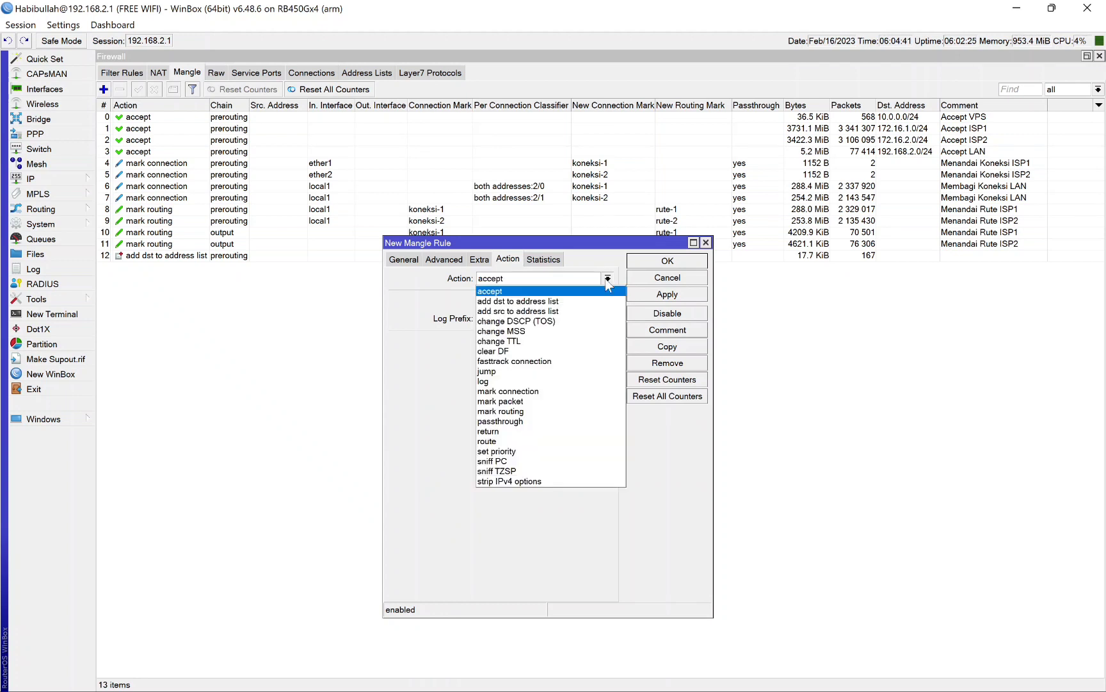
click(533, 411)
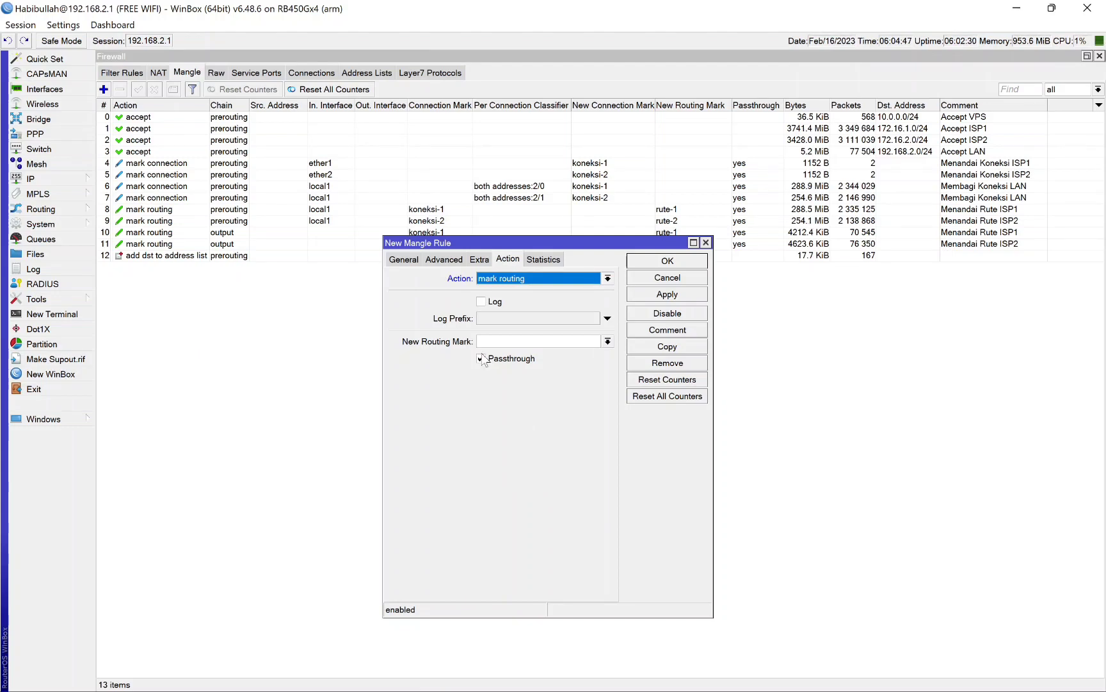
click(538, 341)
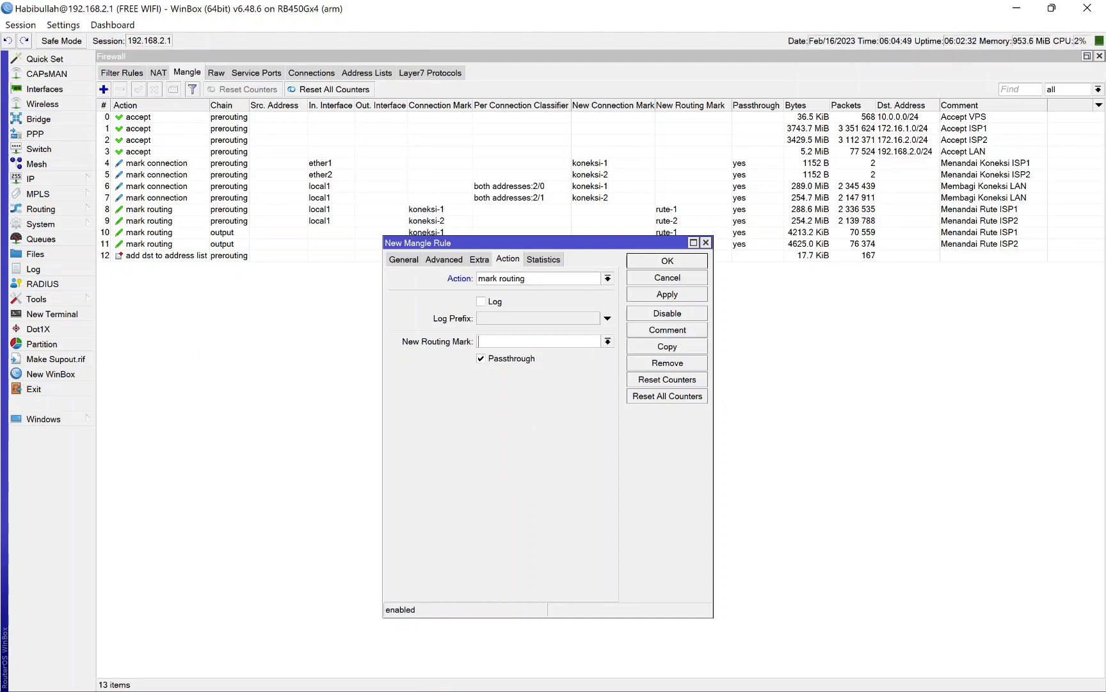
text(rute-s)
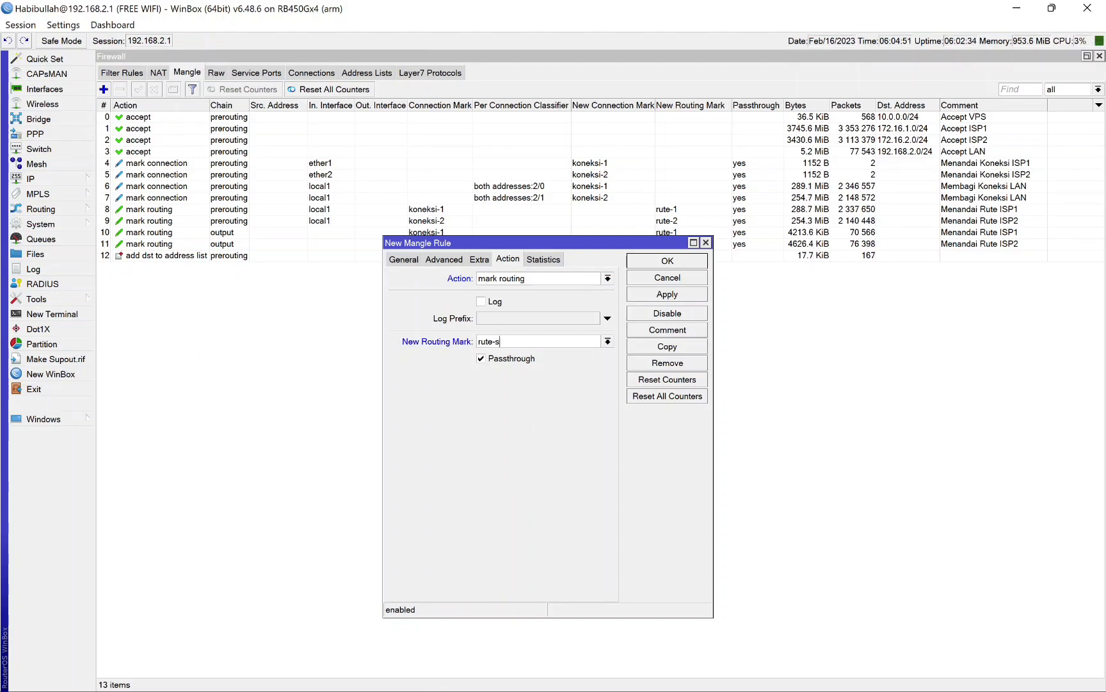
text(pp)
key(BackSpace)
text(eedtest)
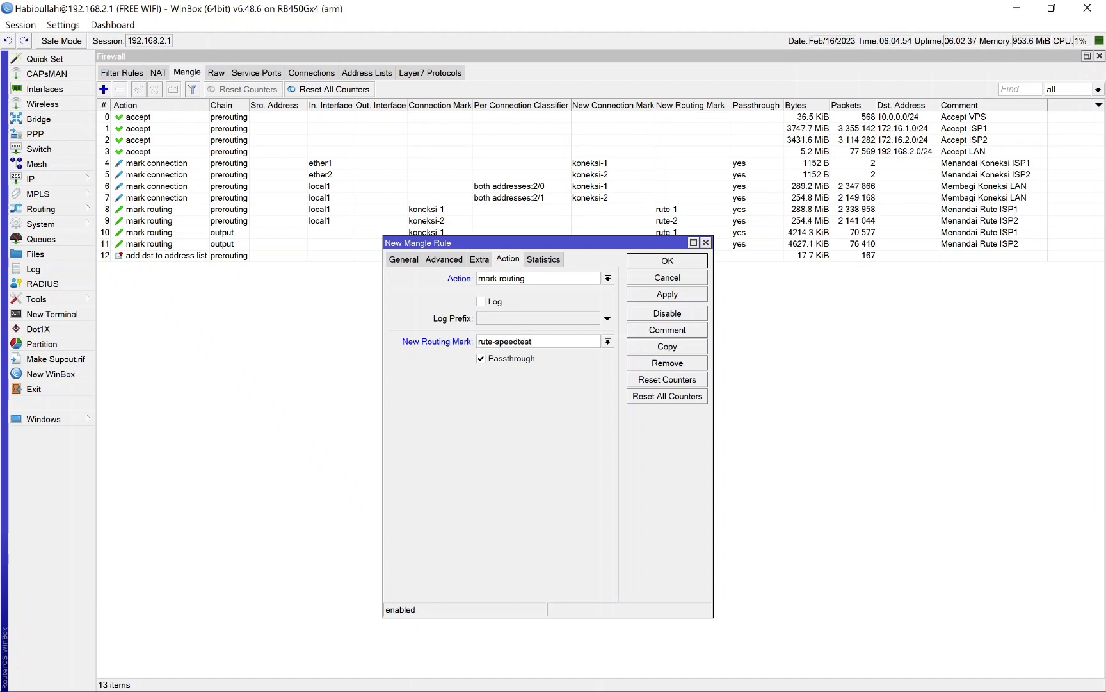
click(482, 363)
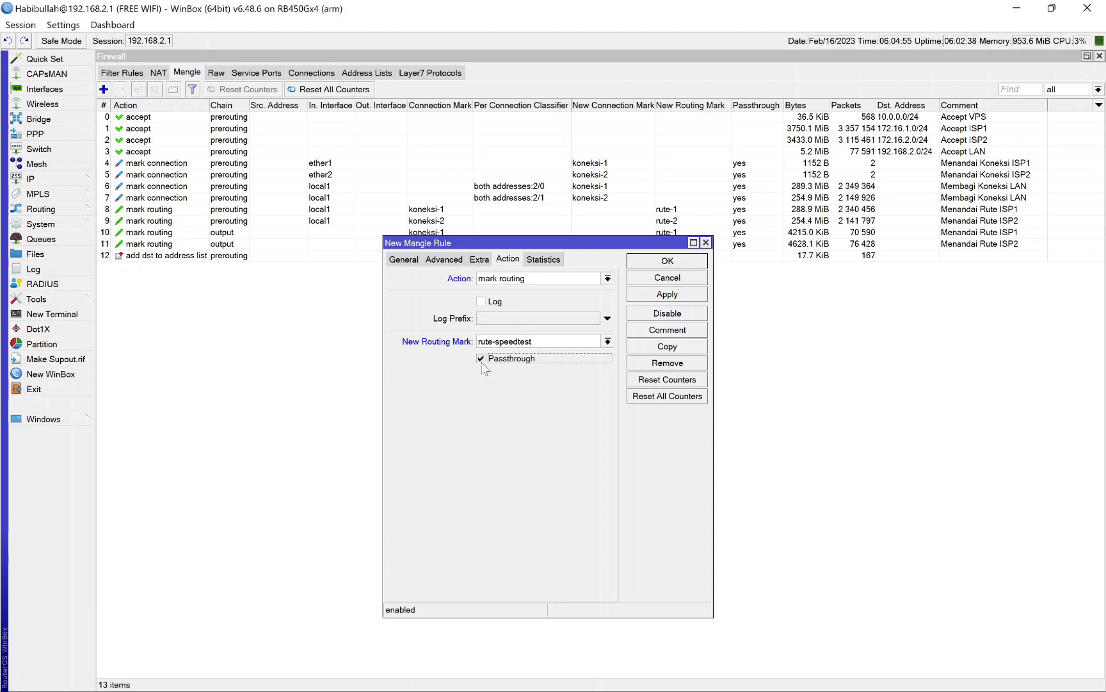
click(663, 263)
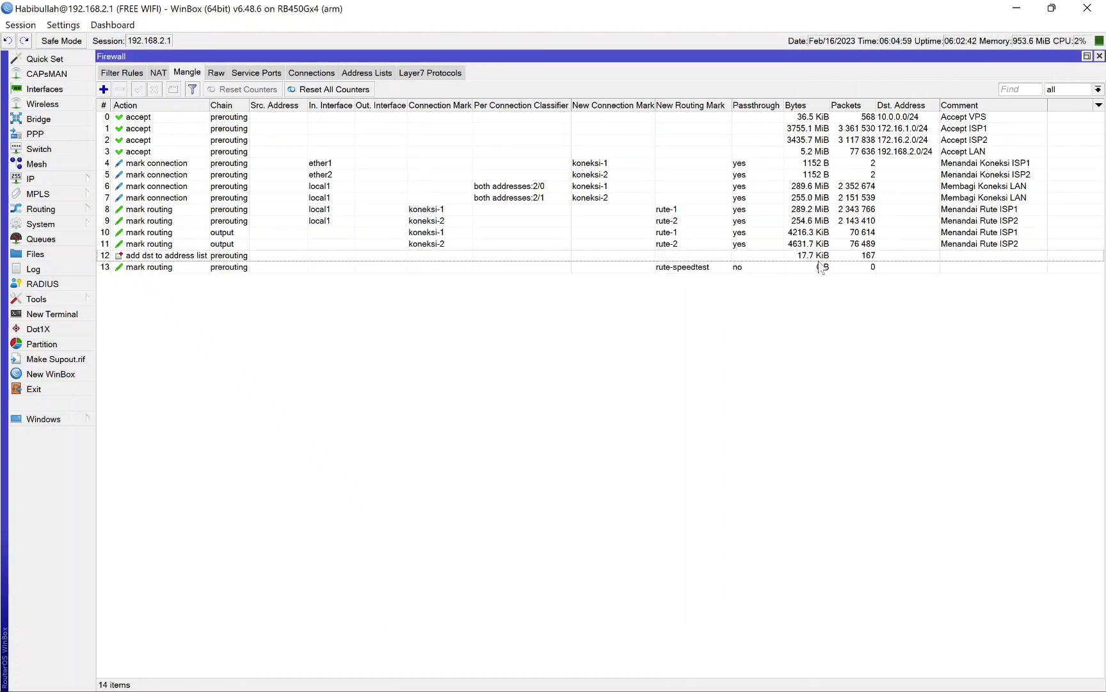
Step: Examine the IP-local and IP-speedtest address list entries and the rute-speedtest mangle rule's passthrough setting
click(367, 72)
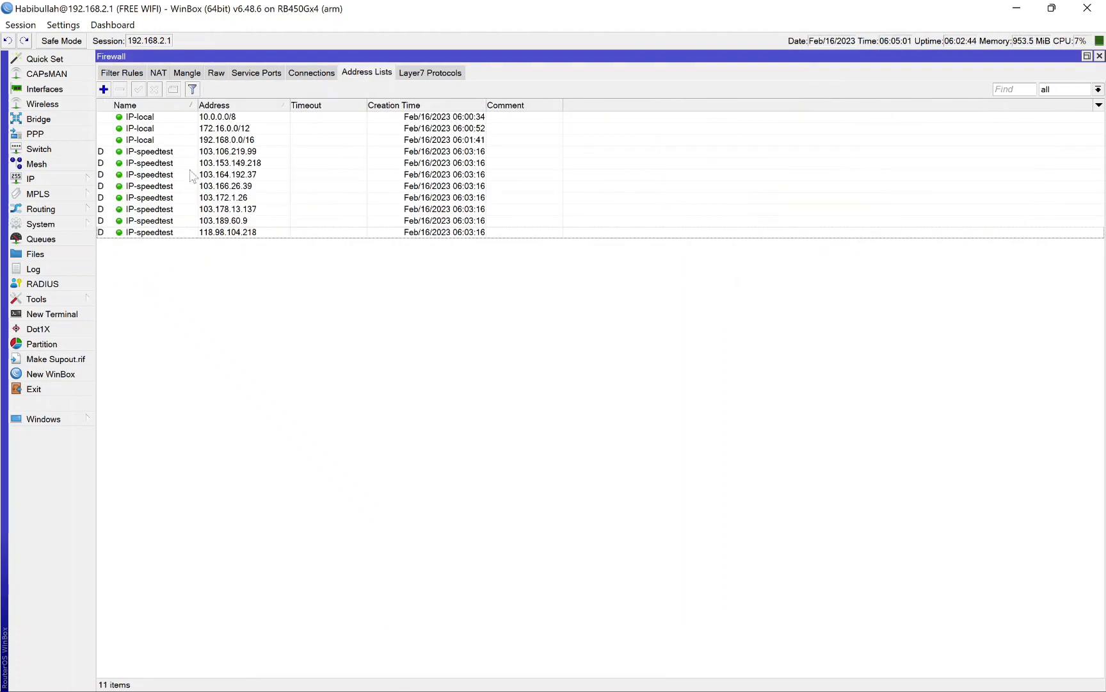
click(147, 118)
click(145, 128)
click(145, 140)
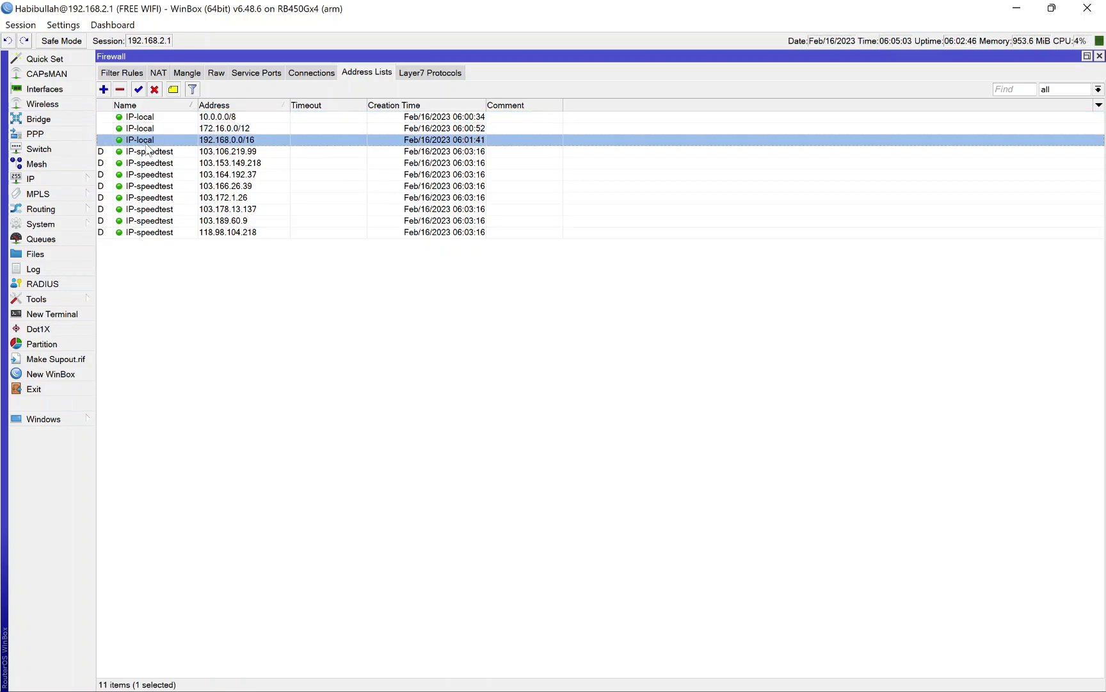
click(146, 153)
shift+click(152, 233)
click(346, 355)
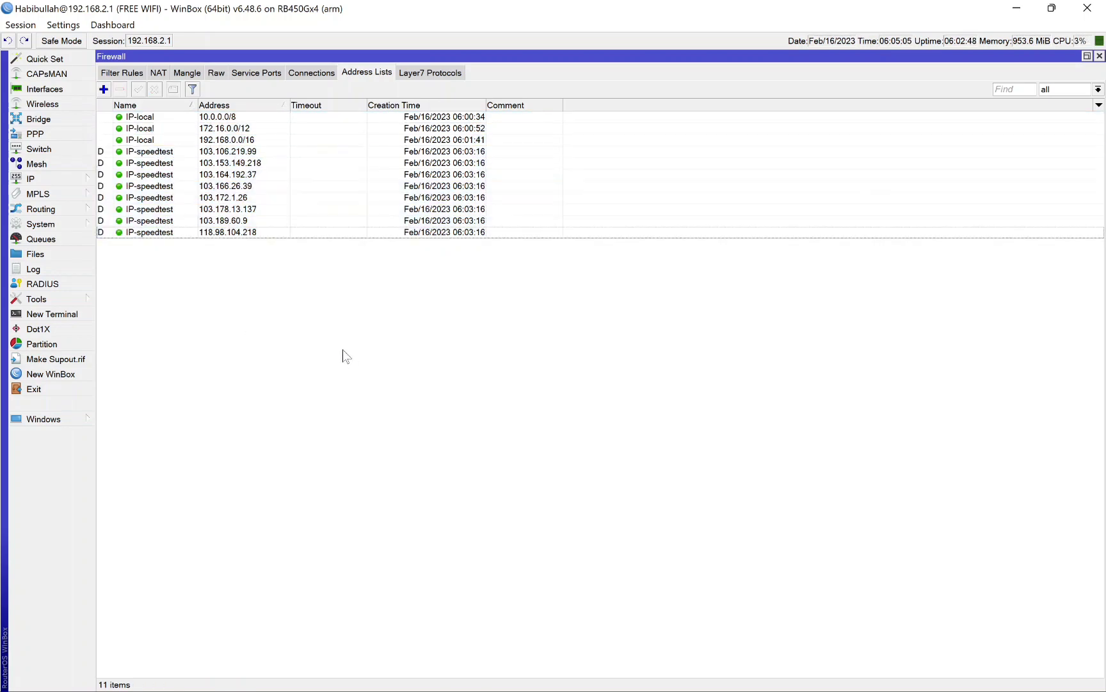
click(183, 73)
click(743, 266)
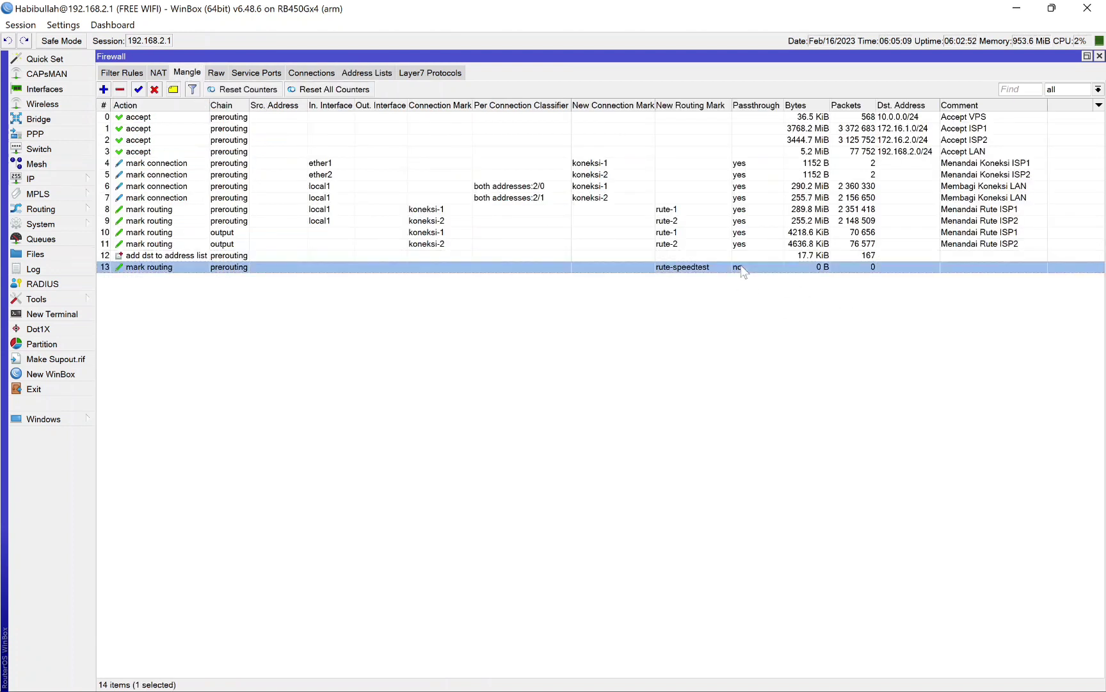
click(606, 348)
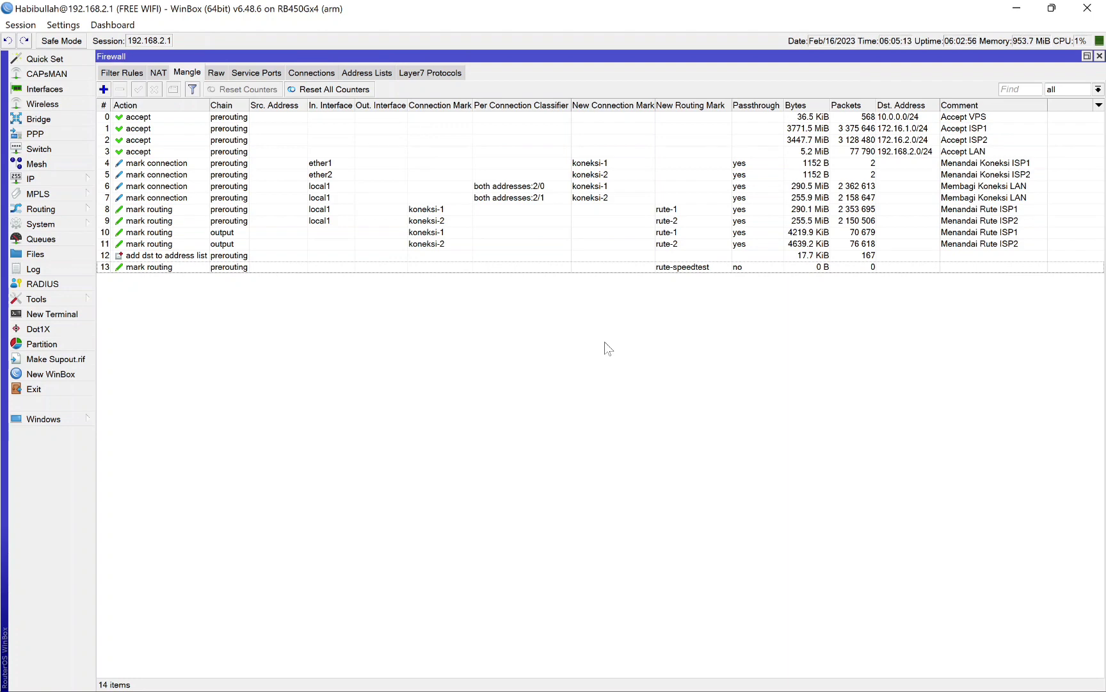
Step: Add a 0.0.0.0/0 route through gateway vpn-fazznet with routing mark rute-speedtest, check its entry, and close the route list
click(66, 176)
click(135, 407)
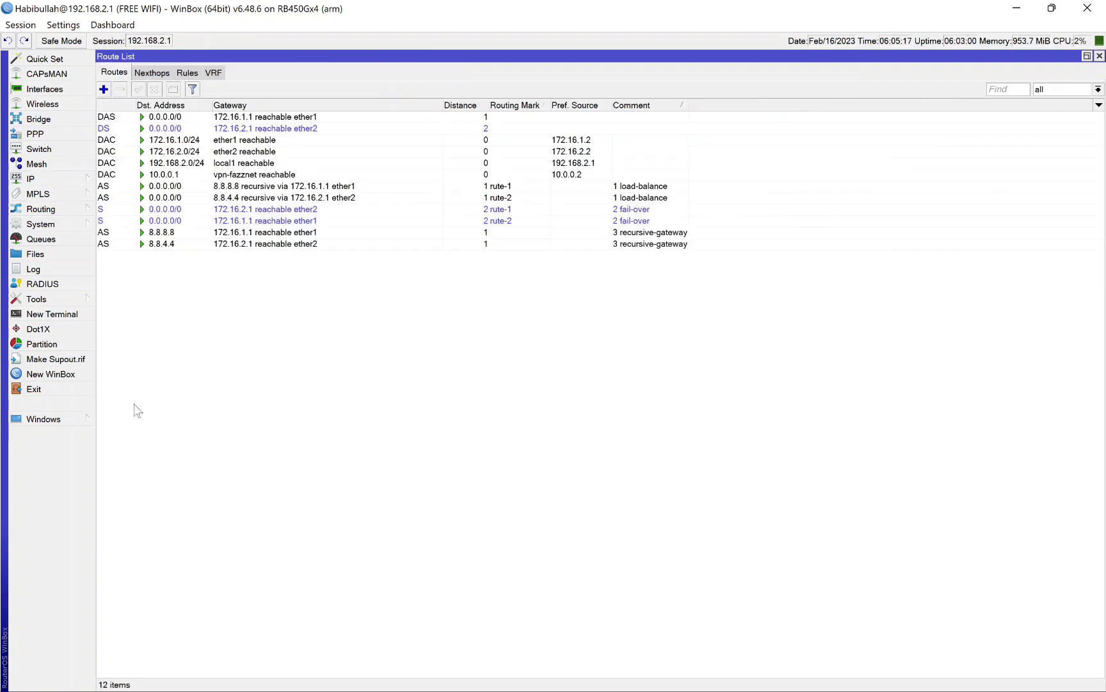
click(103, 89)
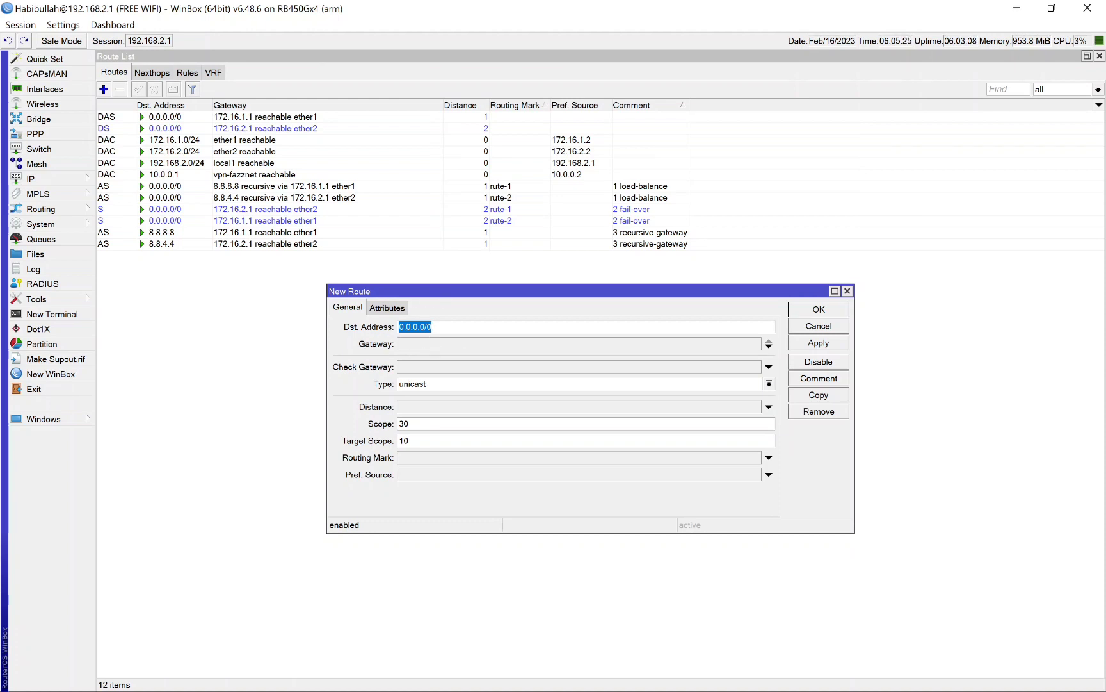
click(545, 344)
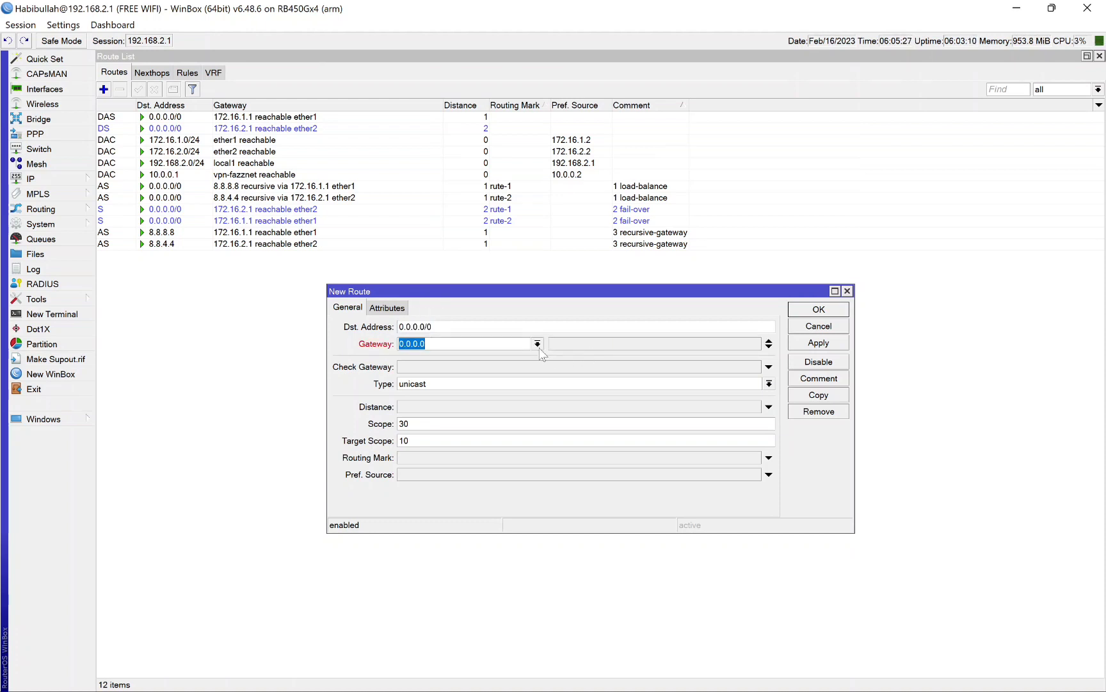
click(537, 344)
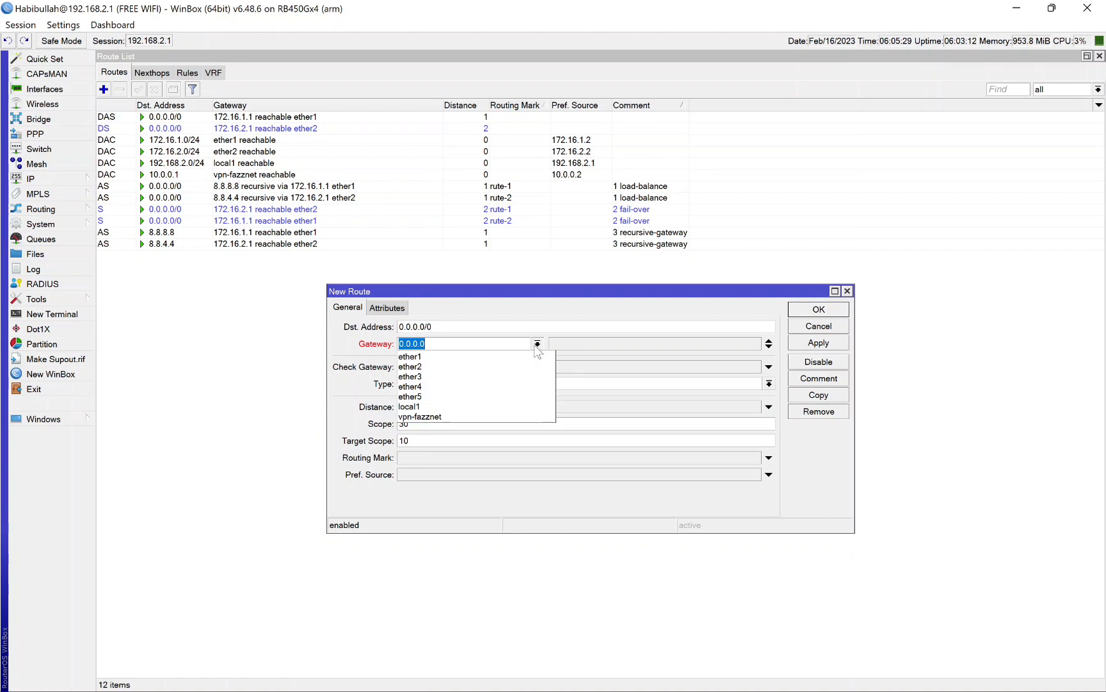
click(479, 417)
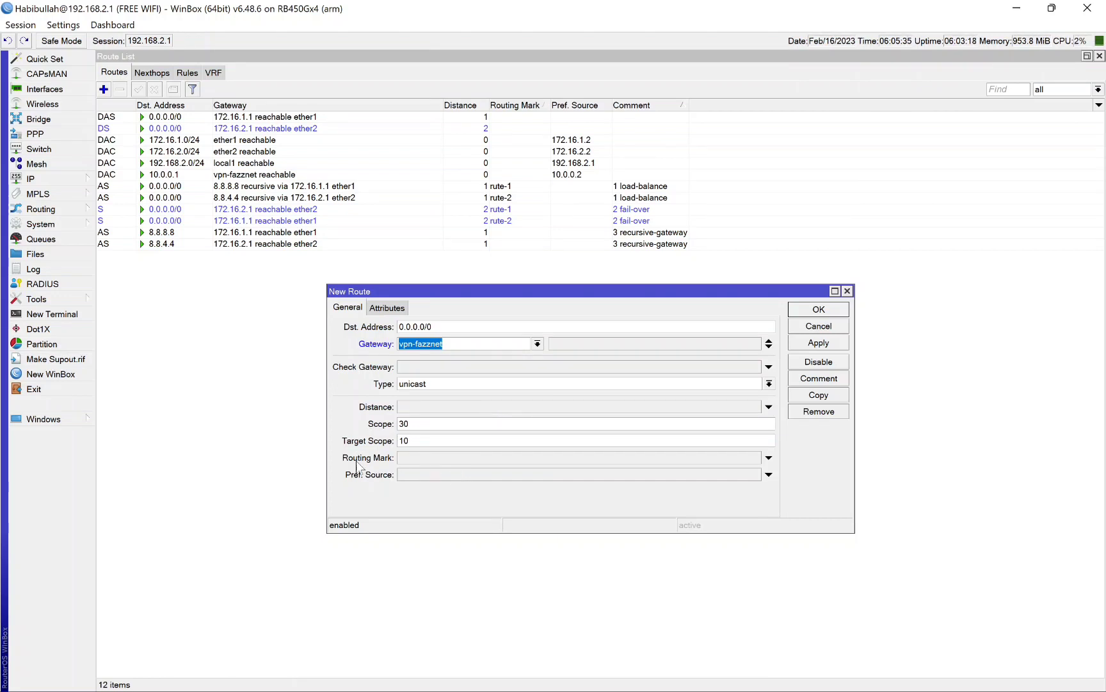
click(768, 457)
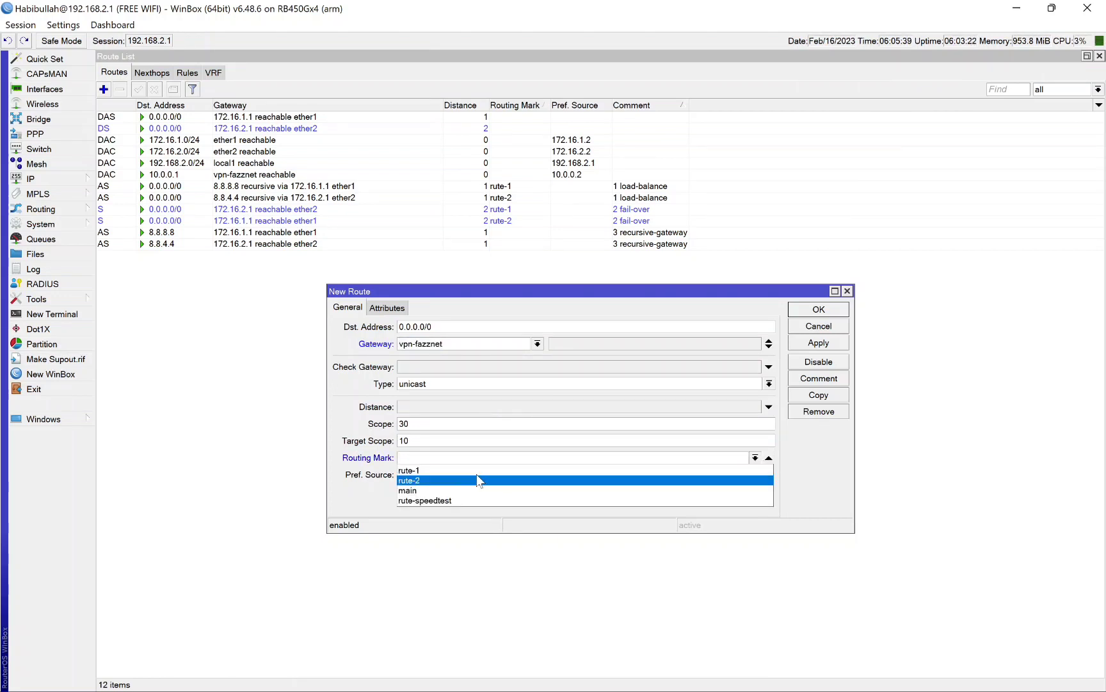
click(421, 500)
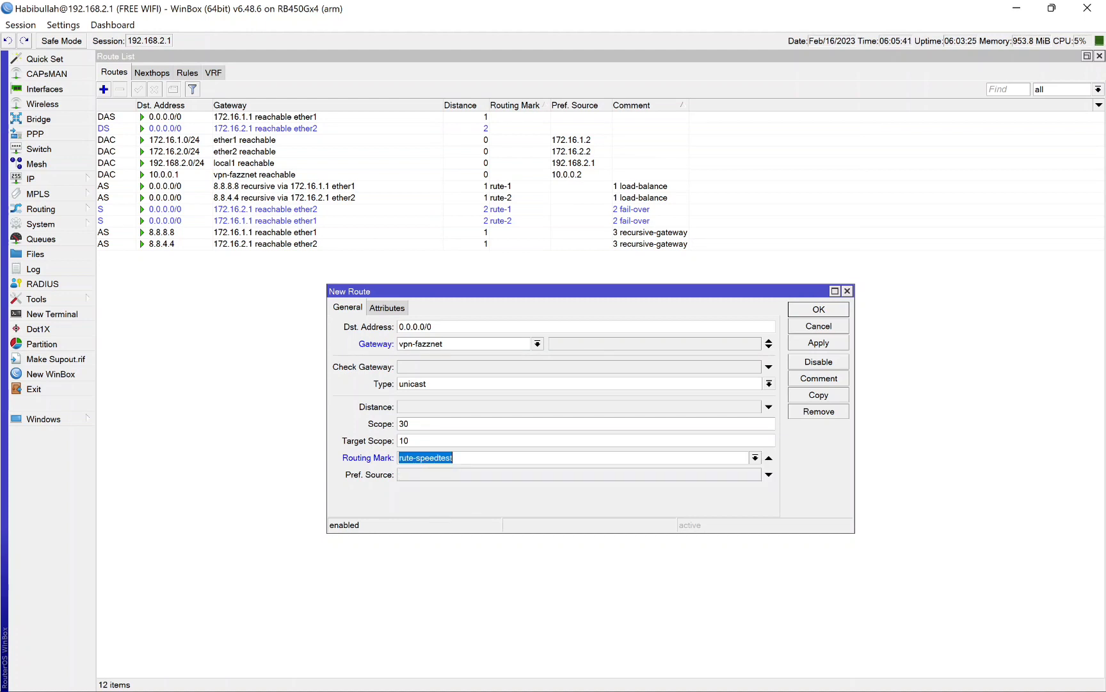
click(809, 311)
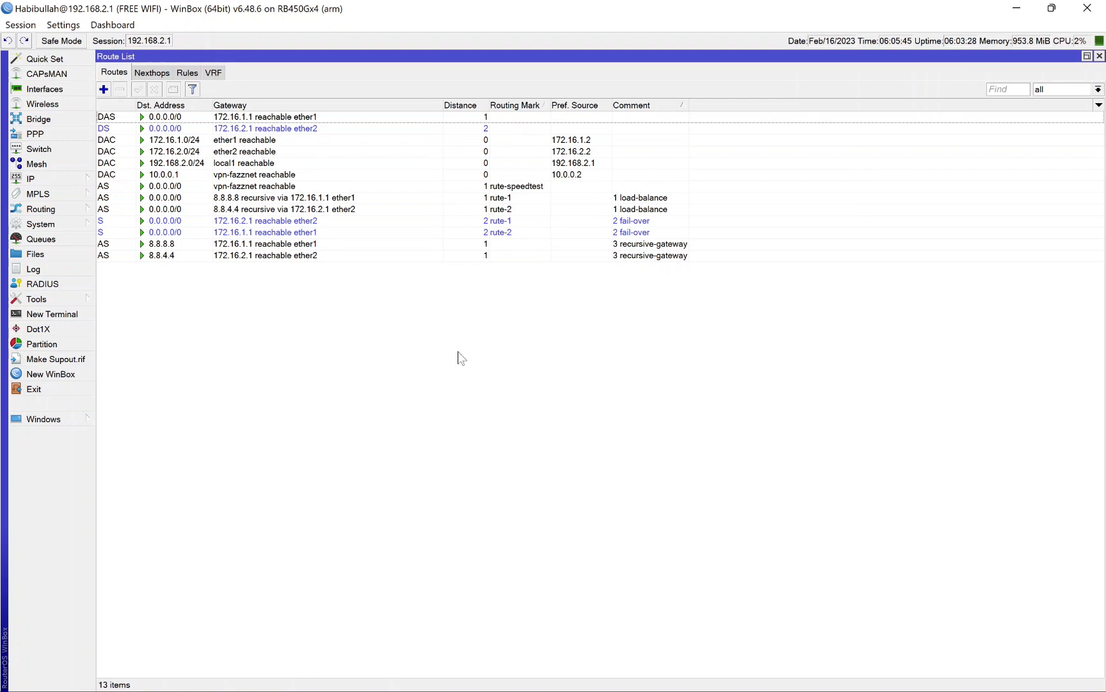
click(497, 187)
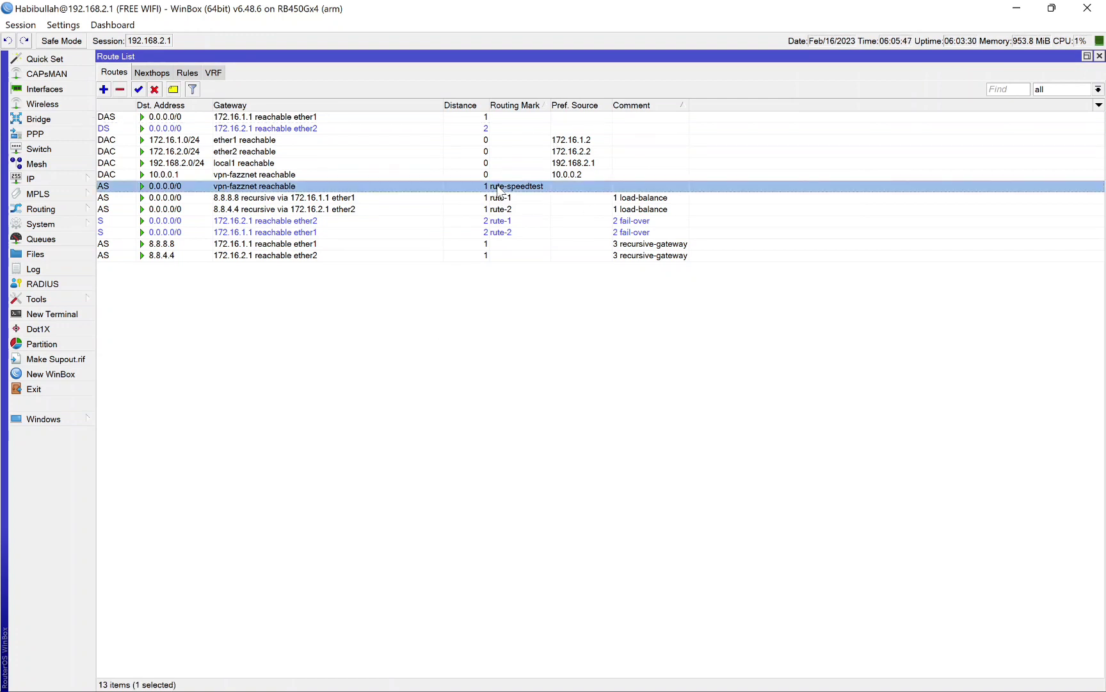
click(502, 345)
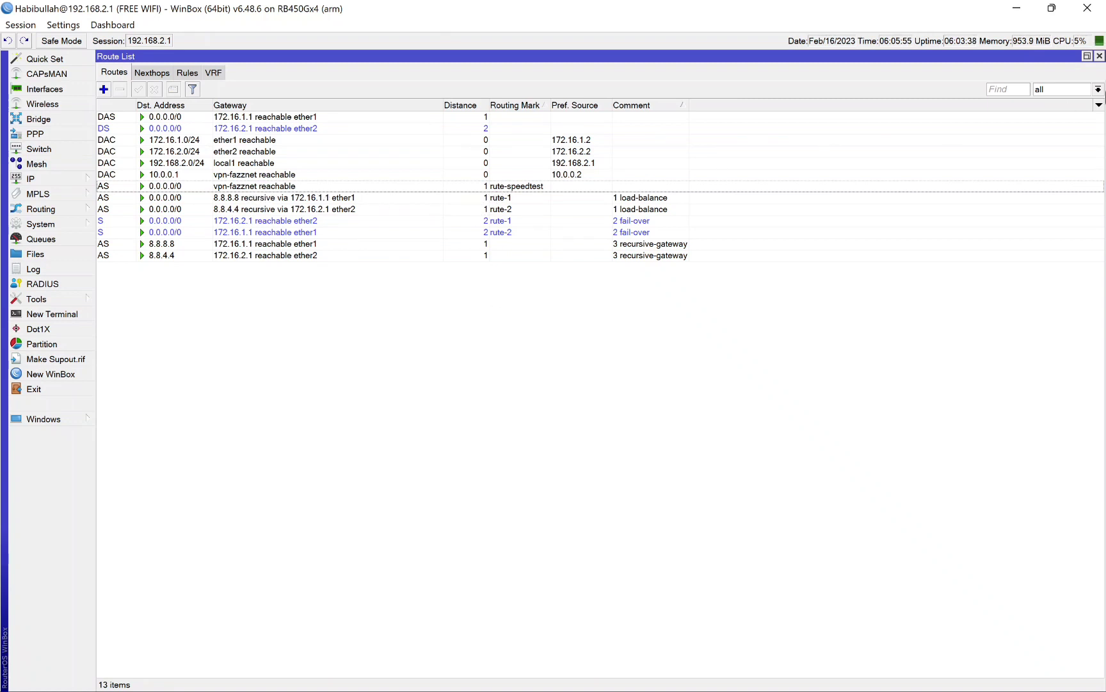
click(1099, 55)
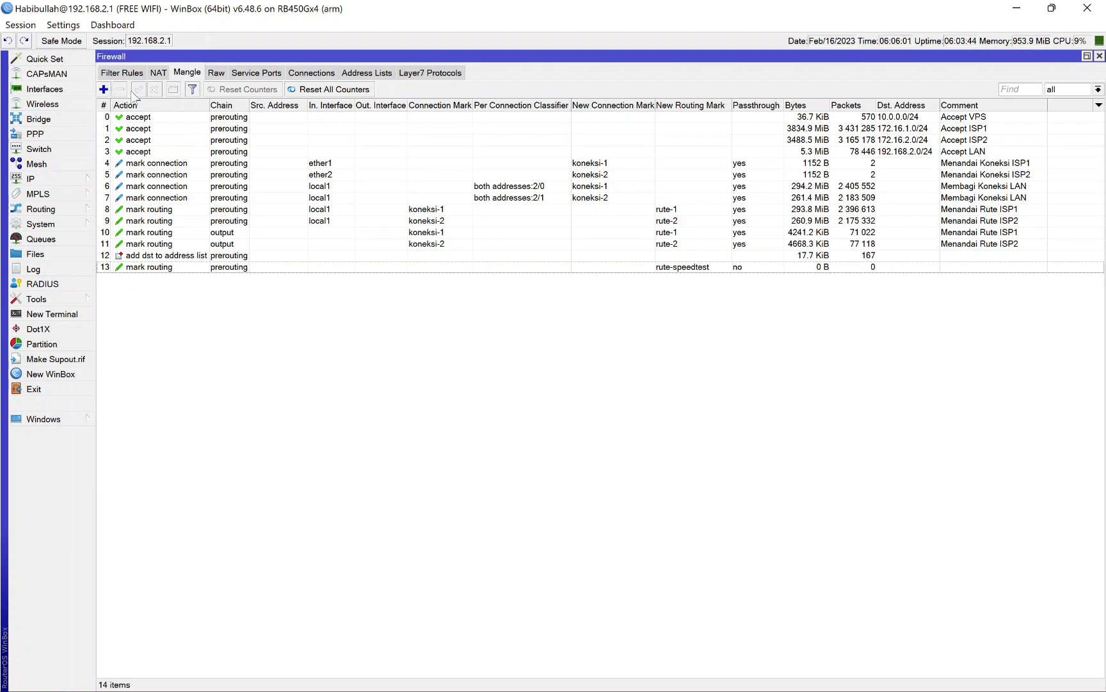
Step: Review the existing srcnat masquerade NAT rule and its outgoing interface choices, leave Out. Interface unset, and close the rule
click(160, 72)
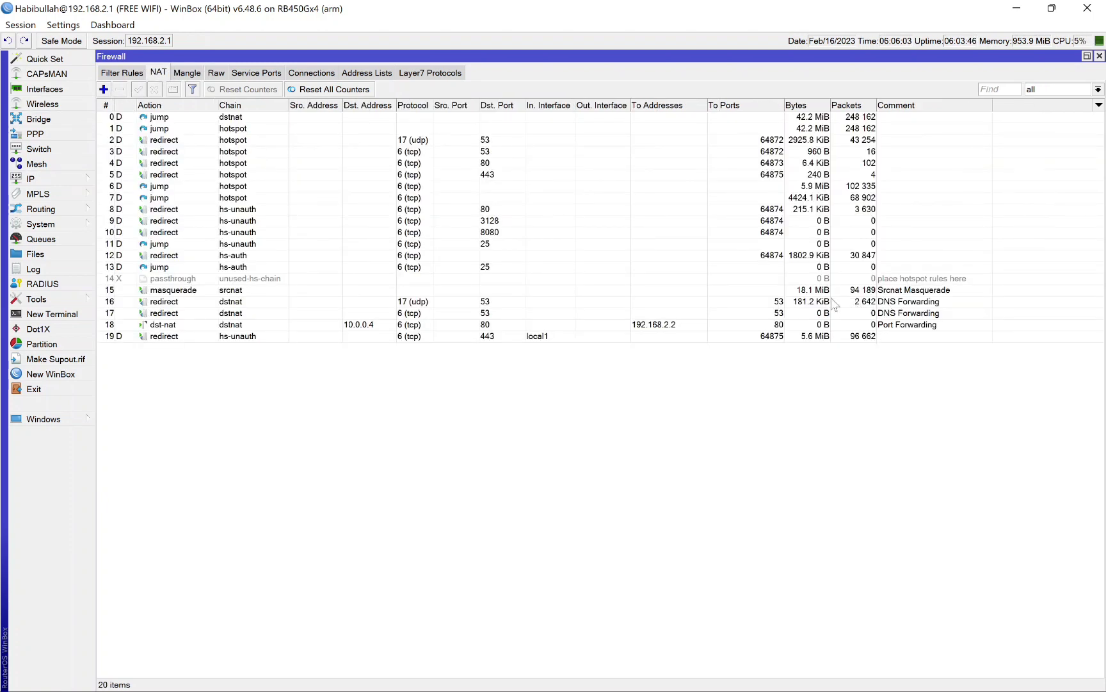
click(745, 293)
double_click(738, 293)
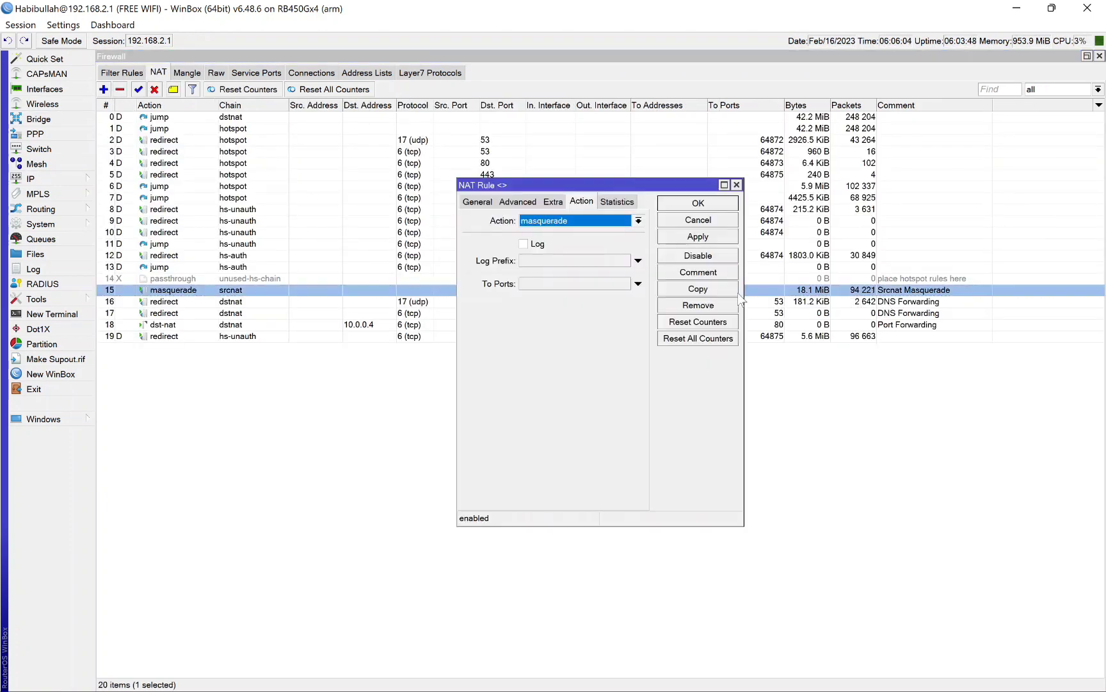
click(480, 202)
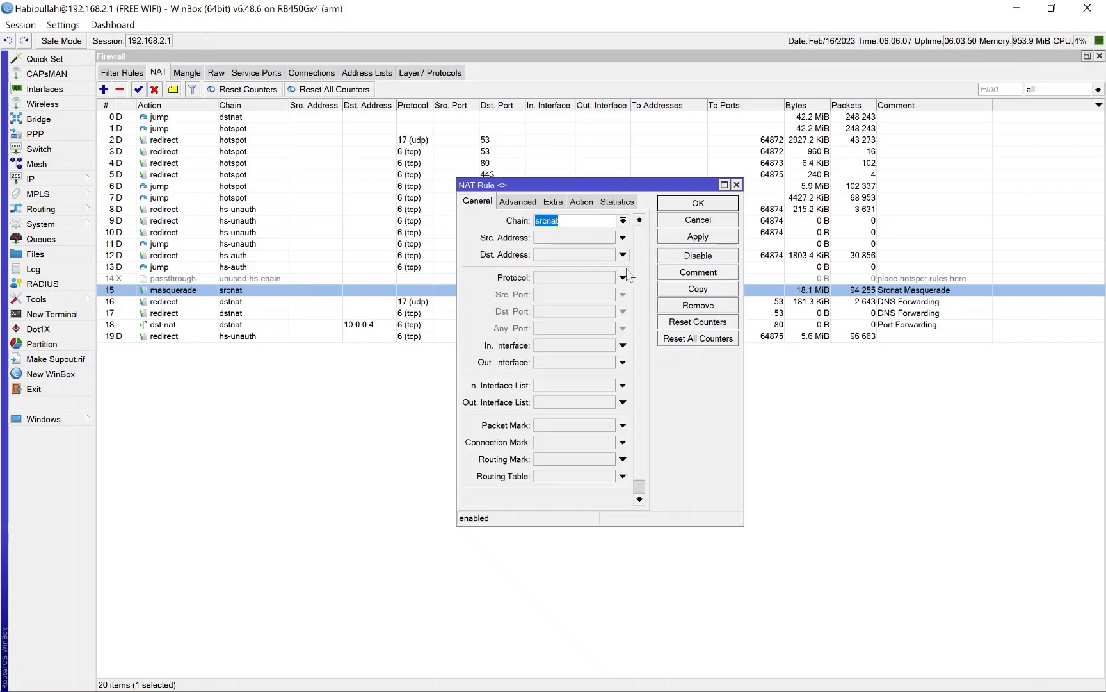
click(622, 363)
click(612, 364)
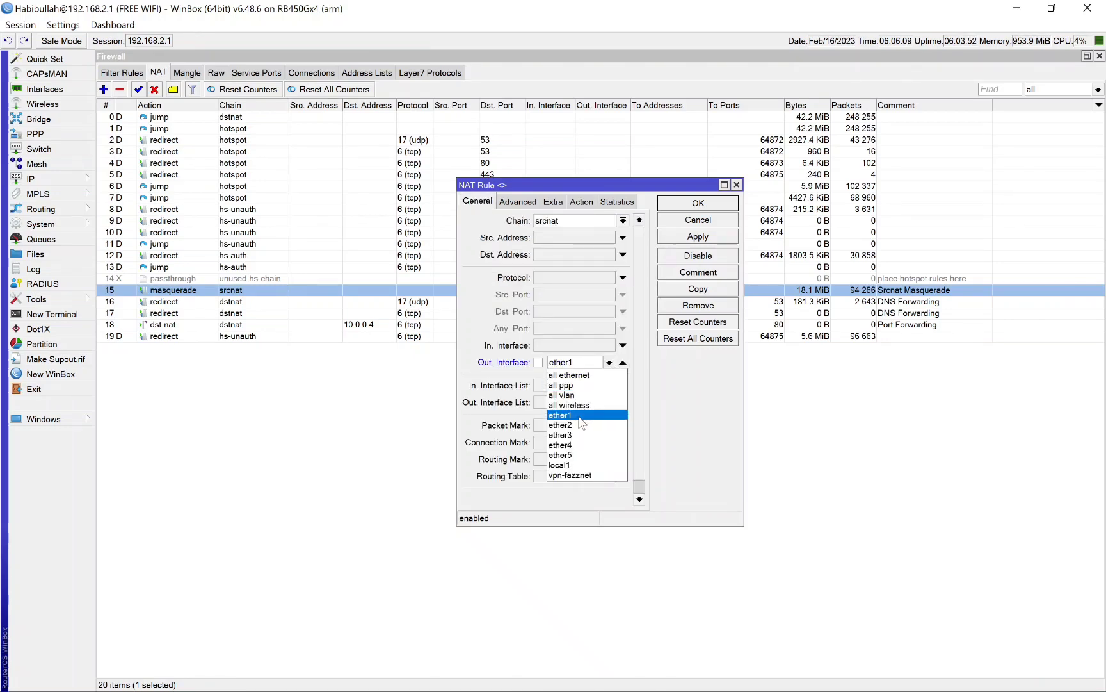
click(675, 388)
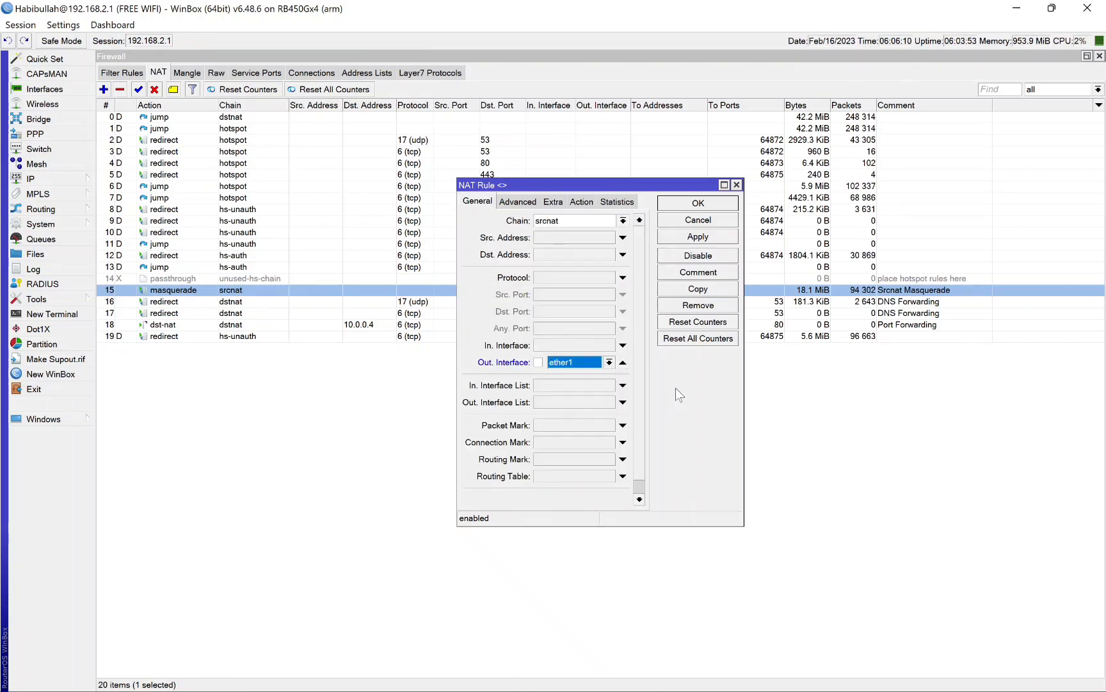
click(624, 363)
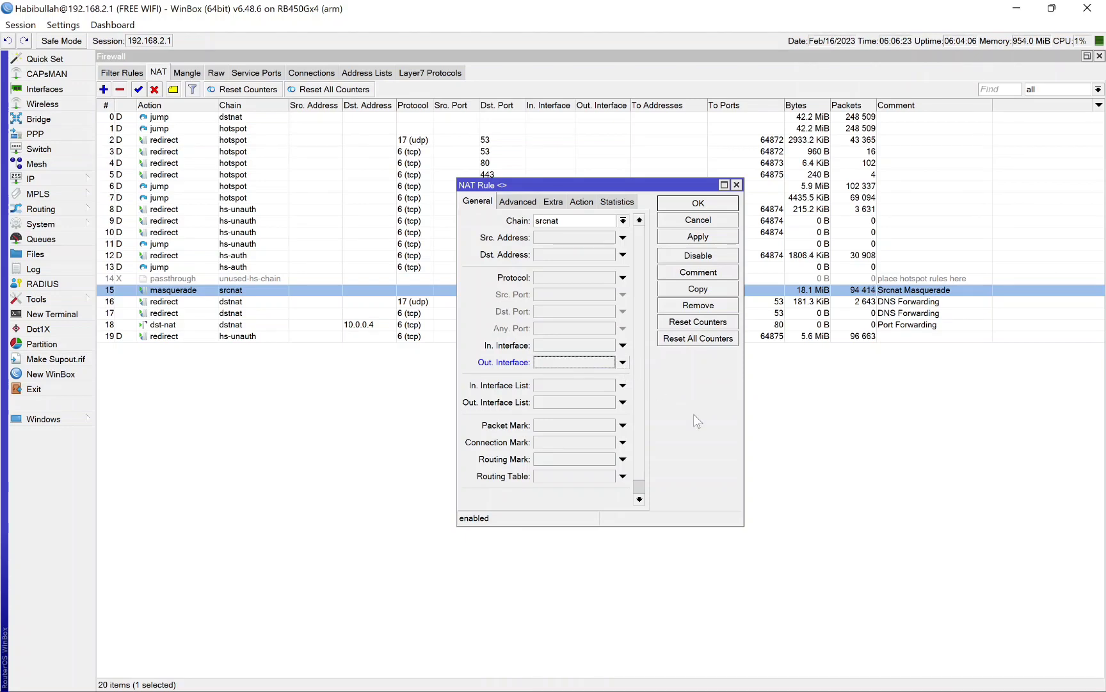
click(698, 203)
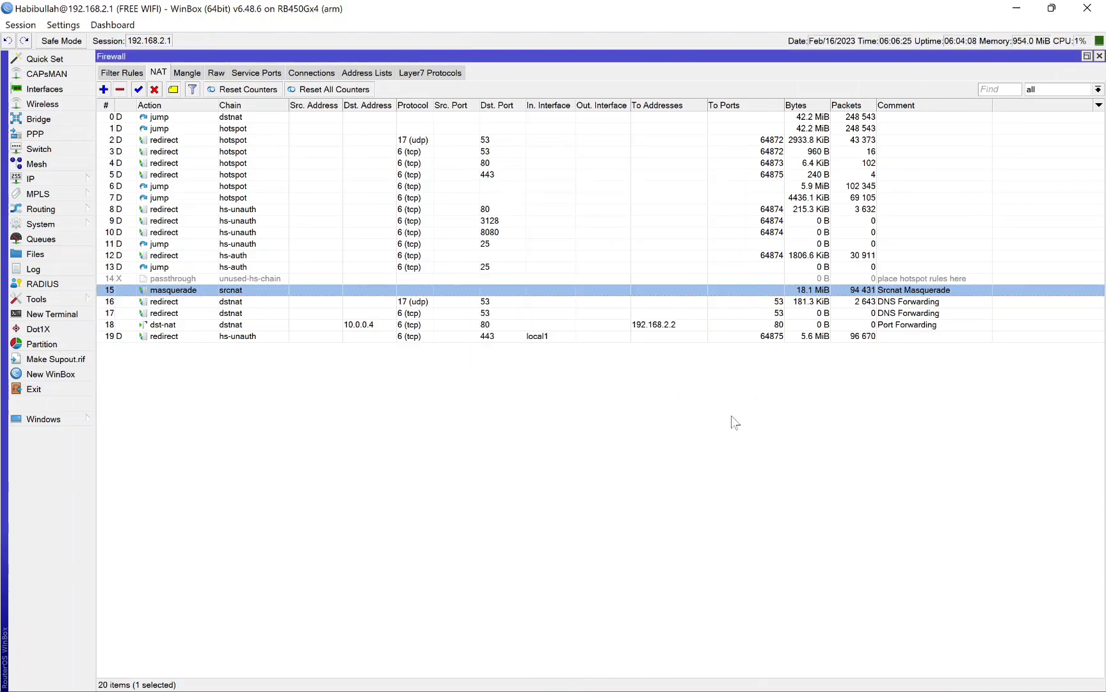
click(727, 441)
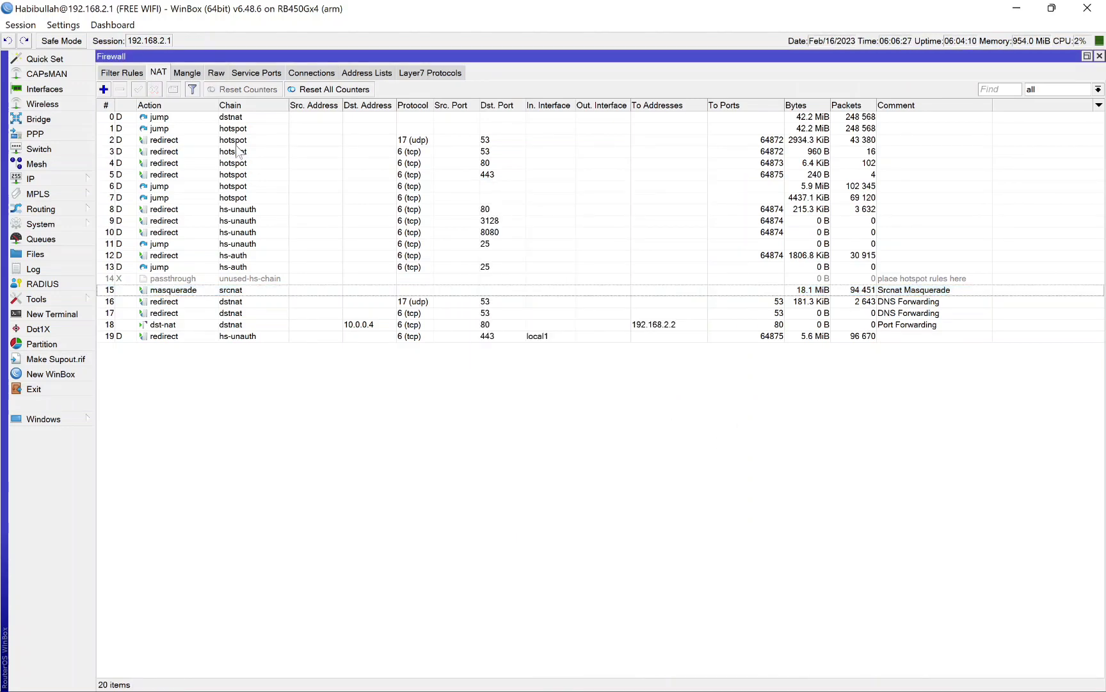
Step: Add a srcnat NAT rule with out interface vpn-fazznet and action masquerade, and check its entry in the list
click(104, 89)
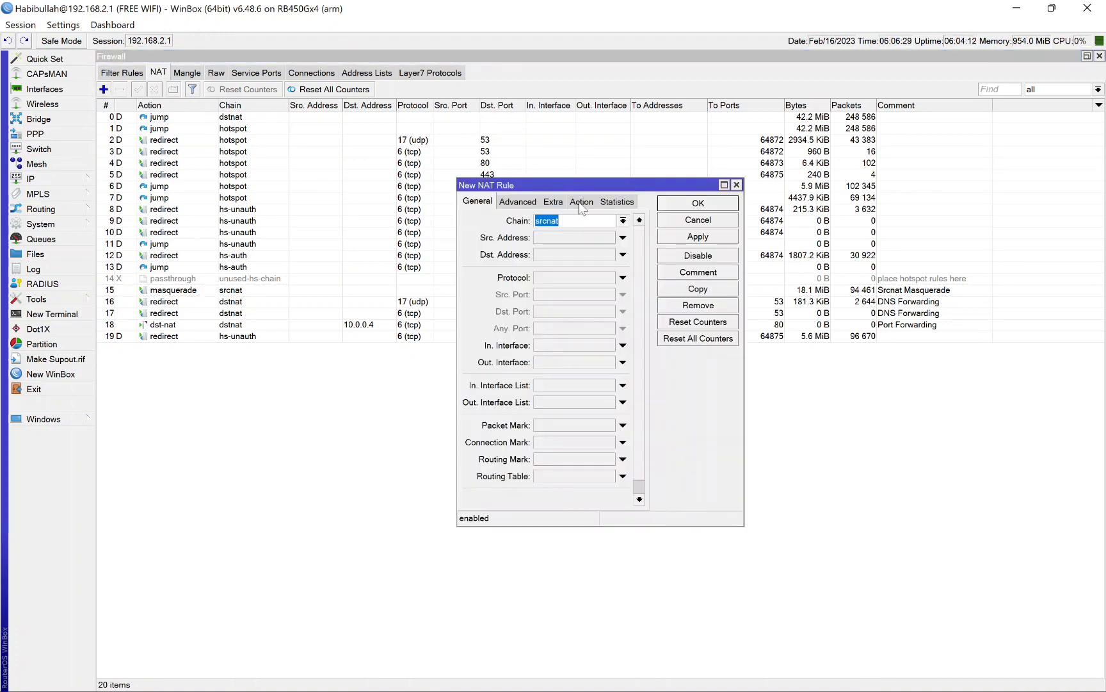
click(623, 361)
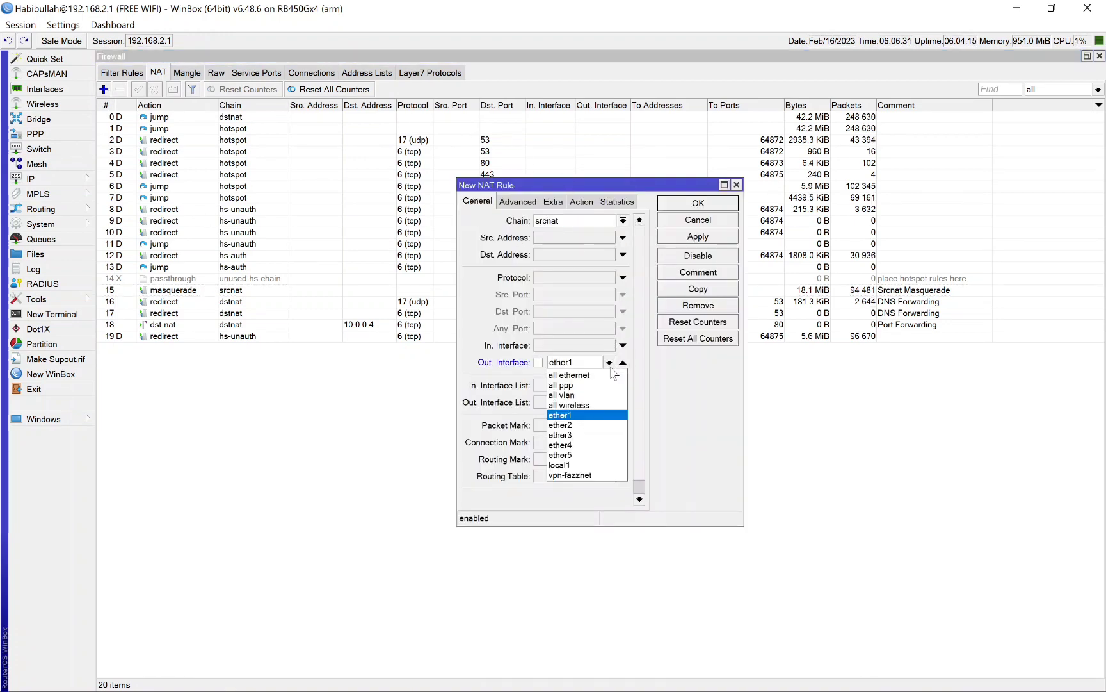
click(584, 474)
click(581, 201)
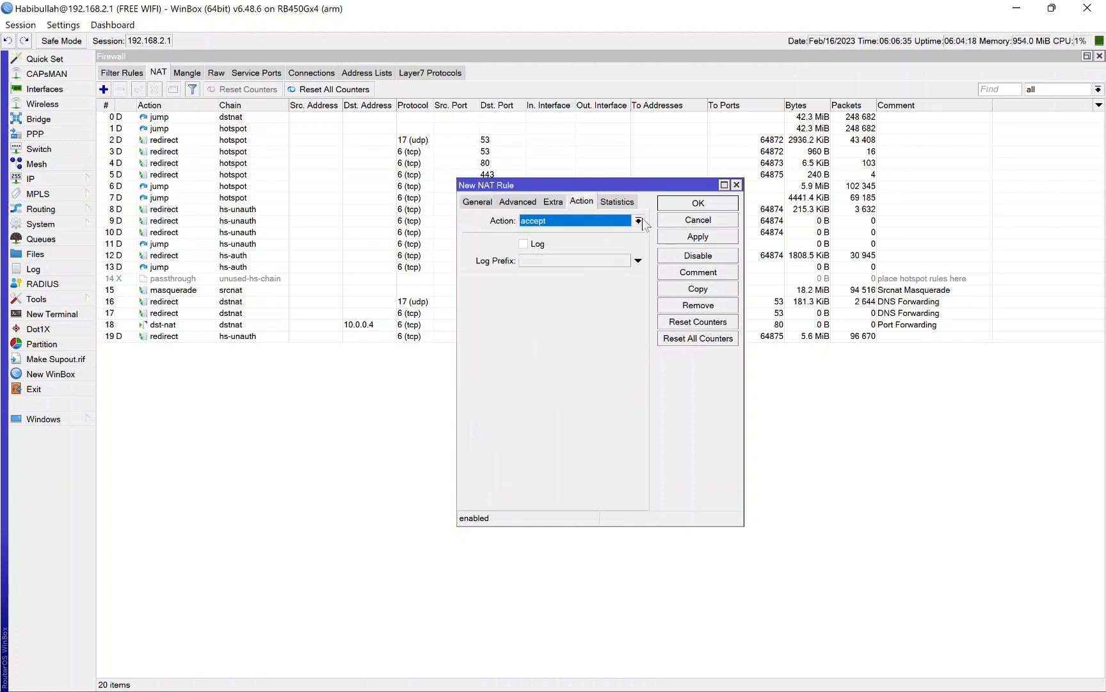
click(638, 220)
click(543, 293)
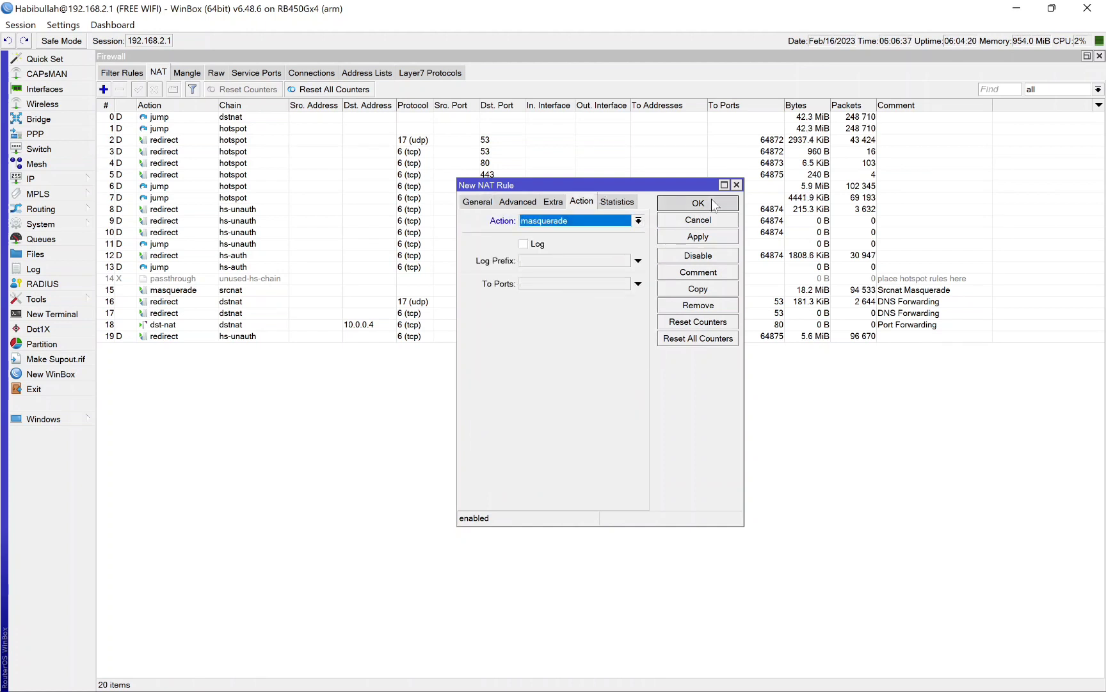
click(698, 203)
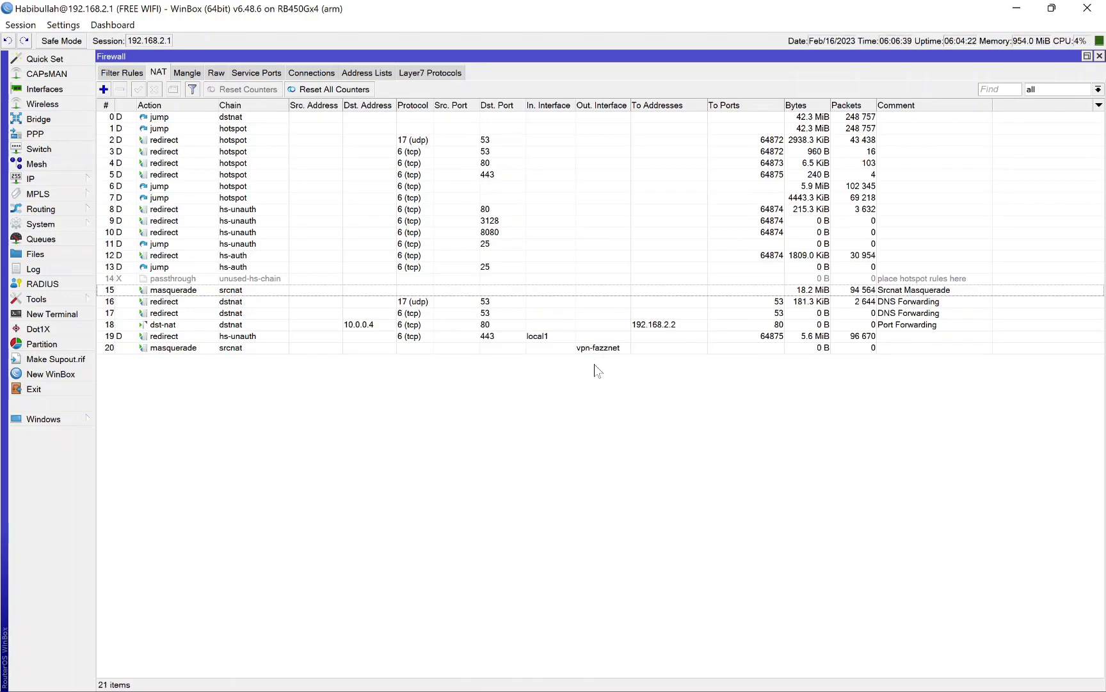
click(609, 352)
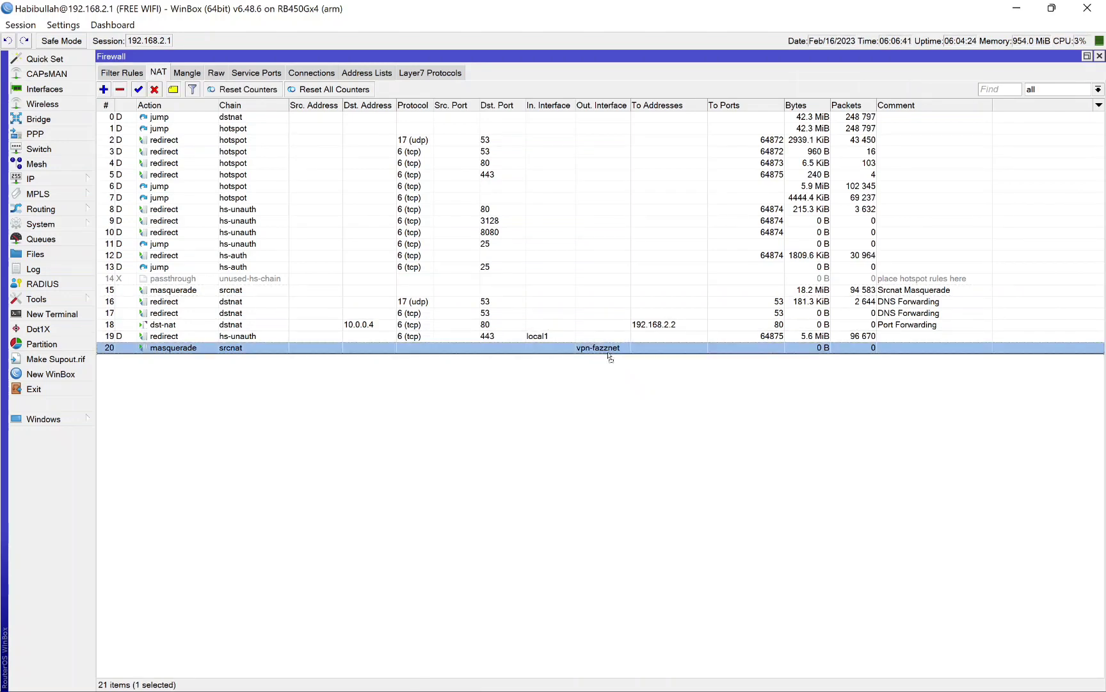
click(595, 453)
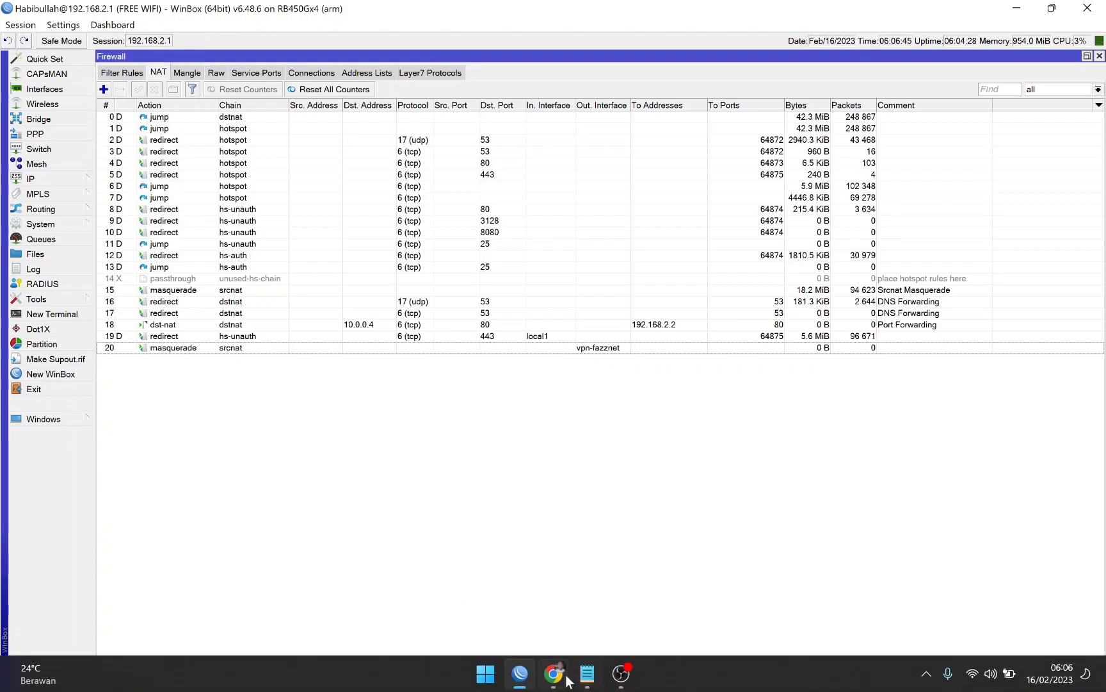
Step: In Chrome, check the provider and IP address that Speedtest by Ookla detects, in the regular window and via a speedtest search in a new Incognito window
click(543, 678)
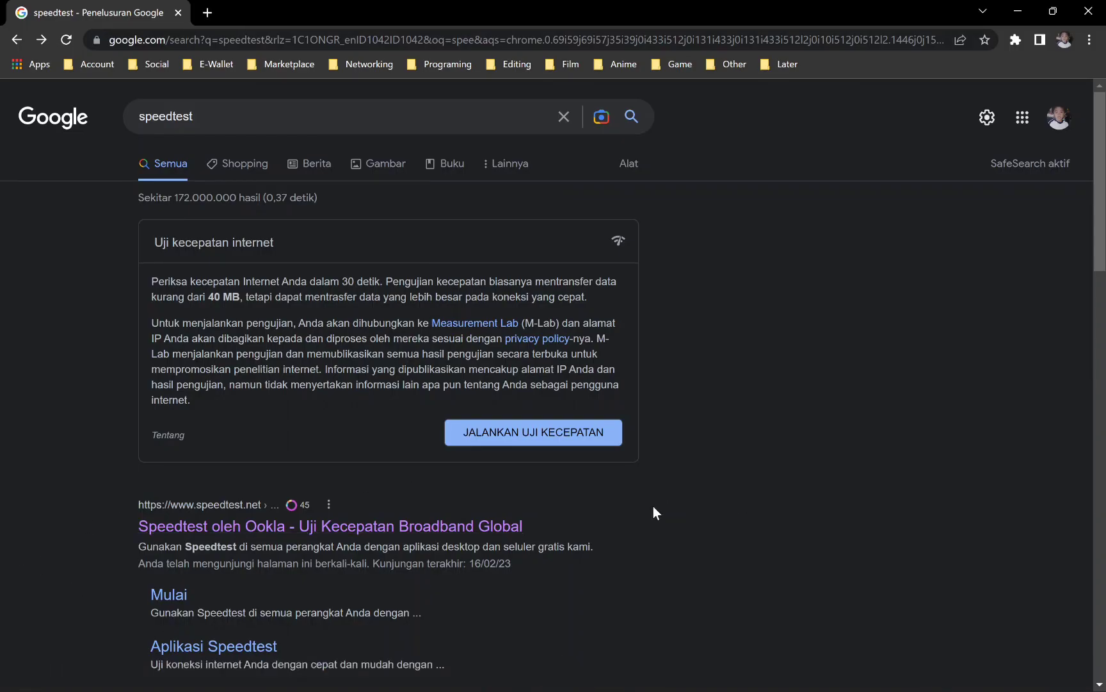
click(376, 529)
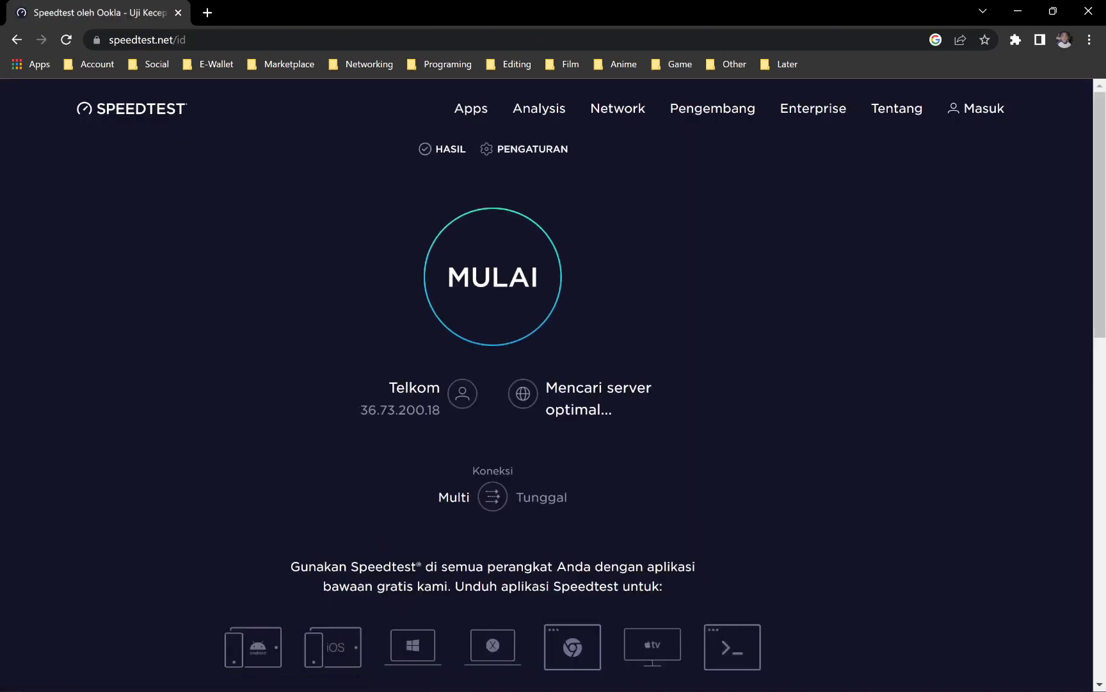
click(1086, 45)
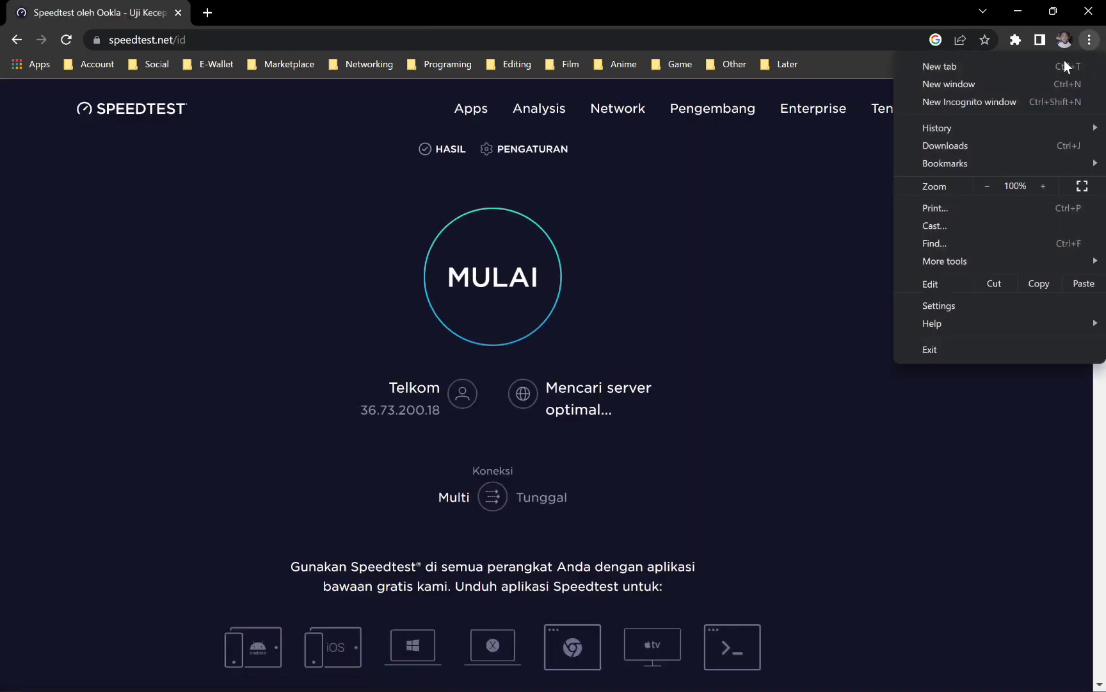
click(973, 104)
text(spee)
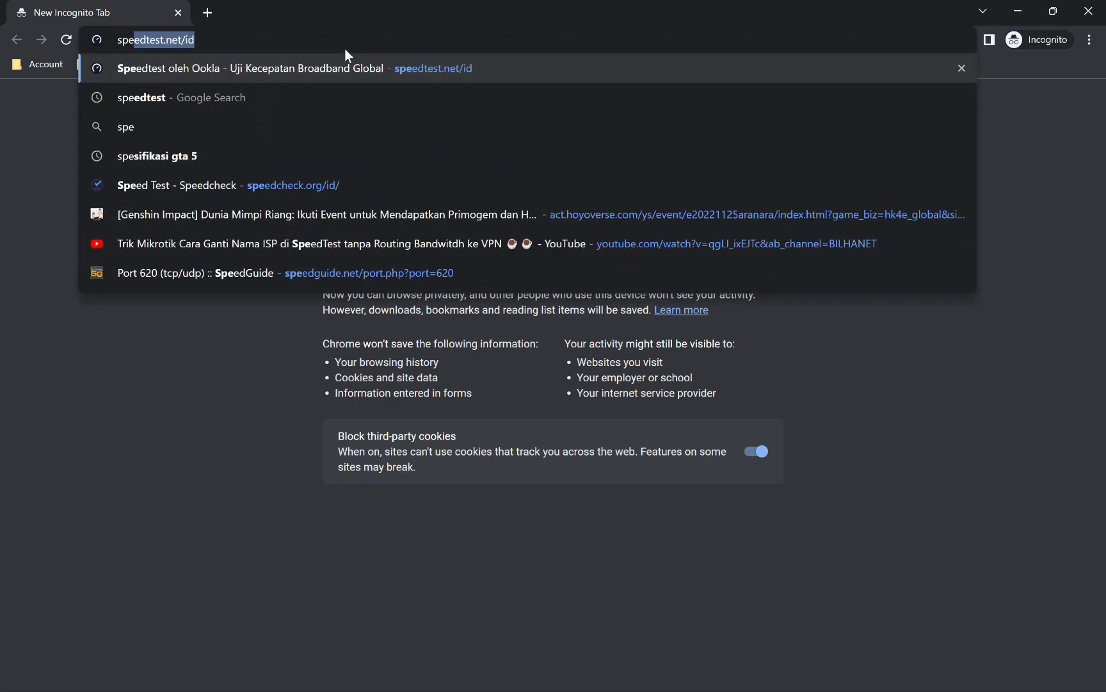
key(Down)
key(Return)
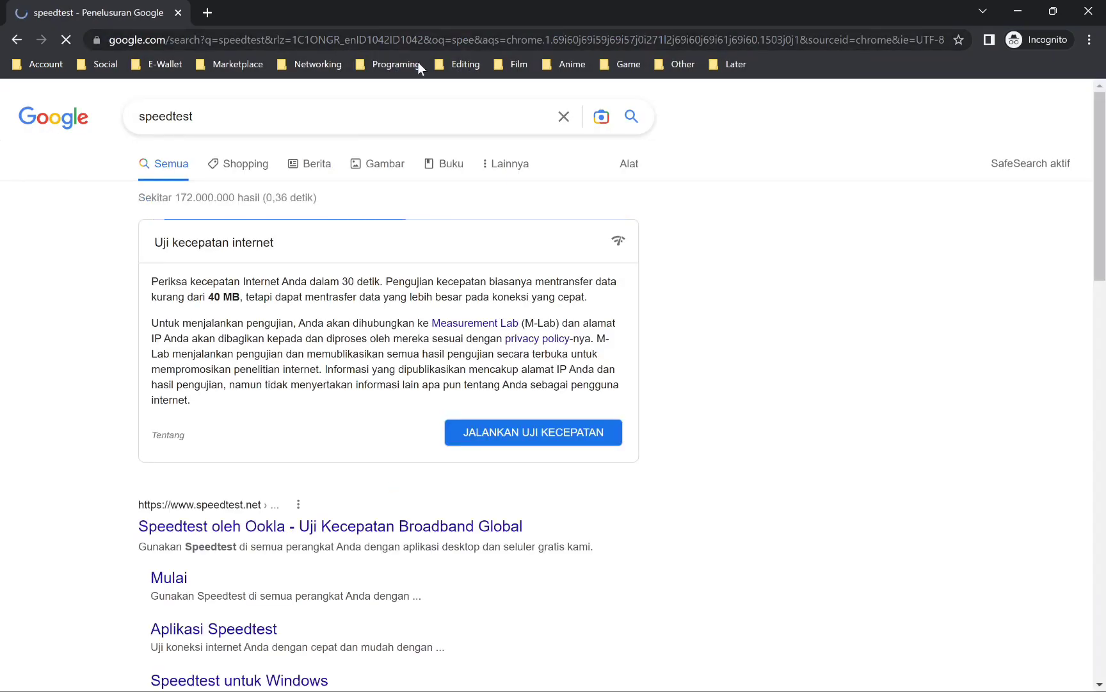
click(339, 527)
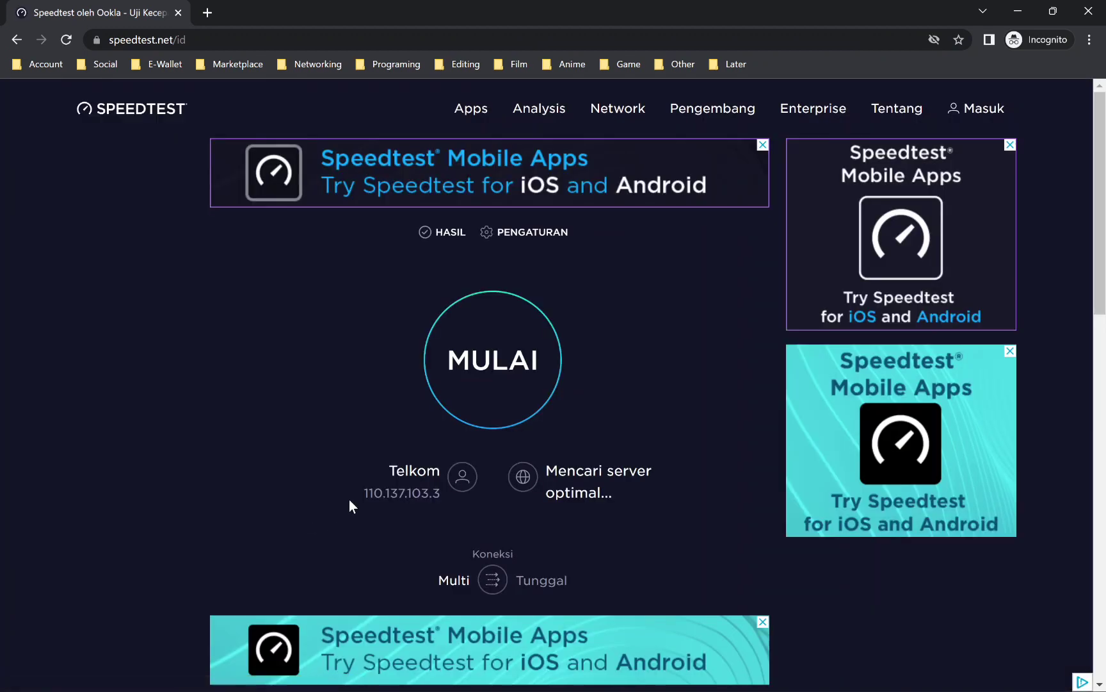
drag(384, 461, 440, 503)
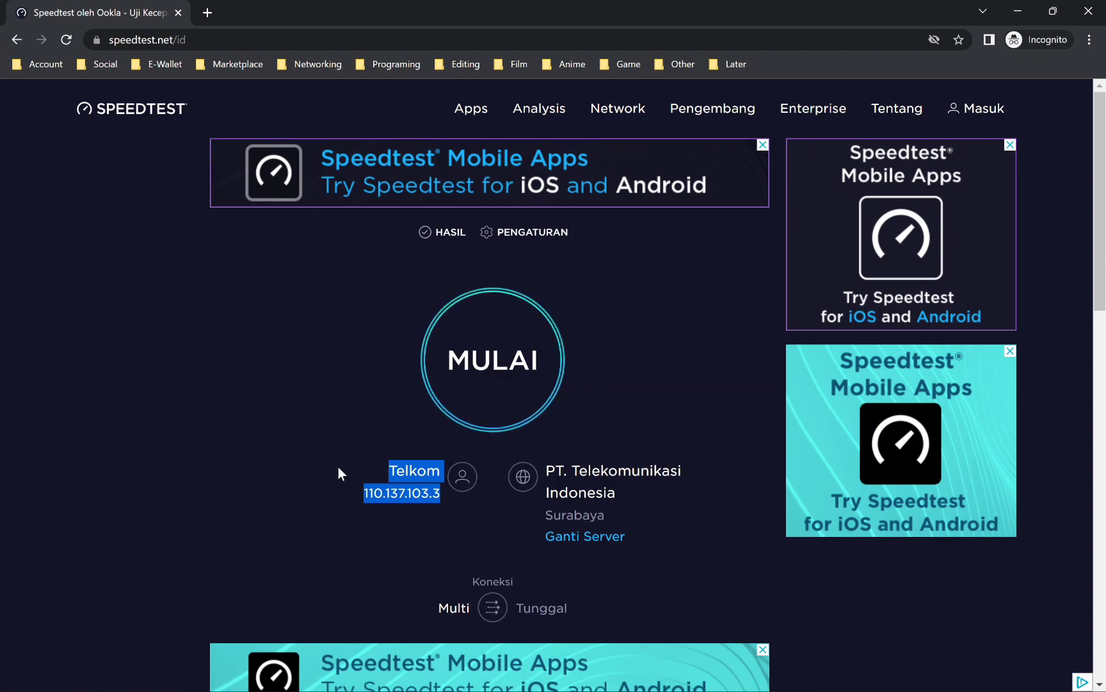
Step: Switch back to WinBox and move the add-dst-to-address-list and rute-speedtest mangle rules together to directly below the Accept LAN rule
click(537, 684)
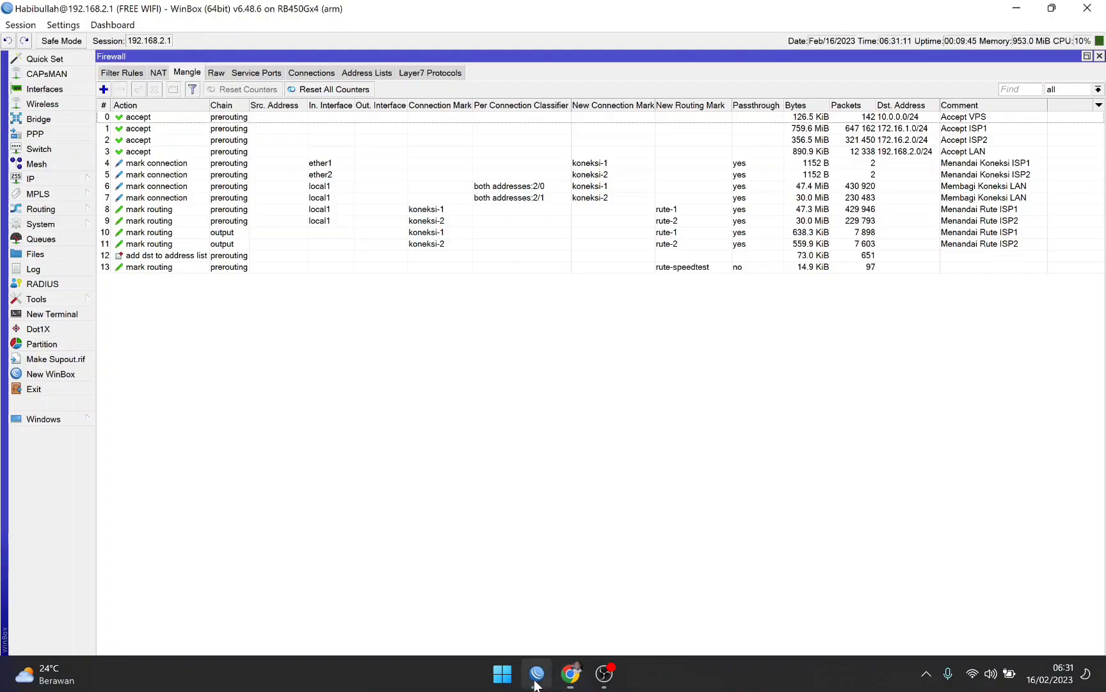
click(696, 256)
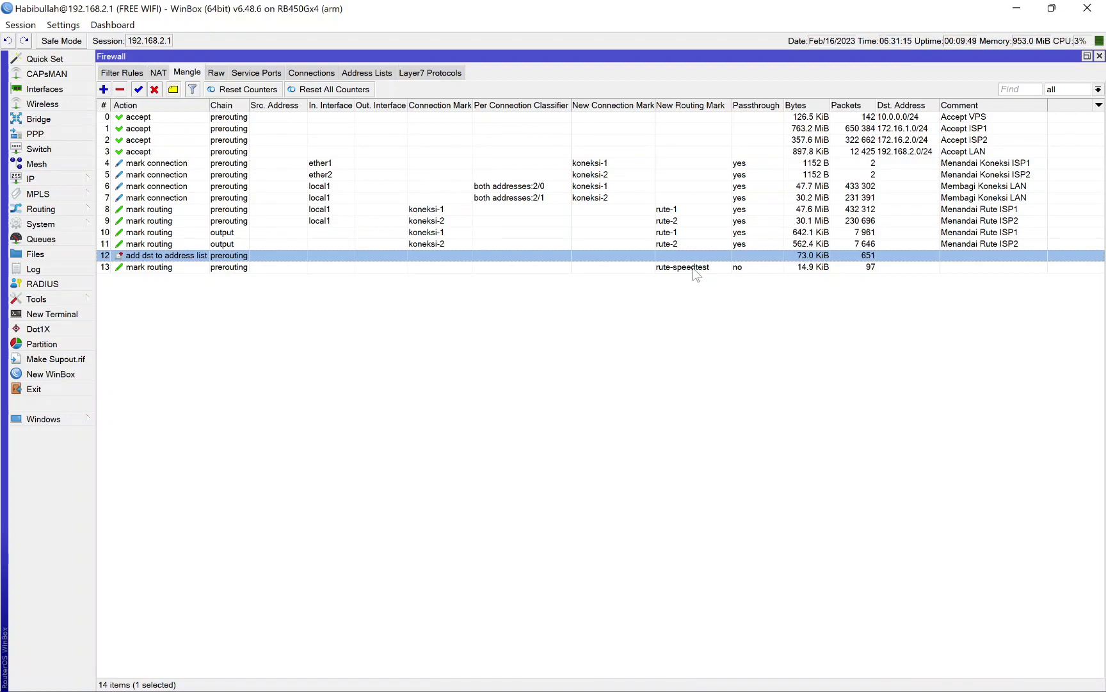
shift+click(694, 268)
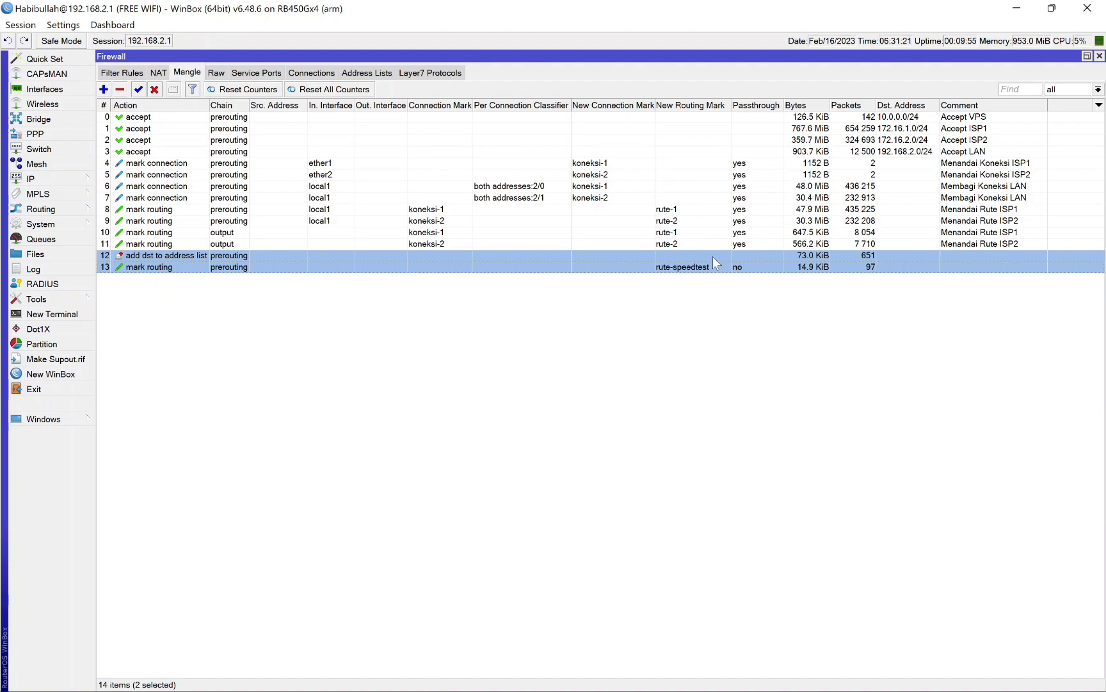
drag(715, 263, 768, 167)
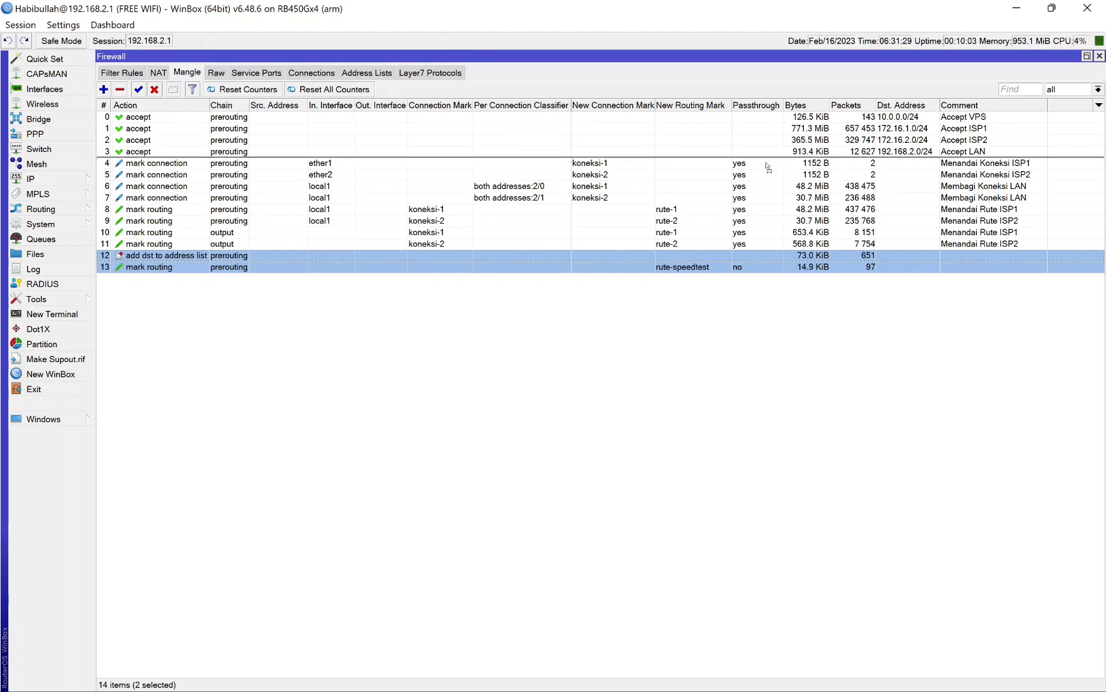
drag(768, 168, 766, 161)
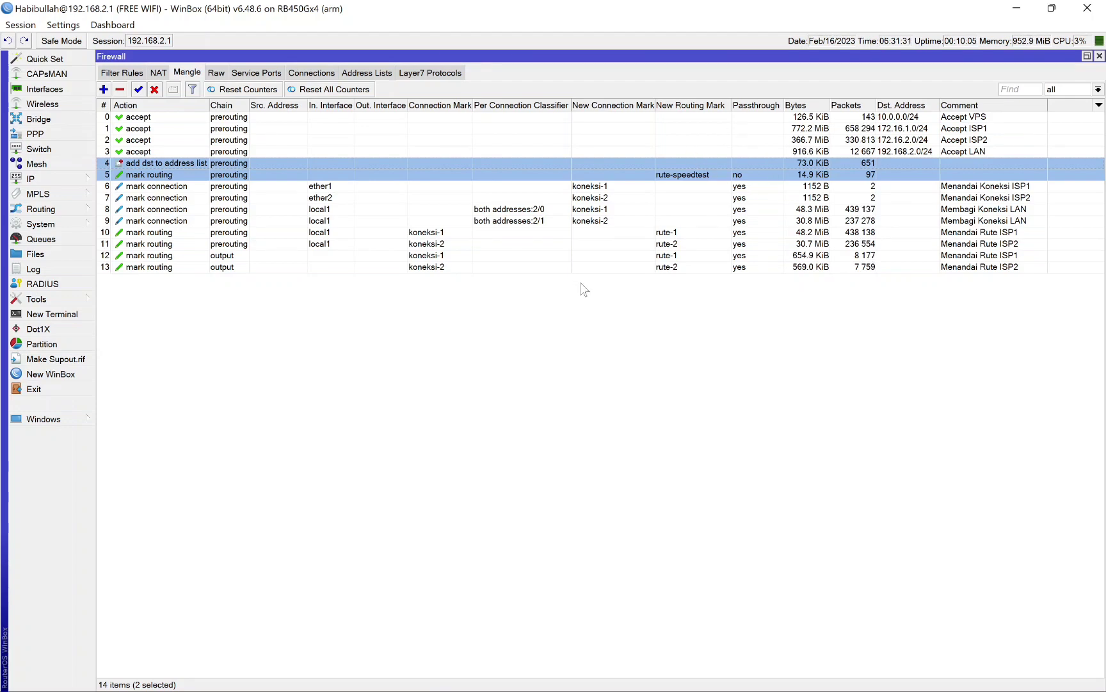
click(653, 374)
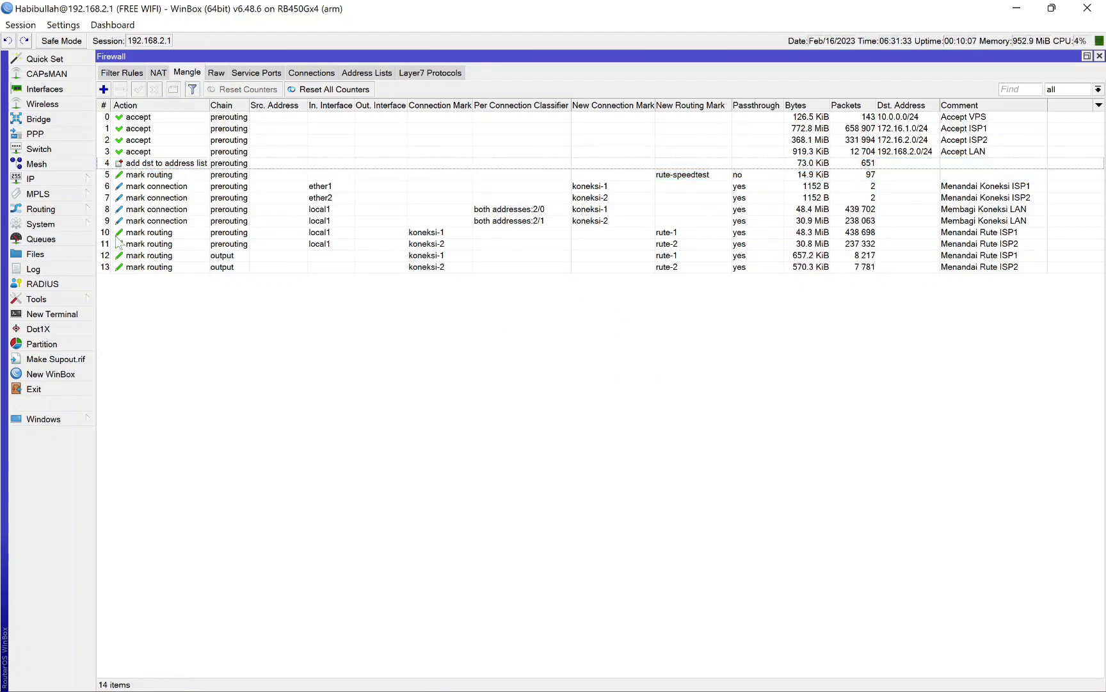
Step: Reboot the router and confirm the restart
click(72, 225)
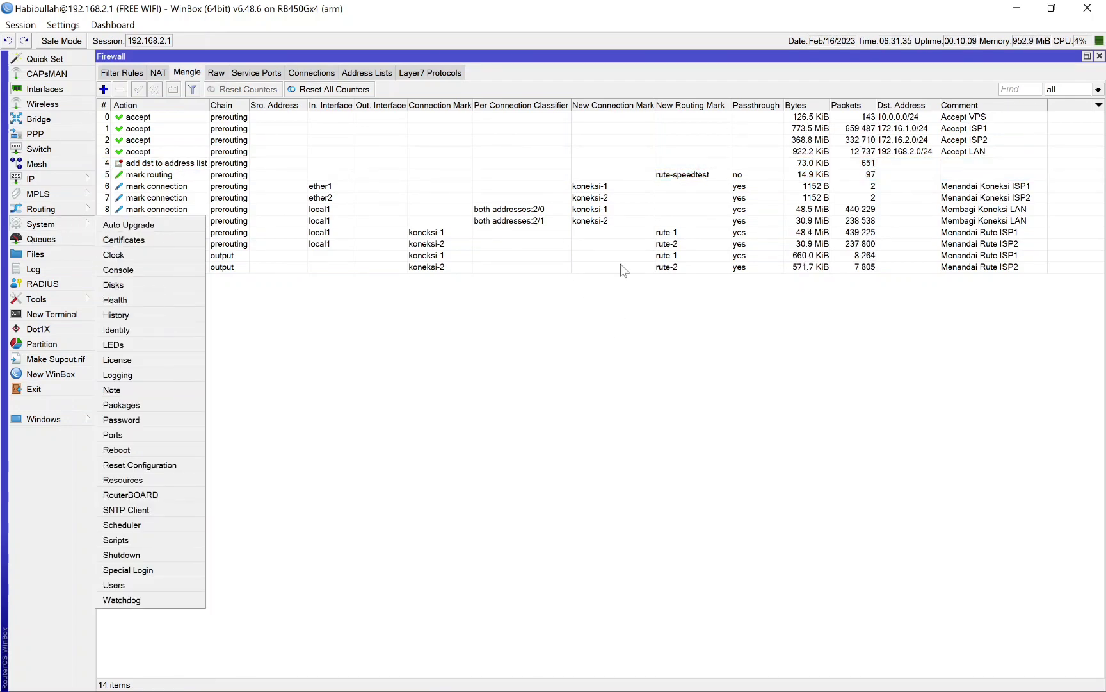
click(698, 402)
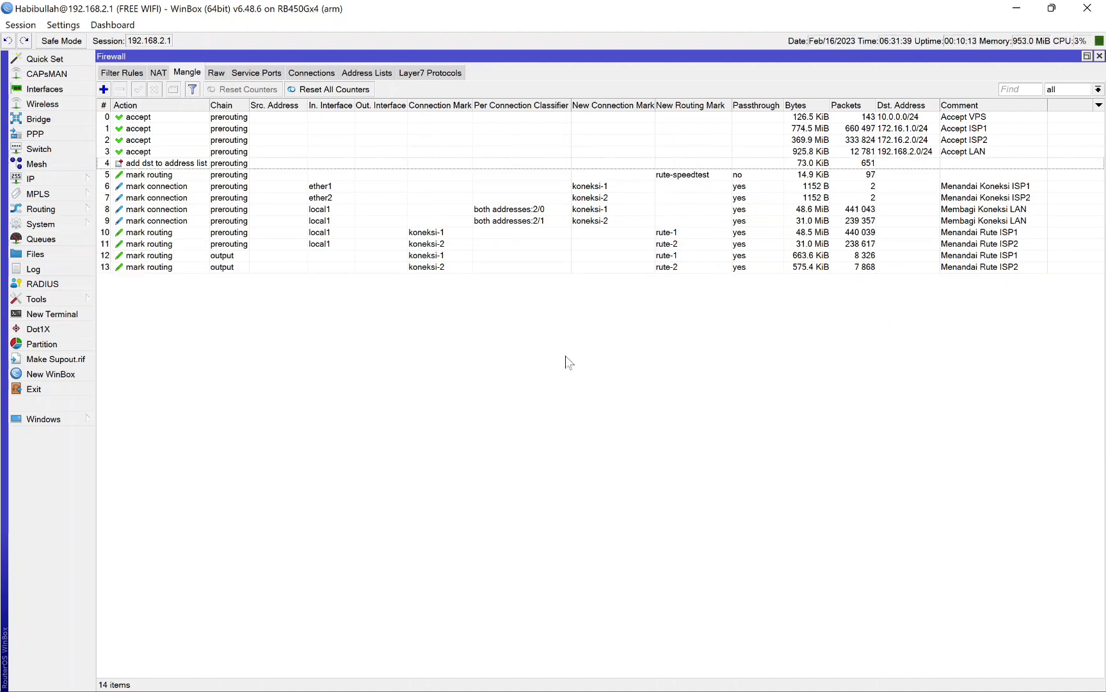
click(67, 224)
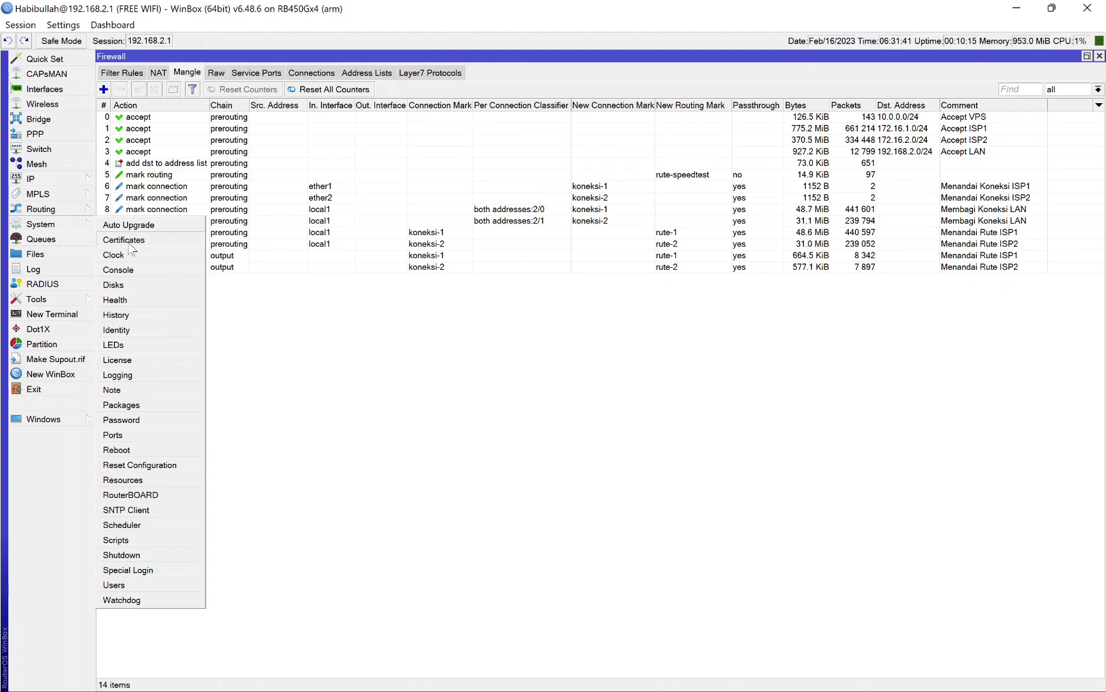
click(154, 450)
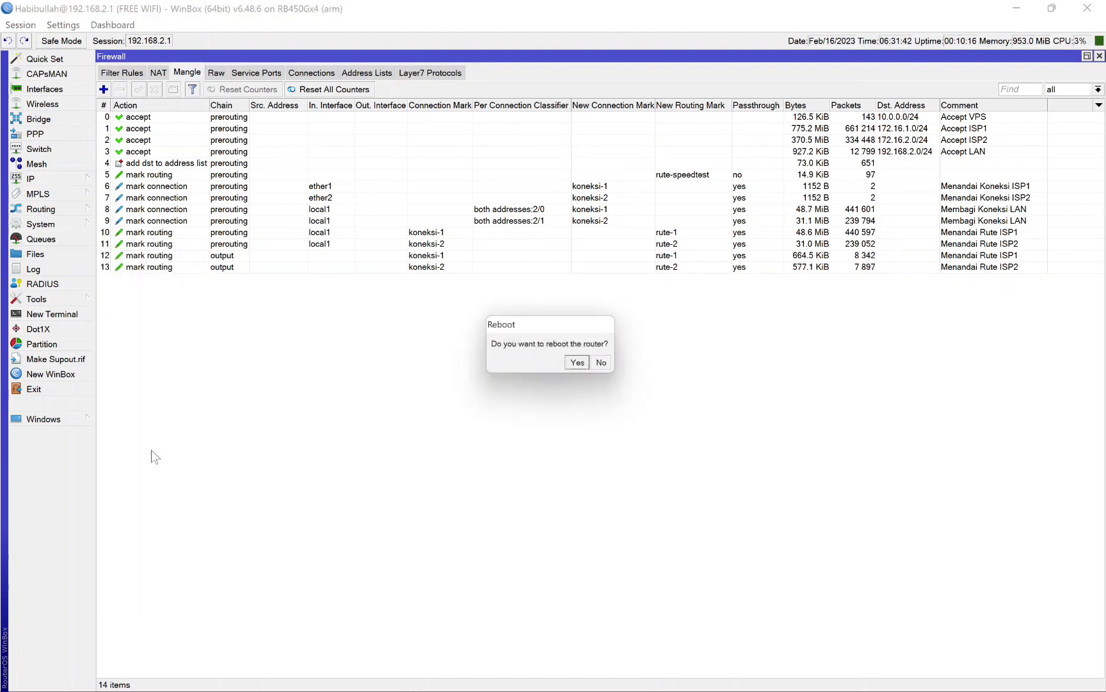
click(578, 364)
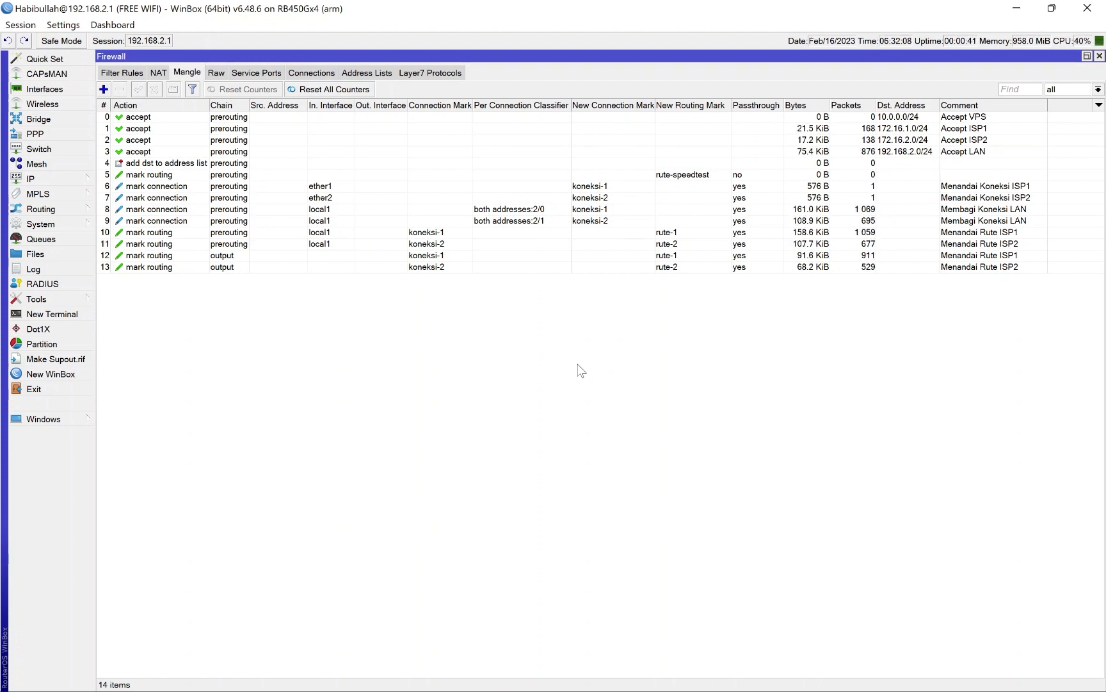
Step: Switch to the Incognito Chrome window, reopen Speedtest by Ookla from the search results, and check the detected provider and IP address
mouse_move(682, 672)
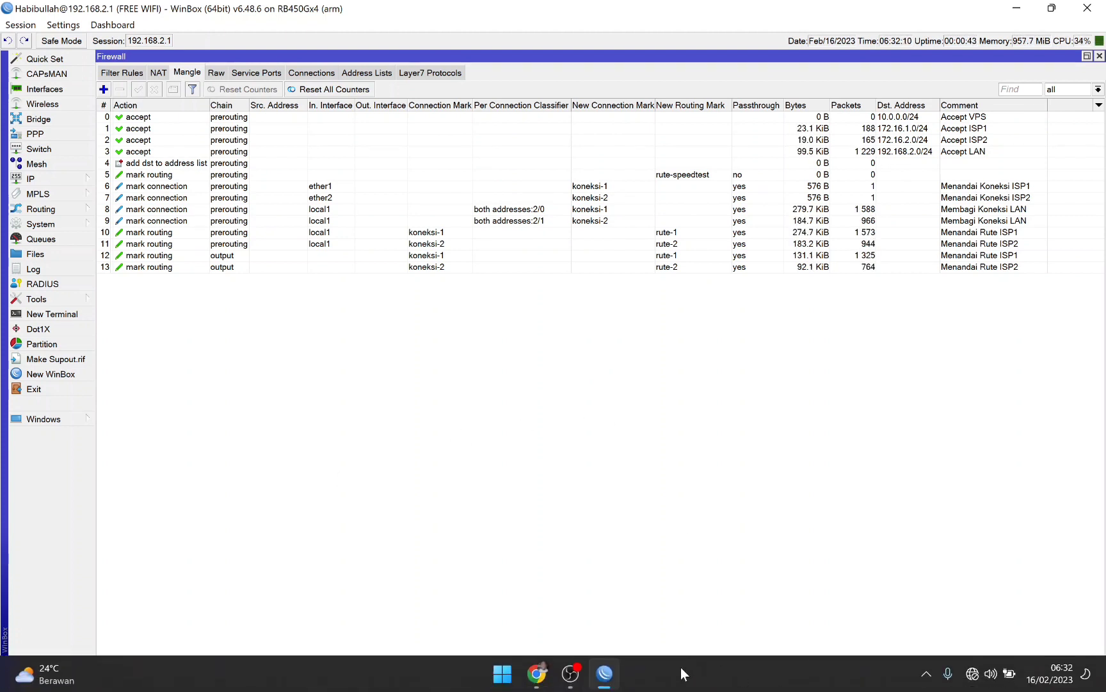
click(538, 673)
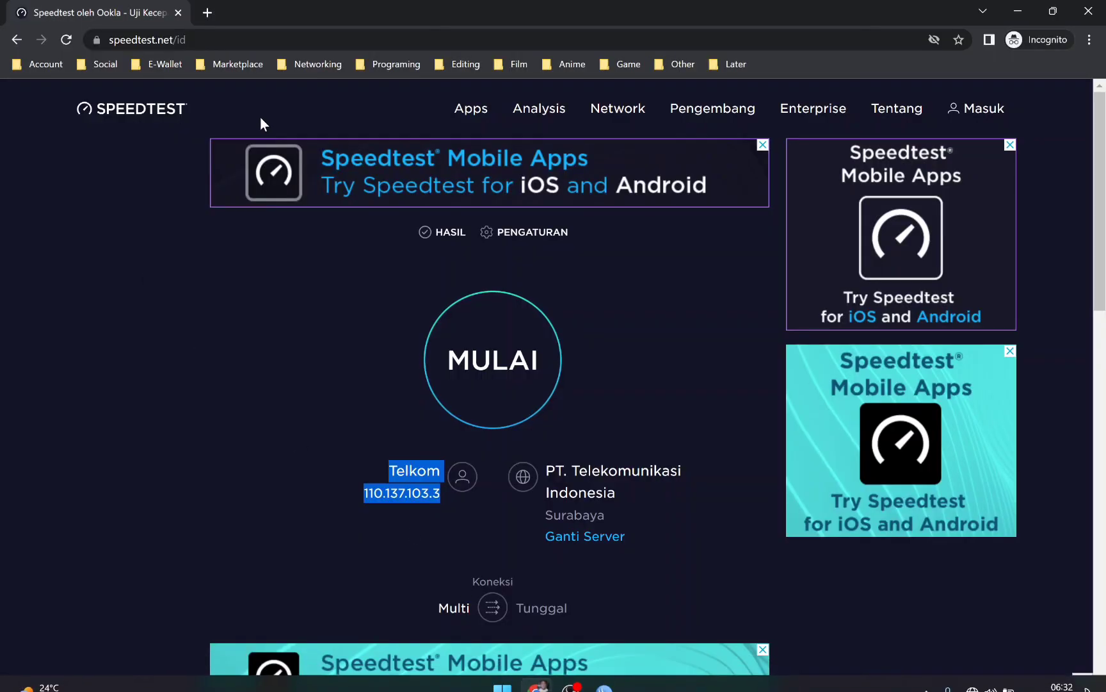
click(16, 40)
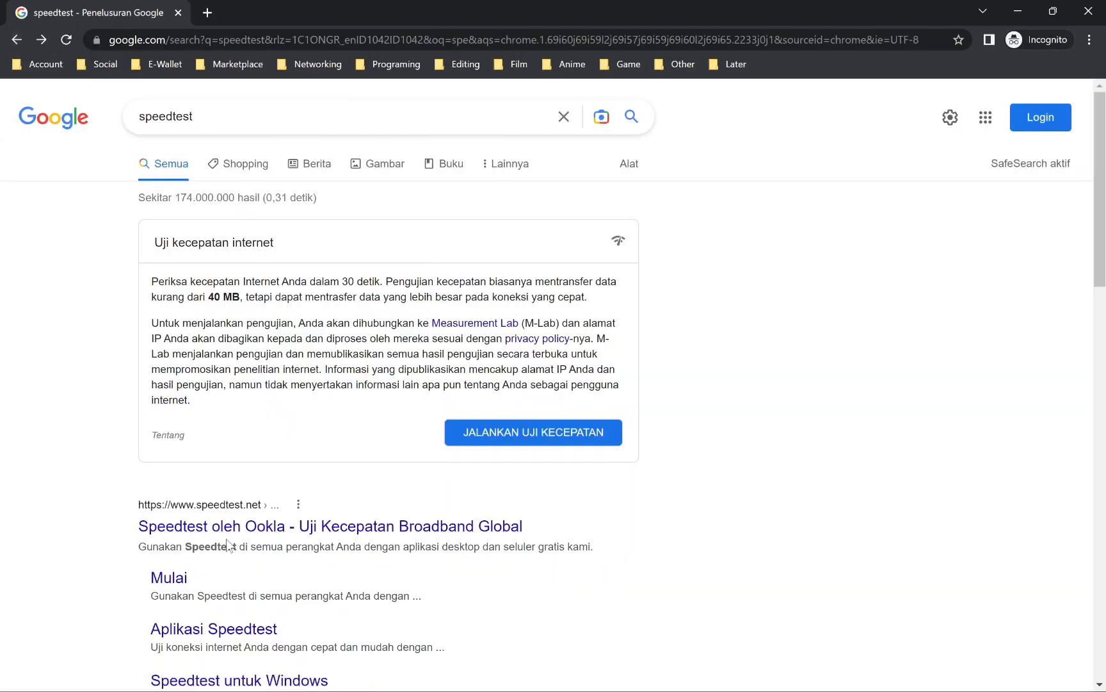
click(233, 533)
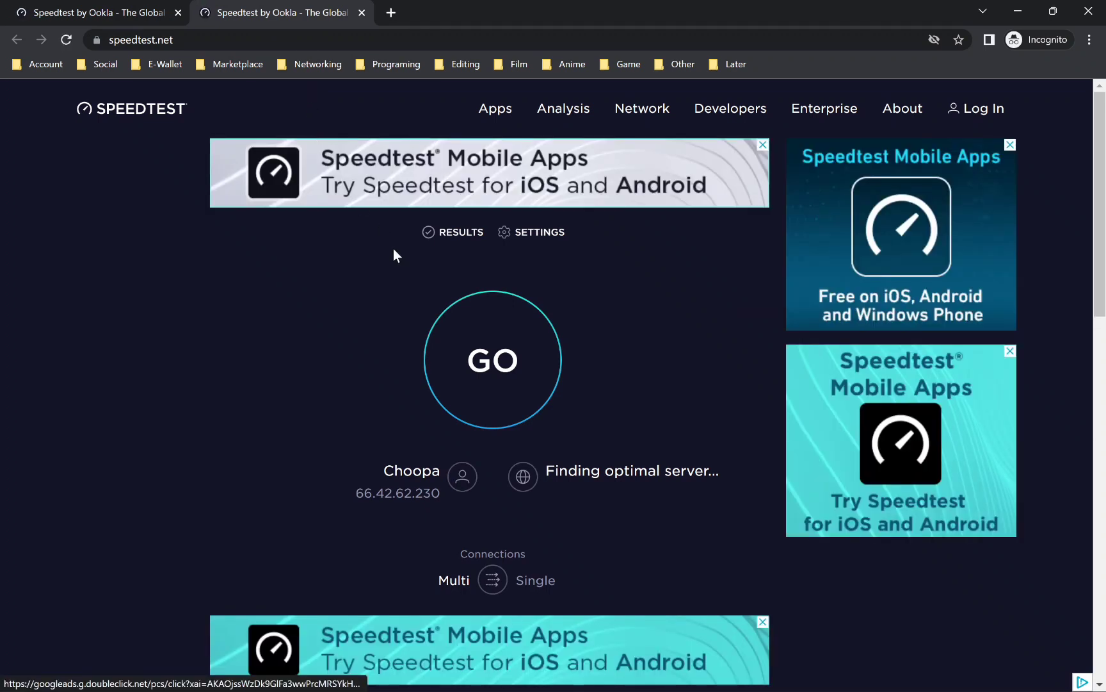
drag(343, 467, 435, 500)
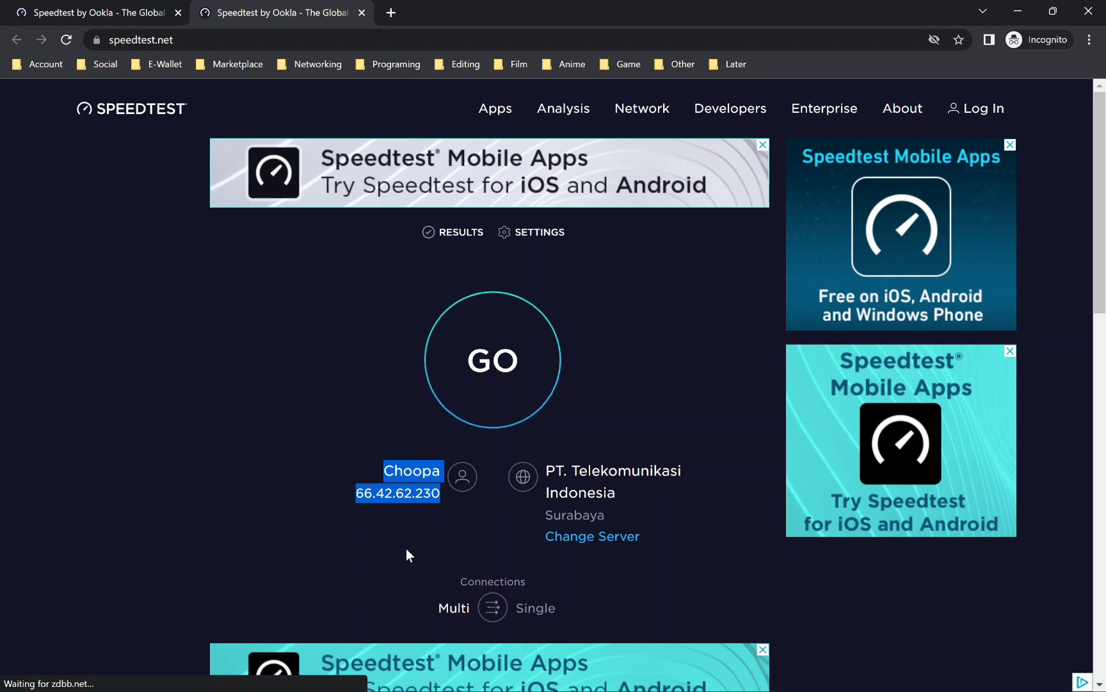
click(340, 493)
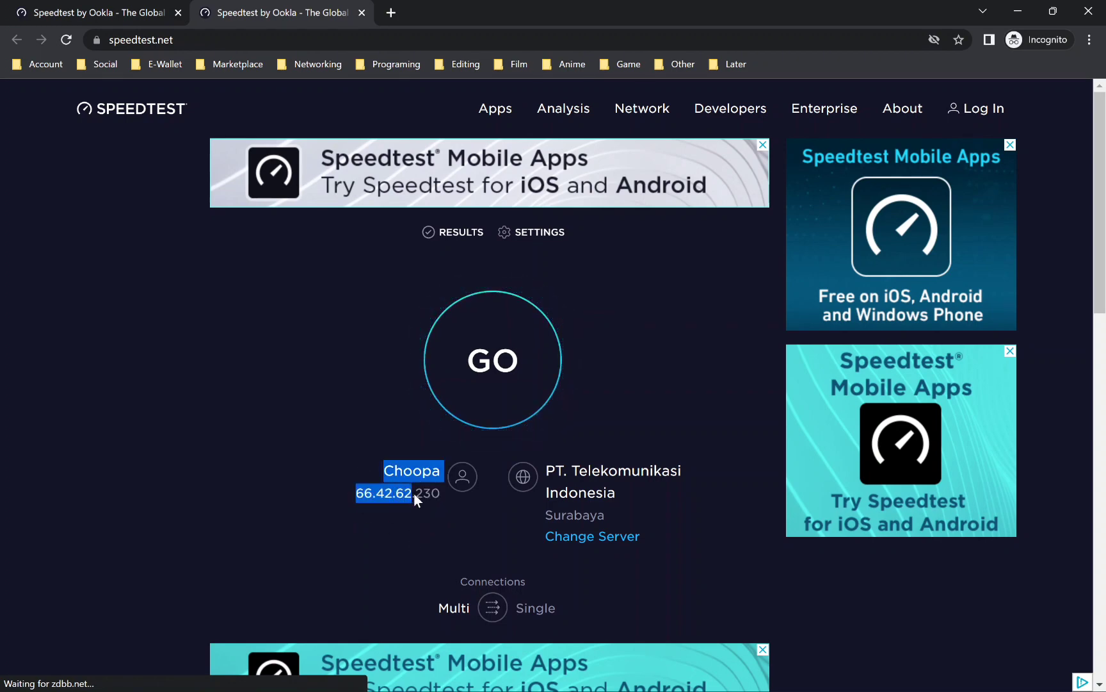
drag(415, 493, 432, 493)
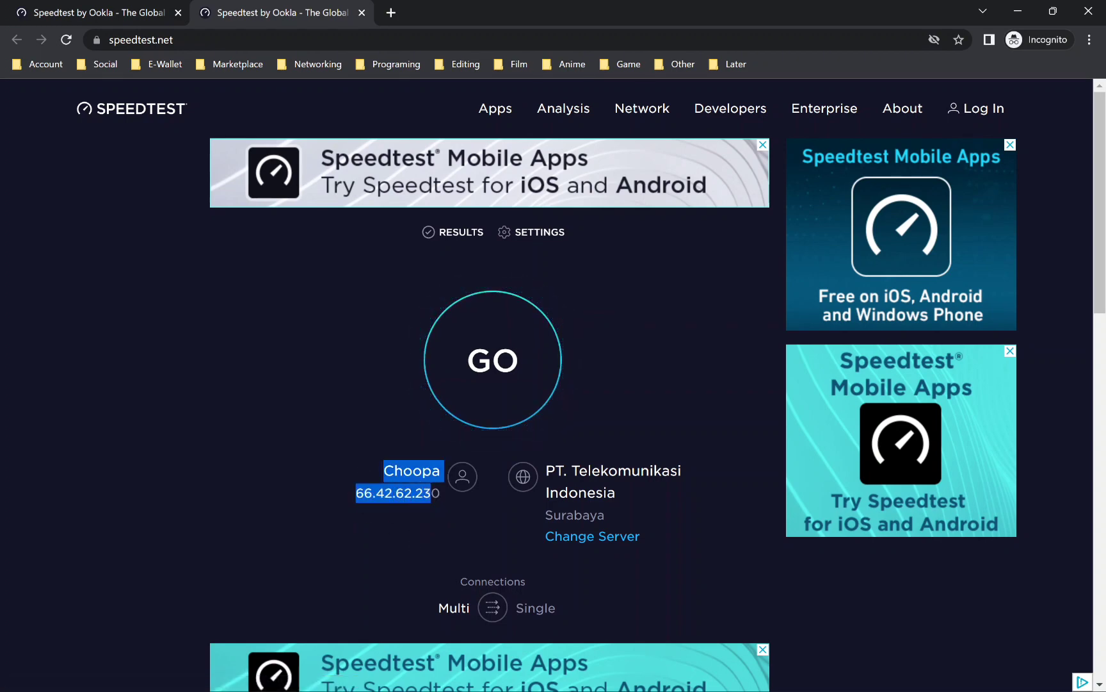
click(222, 376)
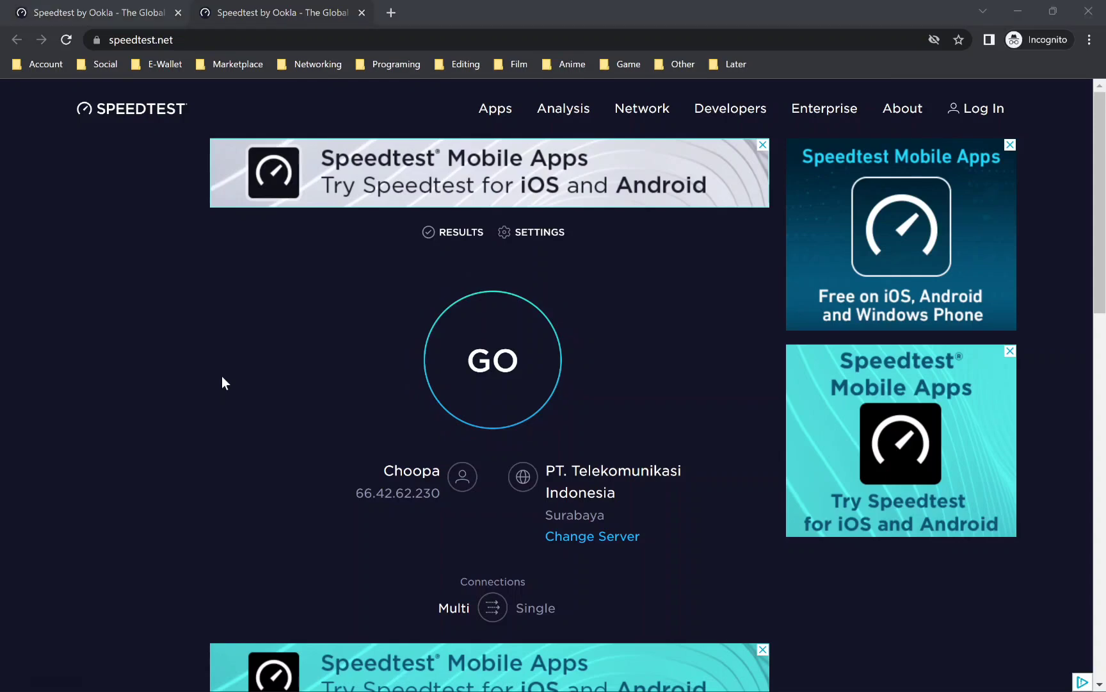
Step: Open a Command Prompt, ping sg1.fazznet.id, and compare the resolved address with the IP address on the Speedtest page
key(super+r)
drag(106, 531, 734, 186)
key(Return)
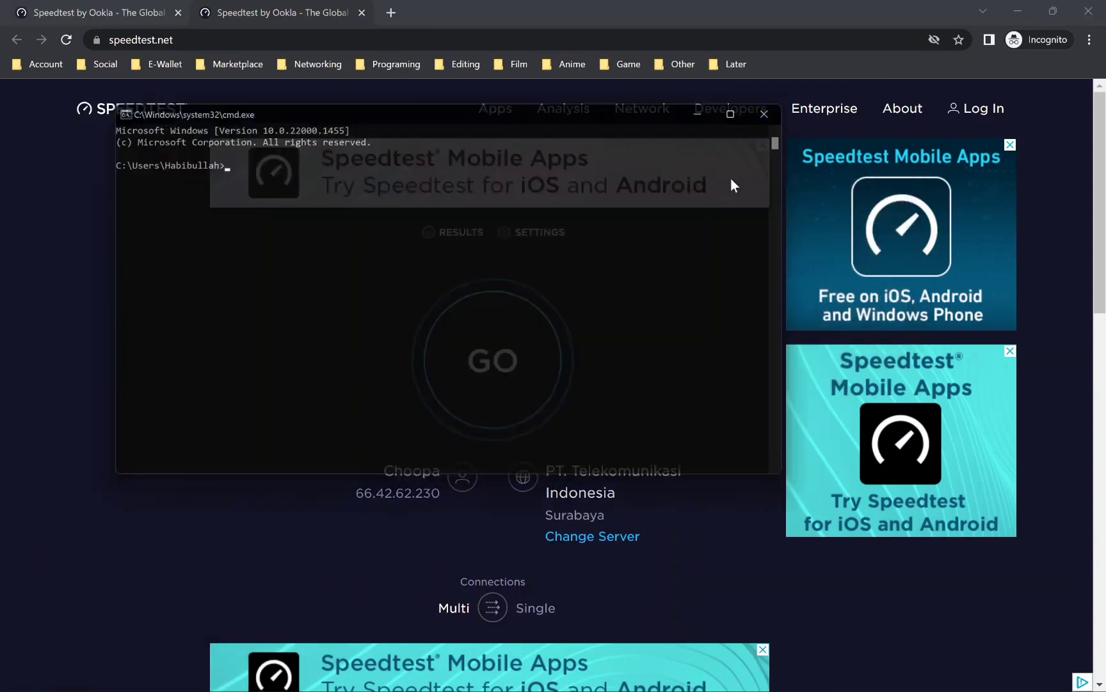
text(ping s)
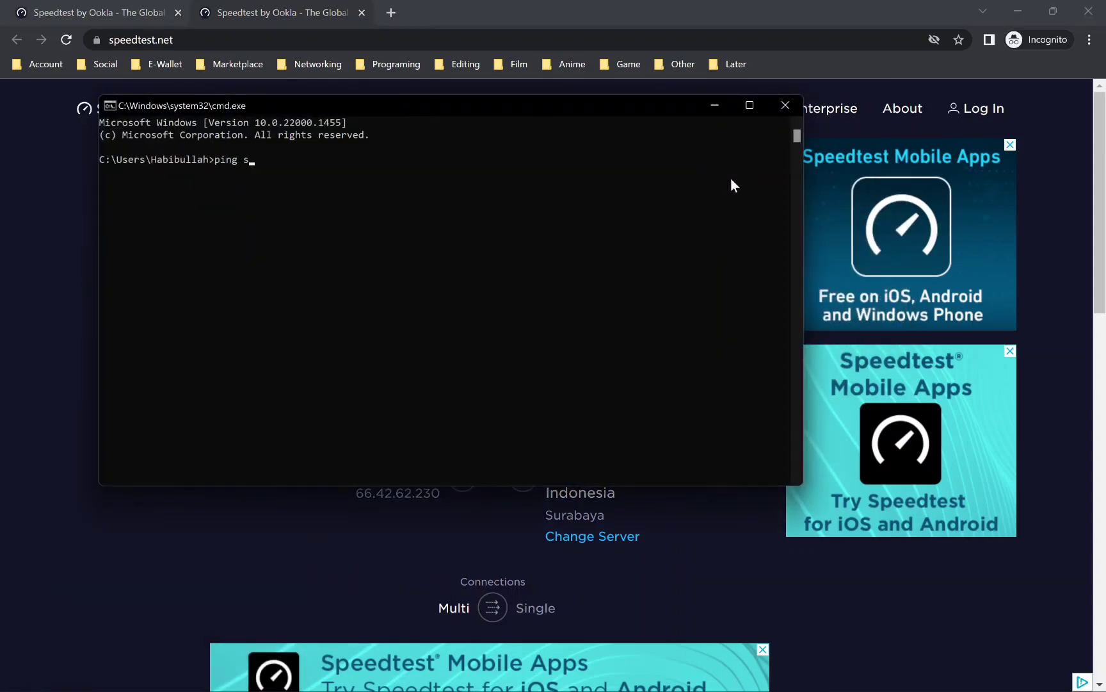
text(g1.fazznet.id)
key(Return)
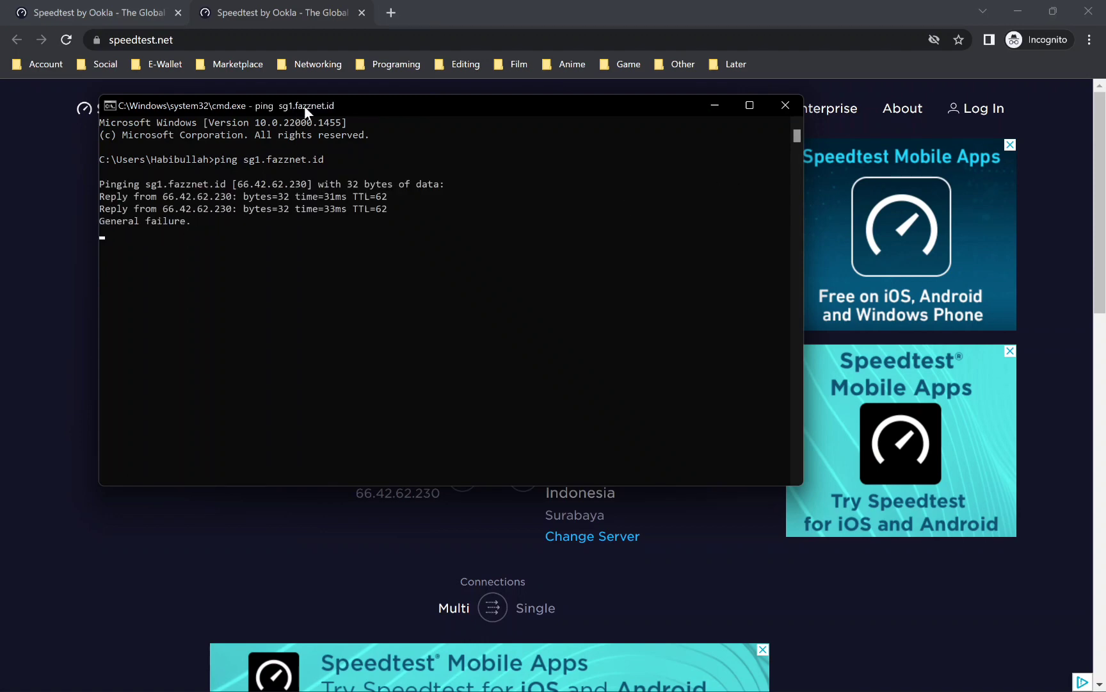
drag(304, 106, 770, 221)
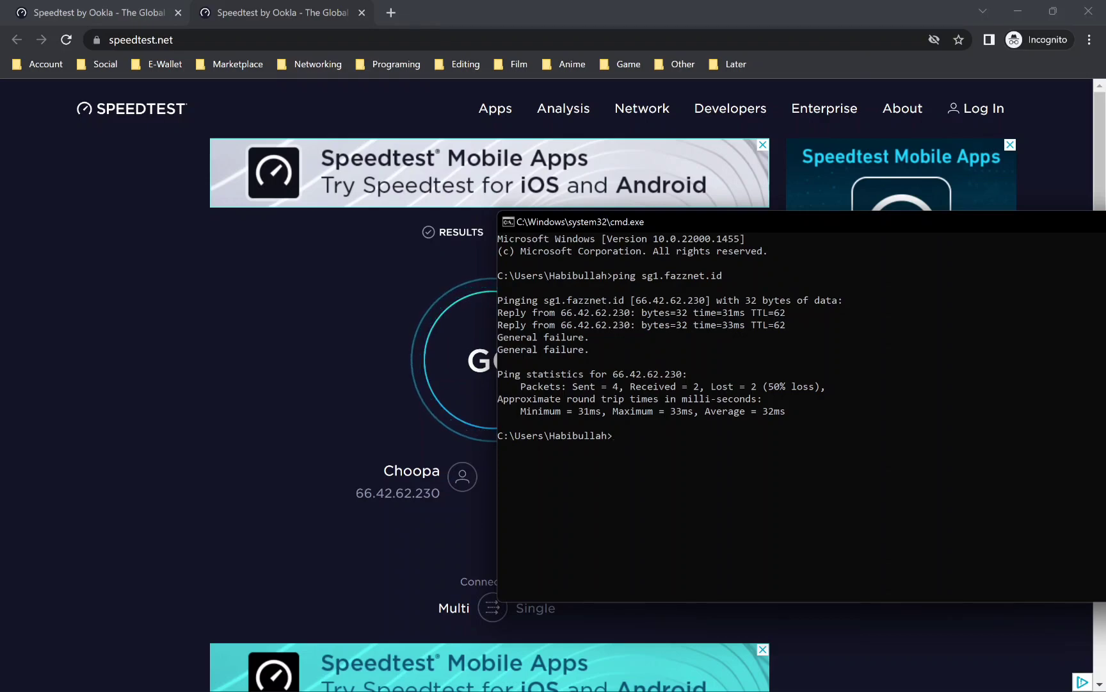
drag(356, 493, 441, 494)
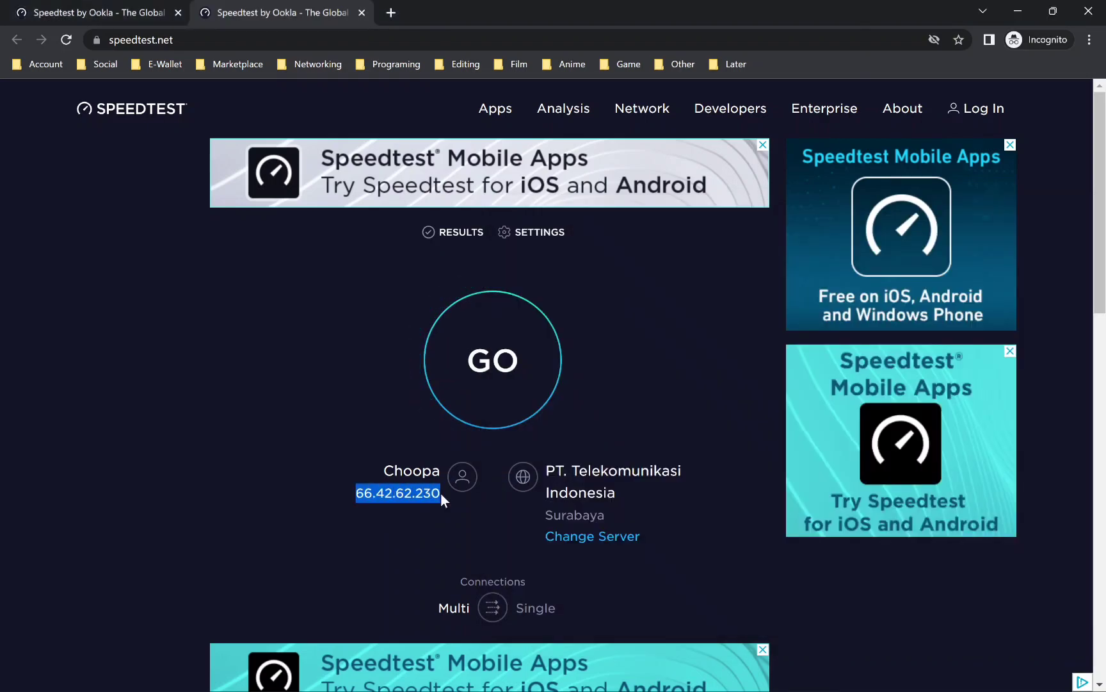
click(298, 387)
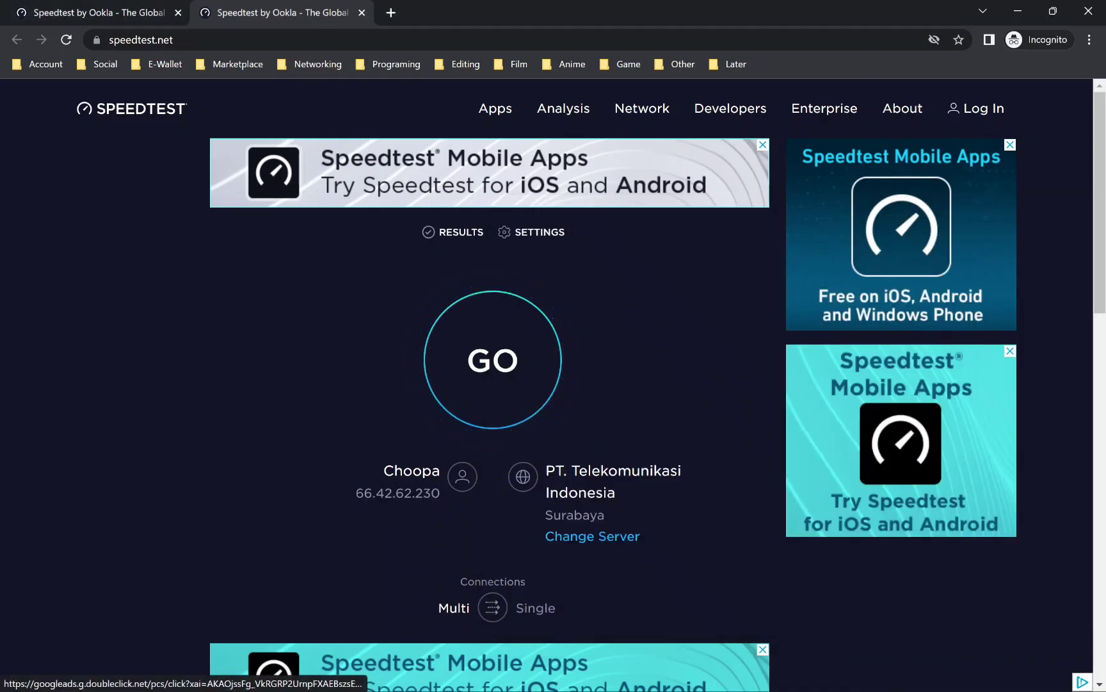
Step: Switch back to WinBox and check the traffic counters of the add-dst-to-address-list and rute-speedtest mangle rules
click(586, 678)
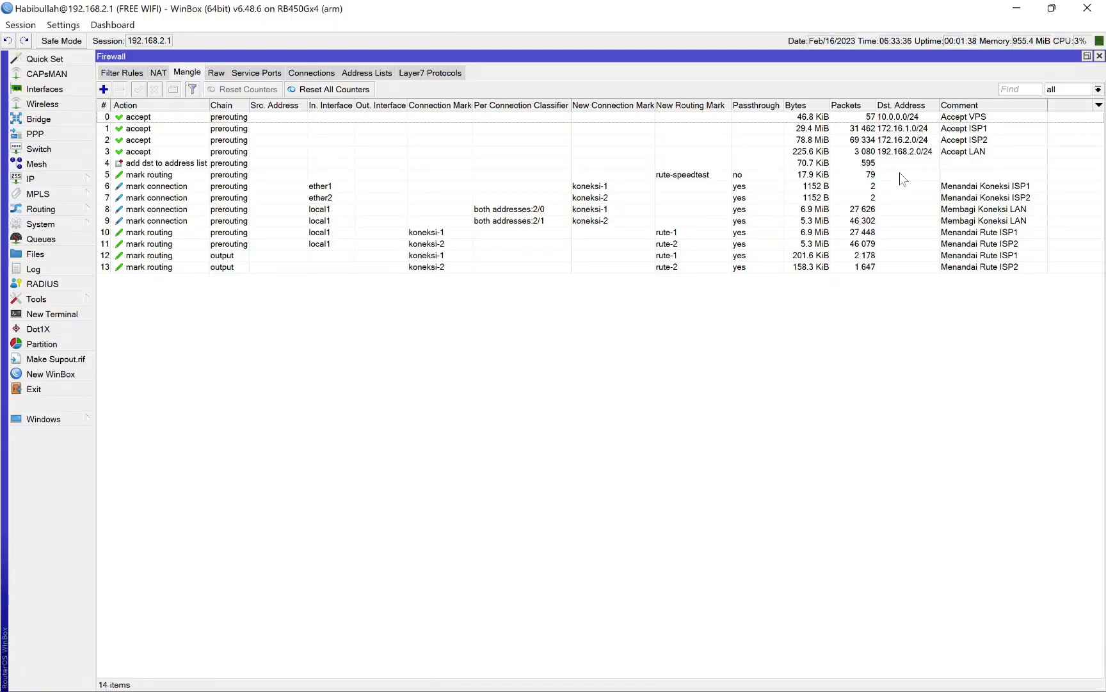
click(676, 167)
shift+click(677, 177)
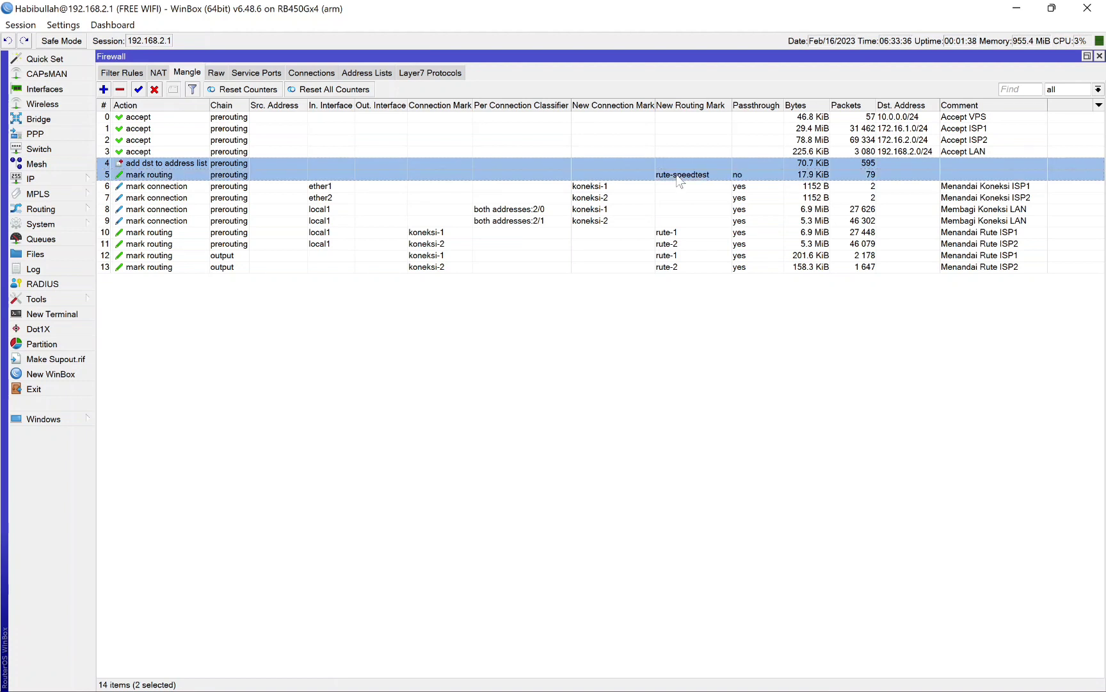
click(683, 351)
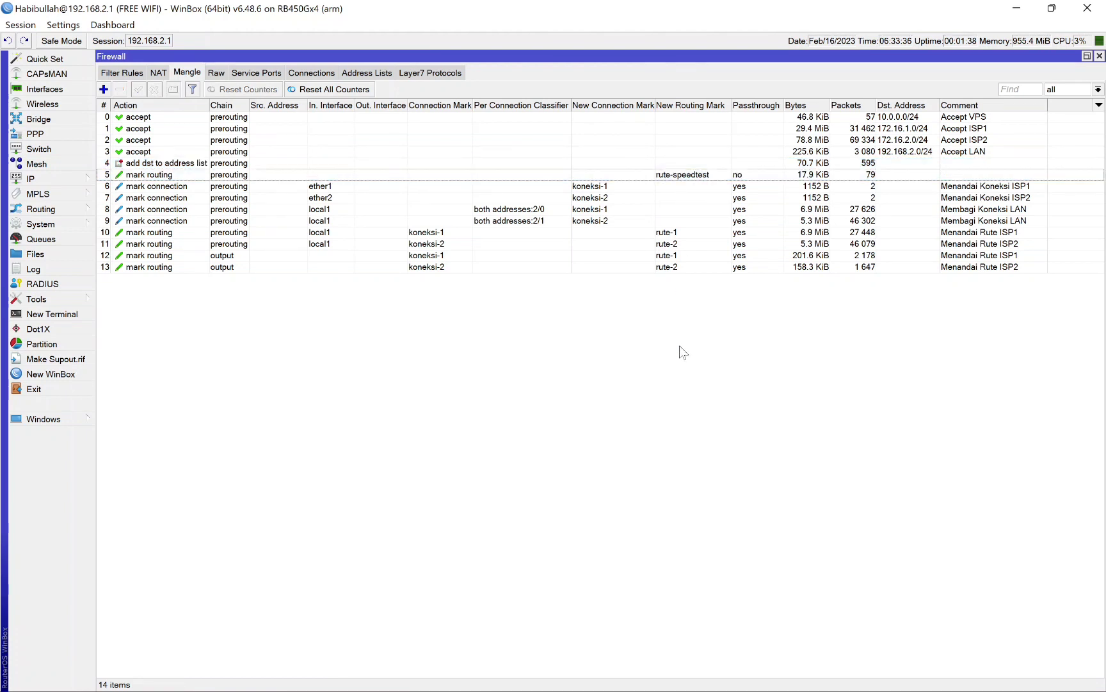